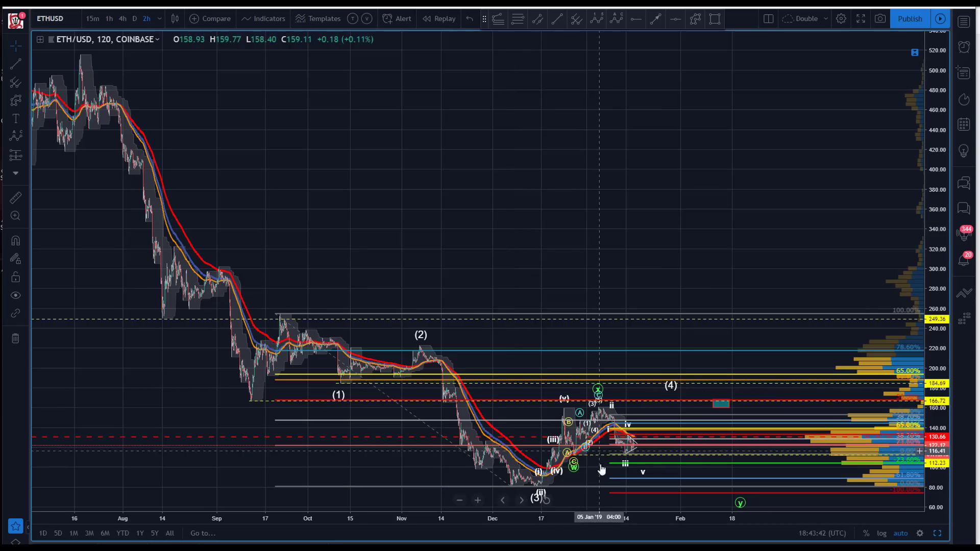
Step: Examine the (1) to (5) Elliott wave count on the two-hour ETH/USD chart, including the projected waves (4) and (5)
scroll(567, 521, "up", 5)
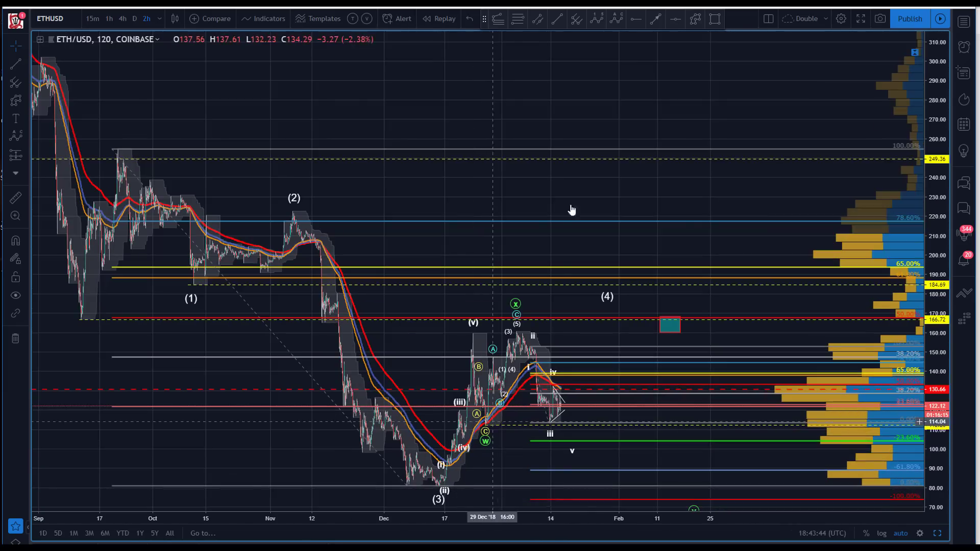
mouse_move(469, 103)
left_mouse_down()
mouse_move(474, 84)
mouse_move(458, 99)
left_mouse_up()
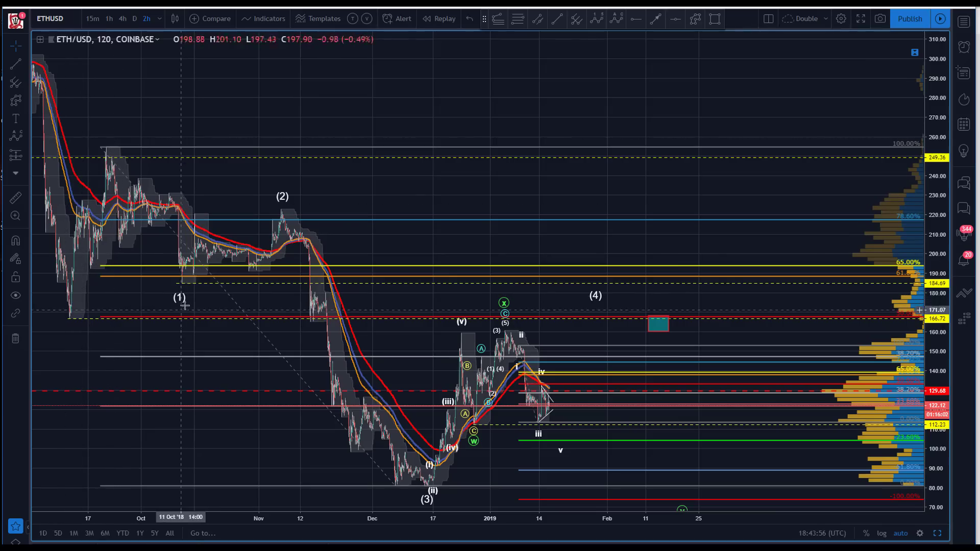
left_click_drag(179, 289, 177, 290)
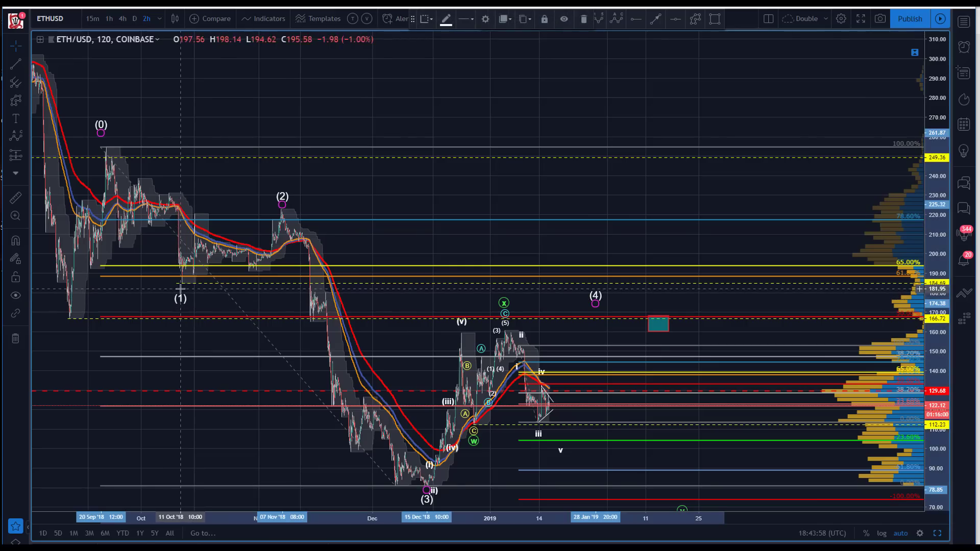
left_click_drag(273, 174, 275, 174)
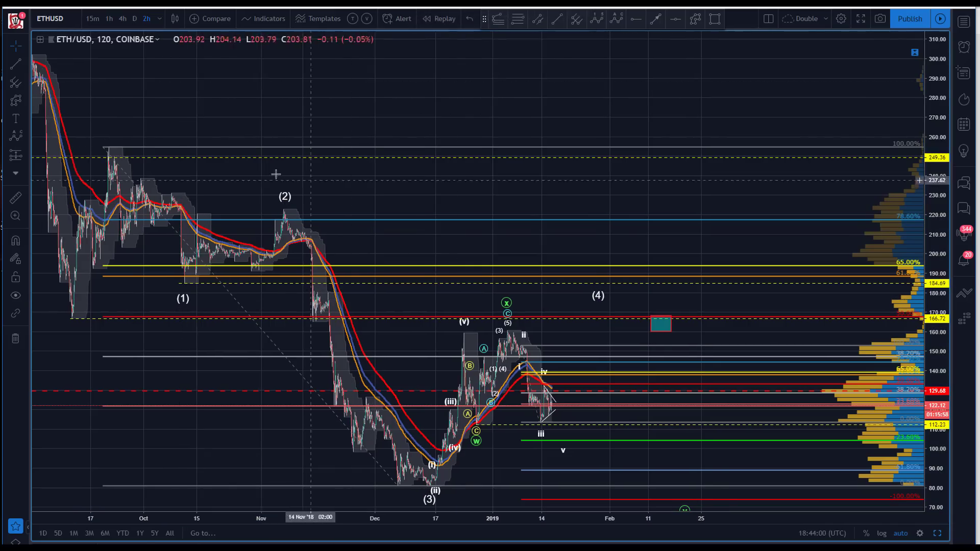
left_click_drag(941, 111, 939, 136)
left_click_drag(575, 58, 633, 3)
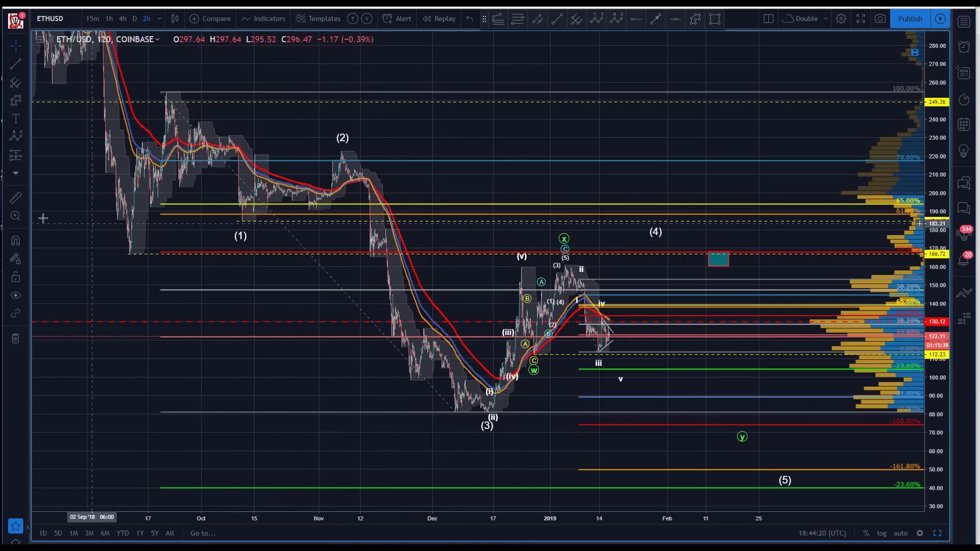
Step: Switch the ETH/USD chart to the 30-minute interval and auto-fit its price scale
left_click(160, 19)
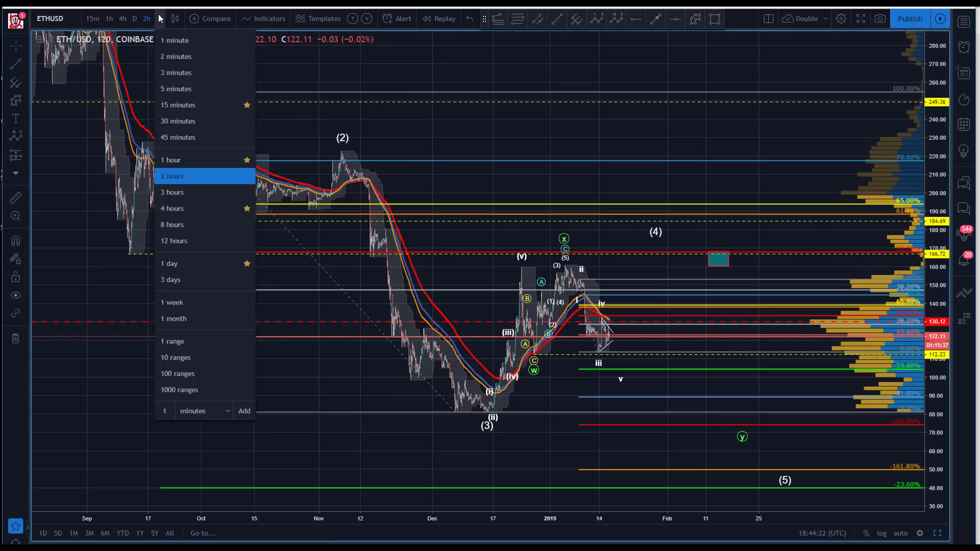
left_click(181, 122)
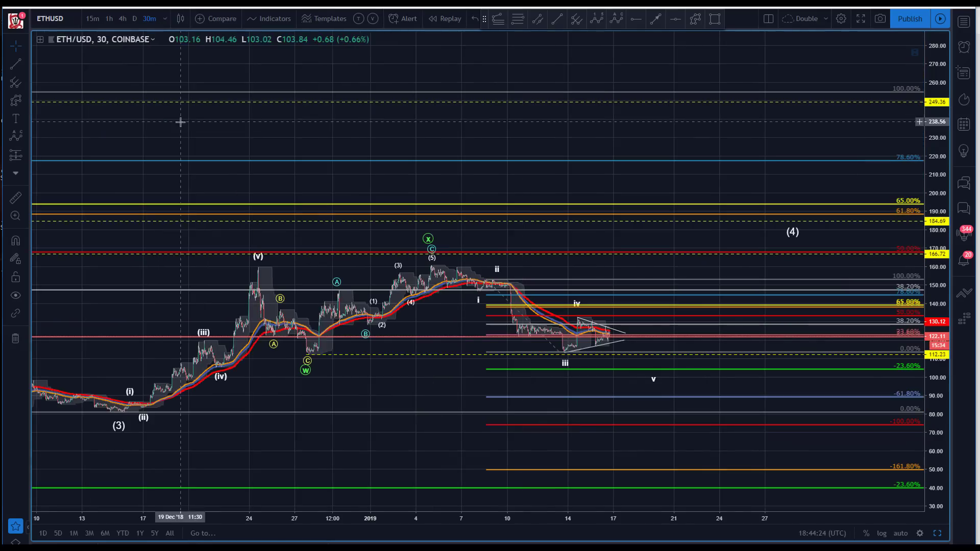
left_click(900, 534)
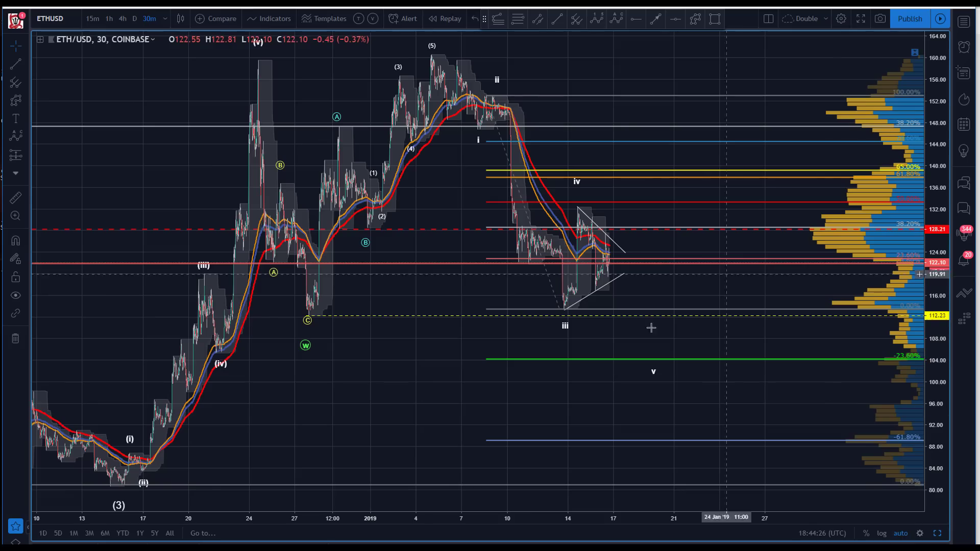
Step: Move the larger Fibonacci retracement's 0% anchor onto the 7 December low at about 80.72
left_click_drag(420, 407, 584, 409)
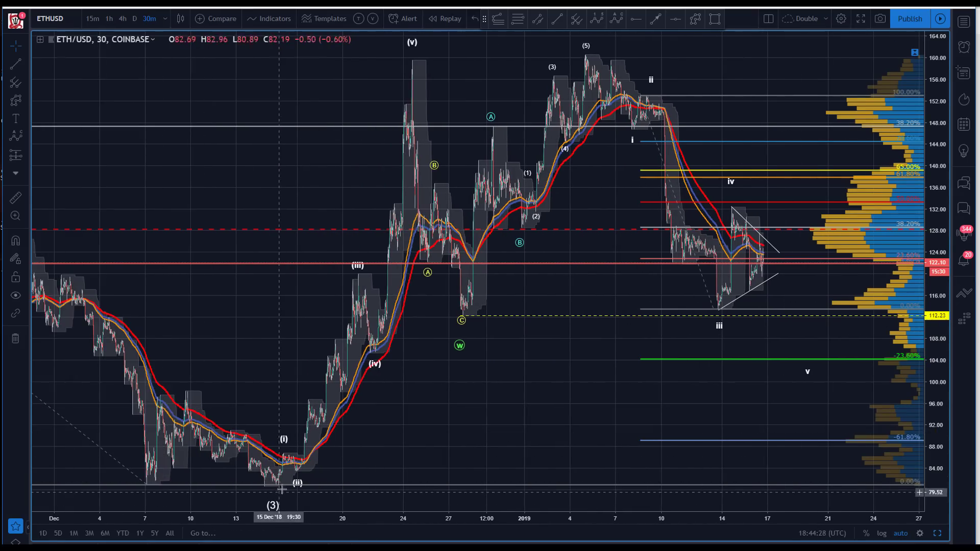
left_click_drag(945, 101, 944, 123)
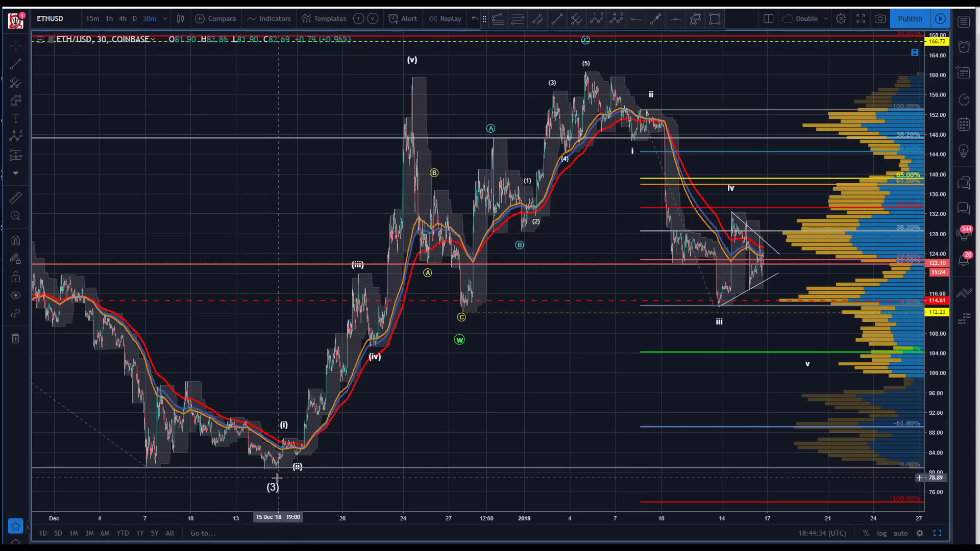
left_click_drag(147, 468, 155, 468)
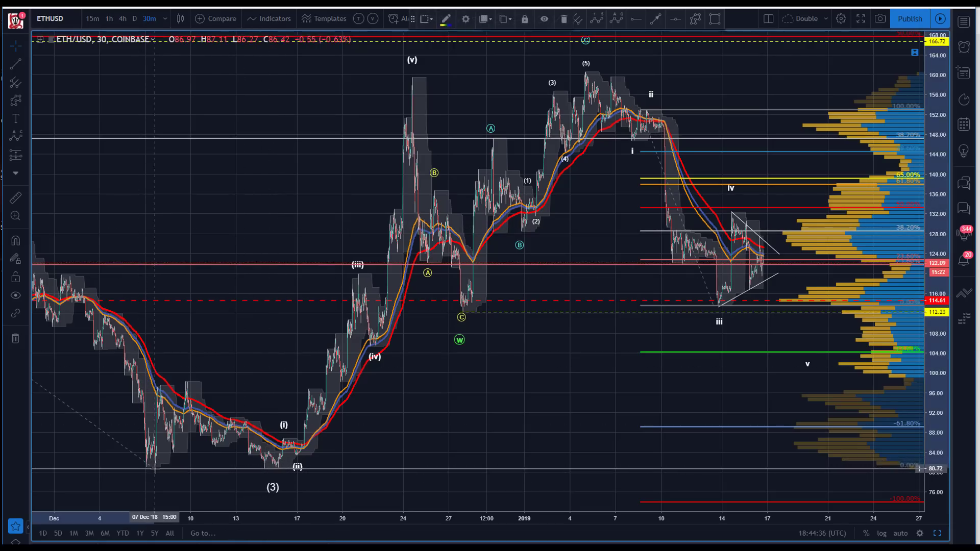
left_click(252, 204)
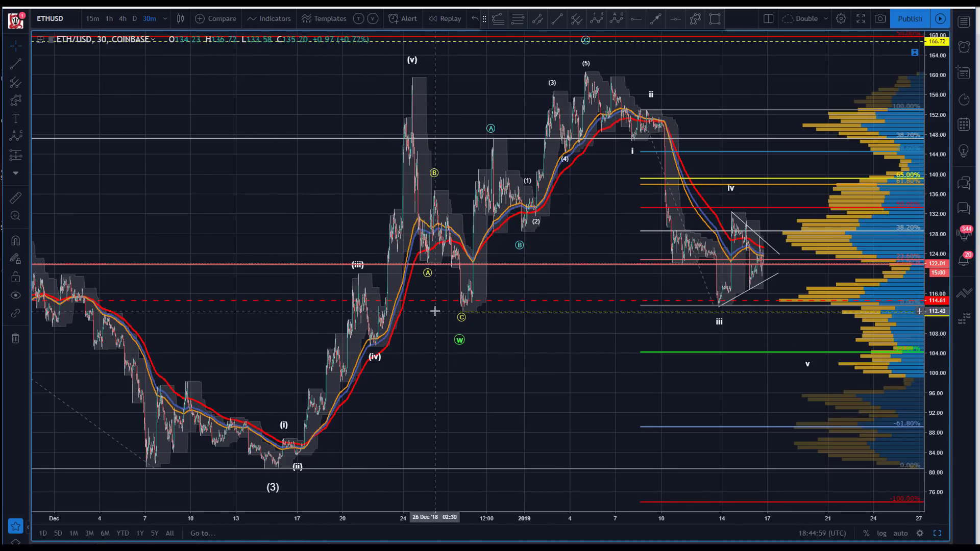
Step: Examine the circled teal A-B-C wave that runs from the late December low to the early January high
left_click_drag(444, 413, 408, 421)
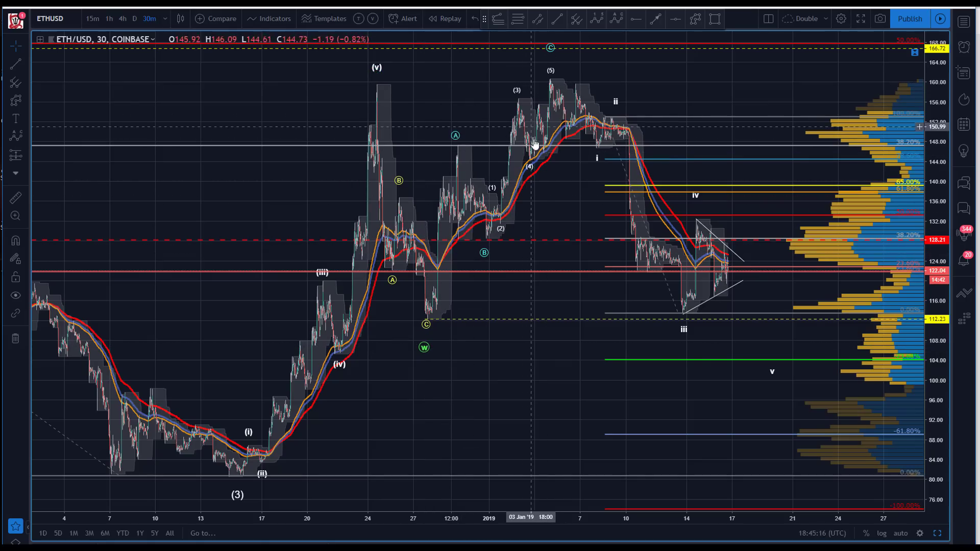
left_click(550, 50)
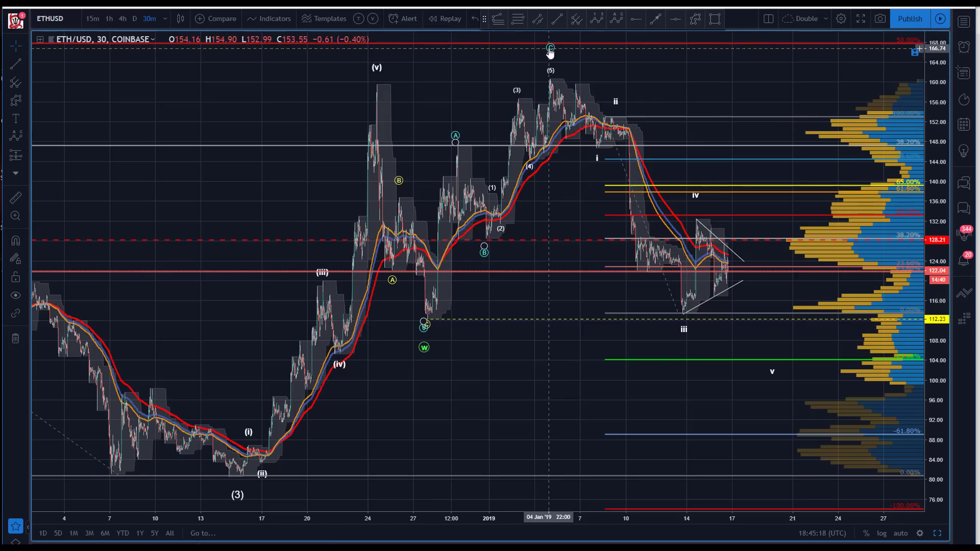
left_click(452, 201)
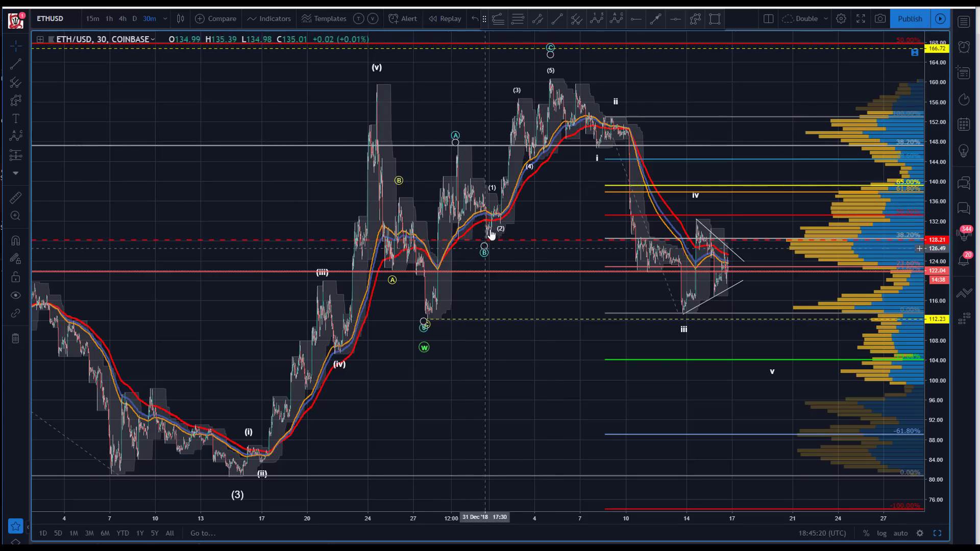
left_click_drag(525, 308, 463, 322)
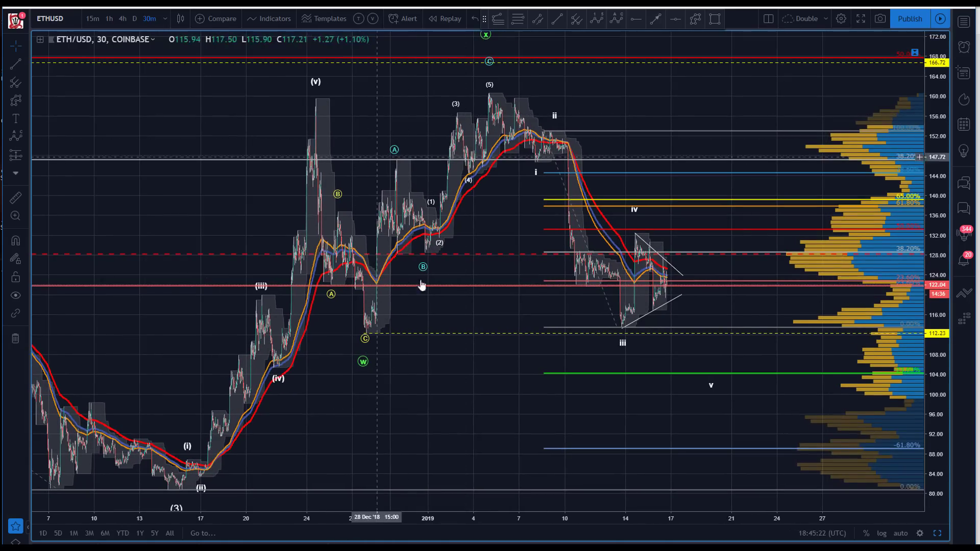
left_click(658, 19)
left_click(538, 153)
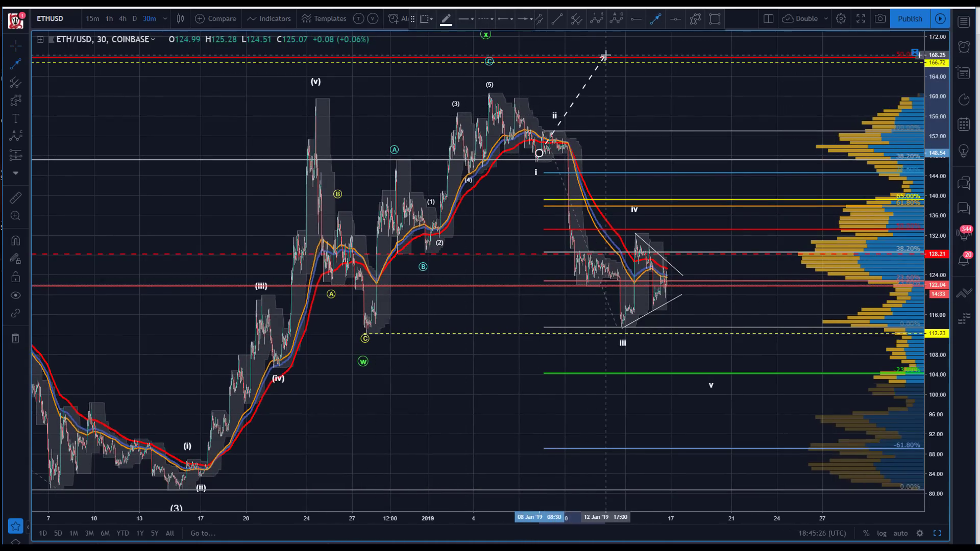
key("Escape")
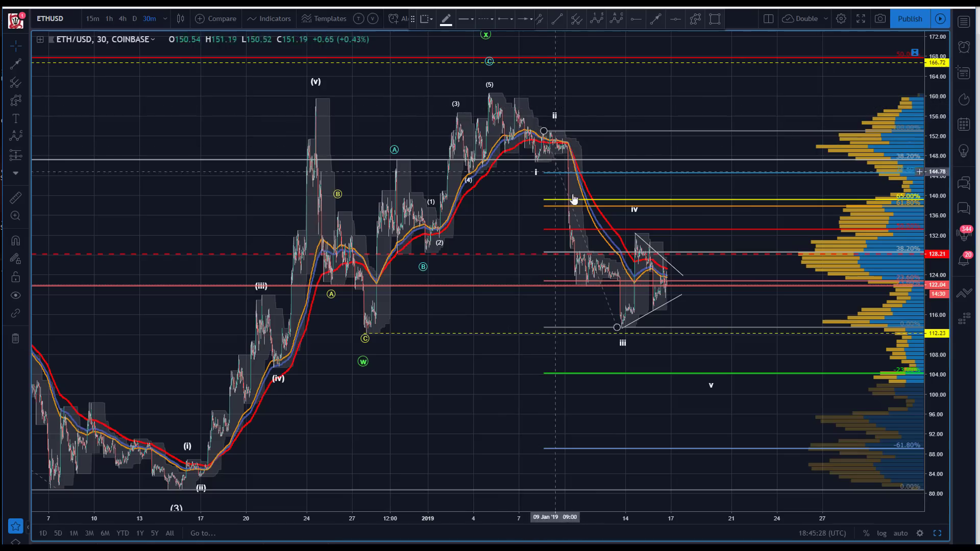
Step: Move the green wave x label down to sit just above circled C at the early January high, at about 169
left_click_drag(249, 121, 209, 133)
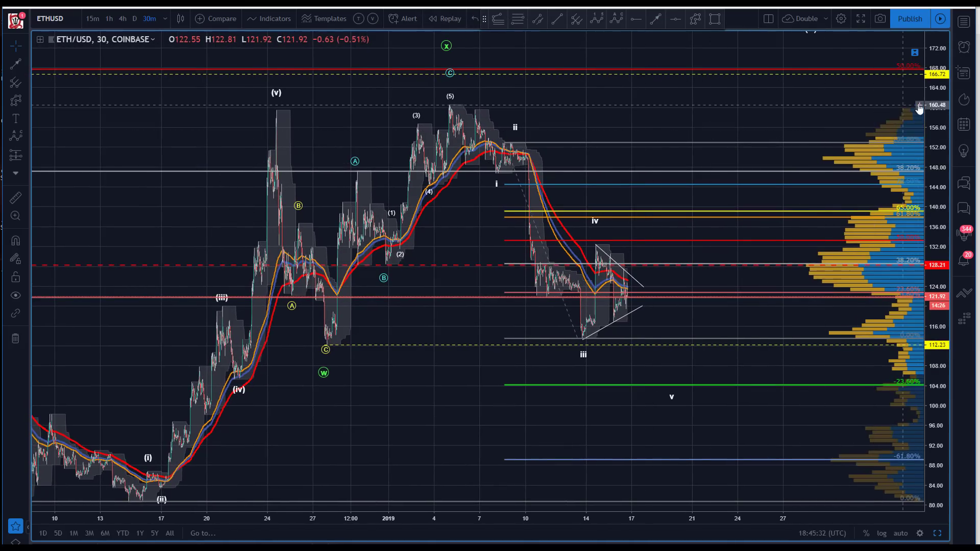
left_click_drag(936, 103, 937, 130)
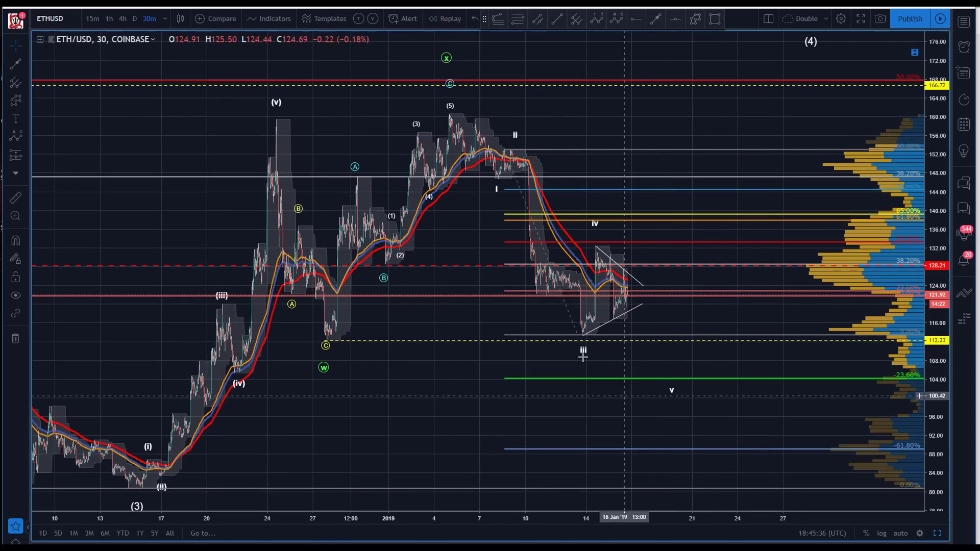
left_click(447, 60)
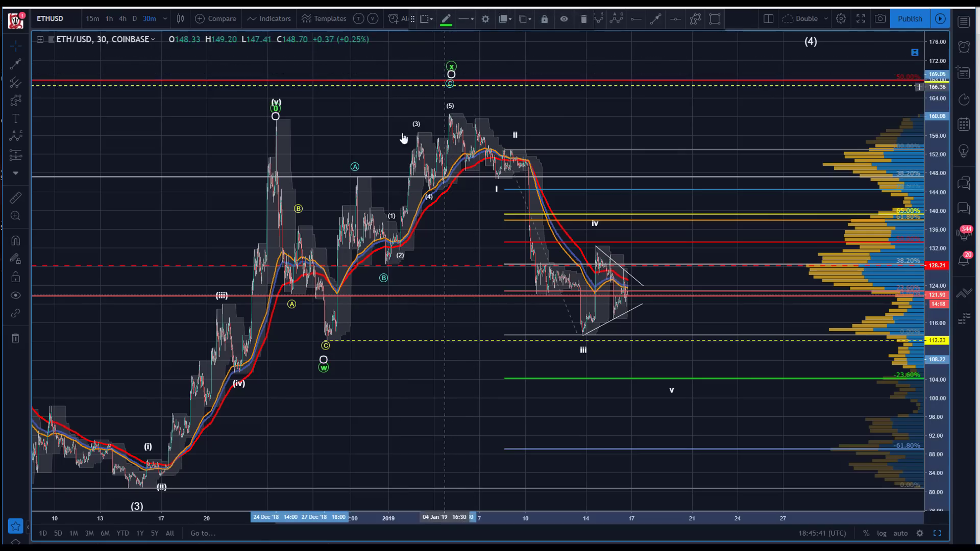
left_click(333, 134)
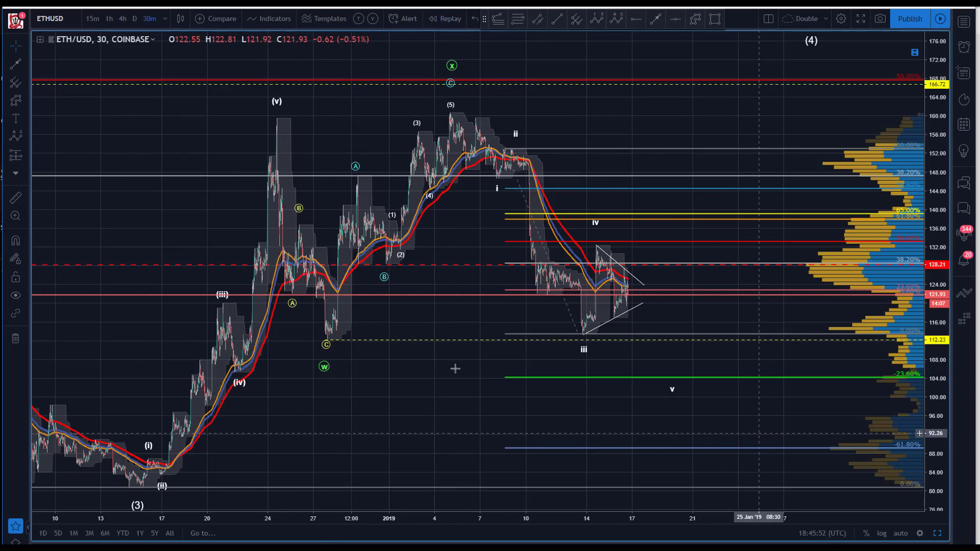
Step: Zoom in on the January decline and move the wave iii label up, closer to the 13 January low
left_click_drag(479, 407, 378, 362)
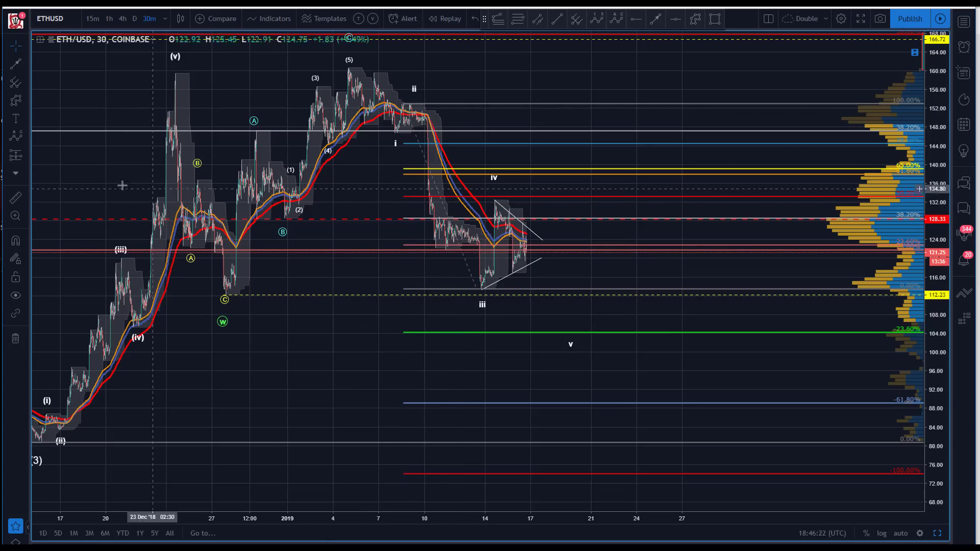
left_click(11, 216)
left_click_drag(279, 84, 548, 331)
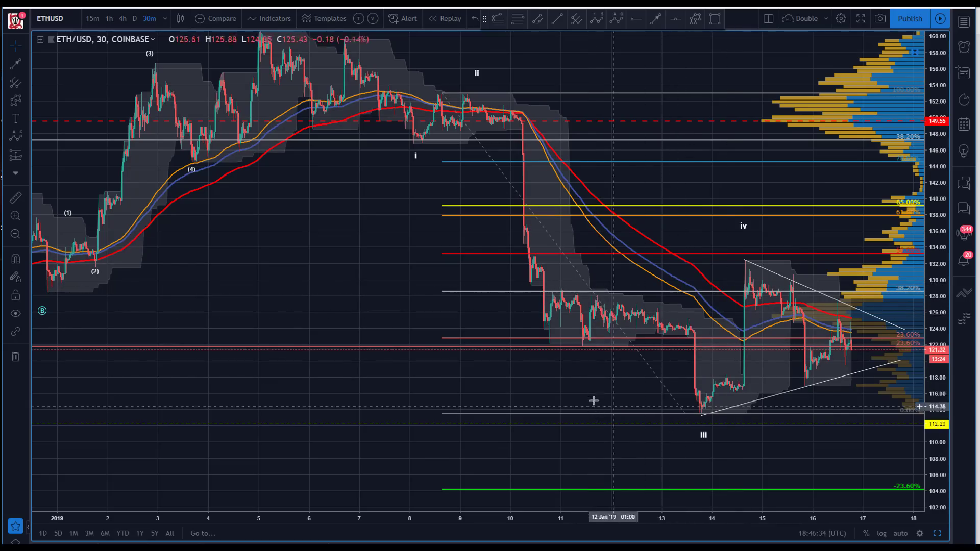
left_click_drag(594, 400, 444, 367)
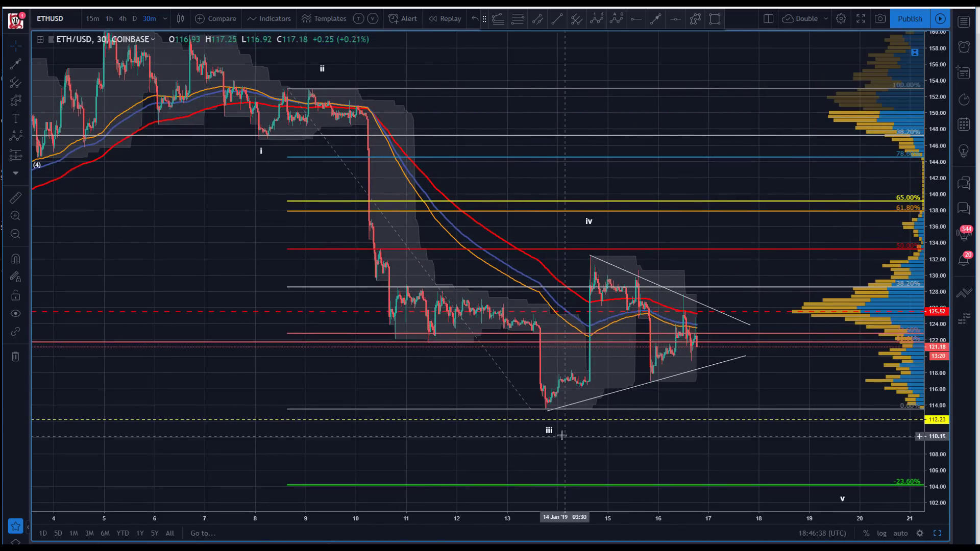
left_click_drag(548, 431, 549, 413)
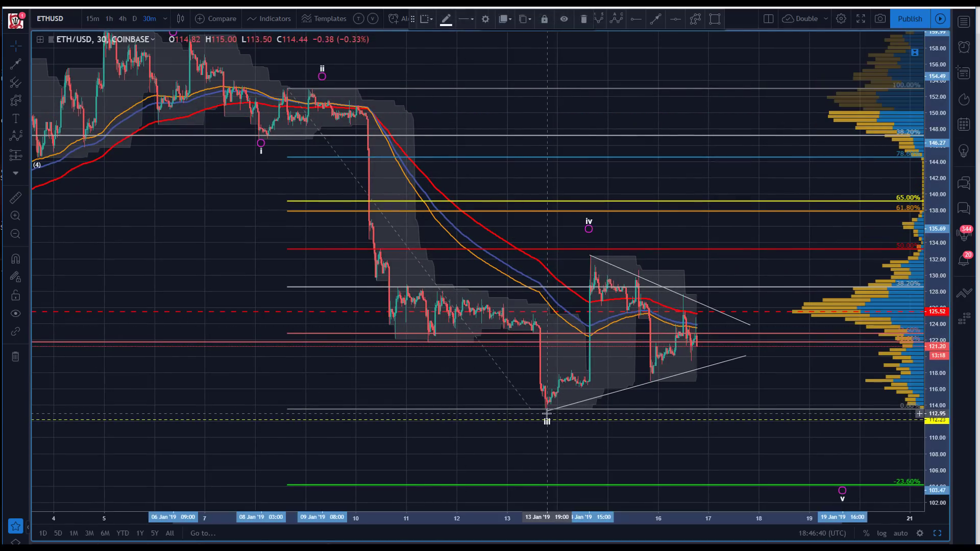
left_click(487, 394)
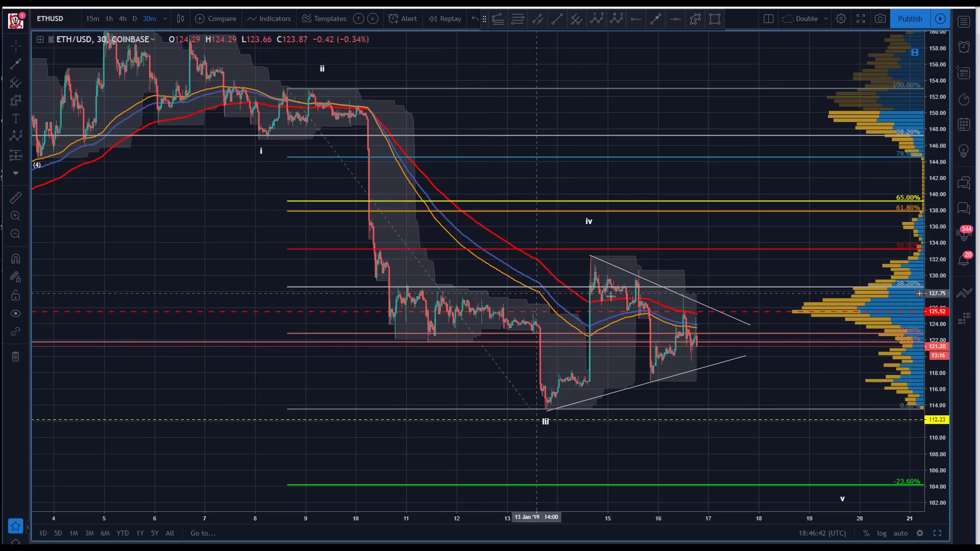
Step: Lower the wave iv label toward the 14 January high and shift the smaller Fibonacci retracement's 100% anchor slightly earlier
left_click_drag(589, 224, 592, 237)
left_click(549, 107)
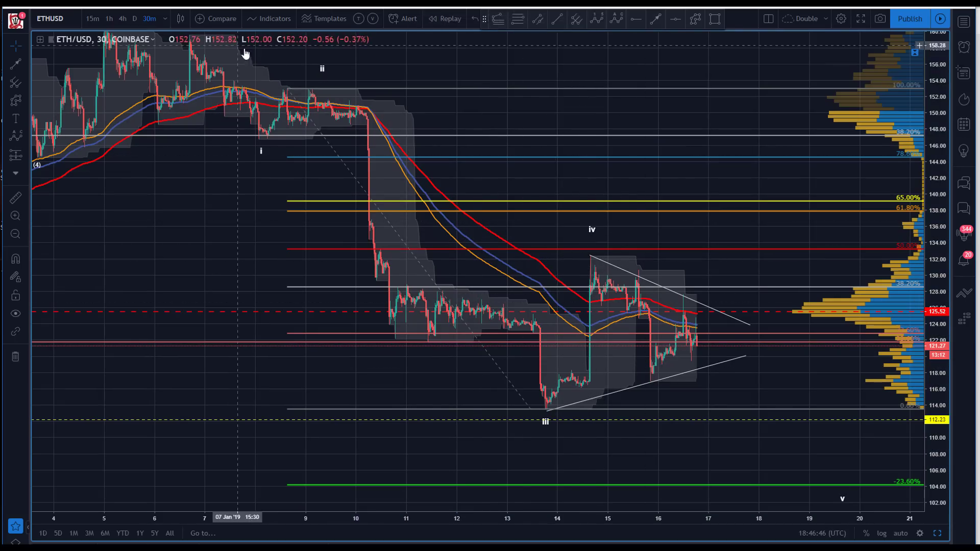
mouse_move(287, 90)
left_mouse_down()
mouse_move(308, 89)
mouse_move(282, 90)
left_mouse_up()
left_click_drag(396, 69, 387, 67)
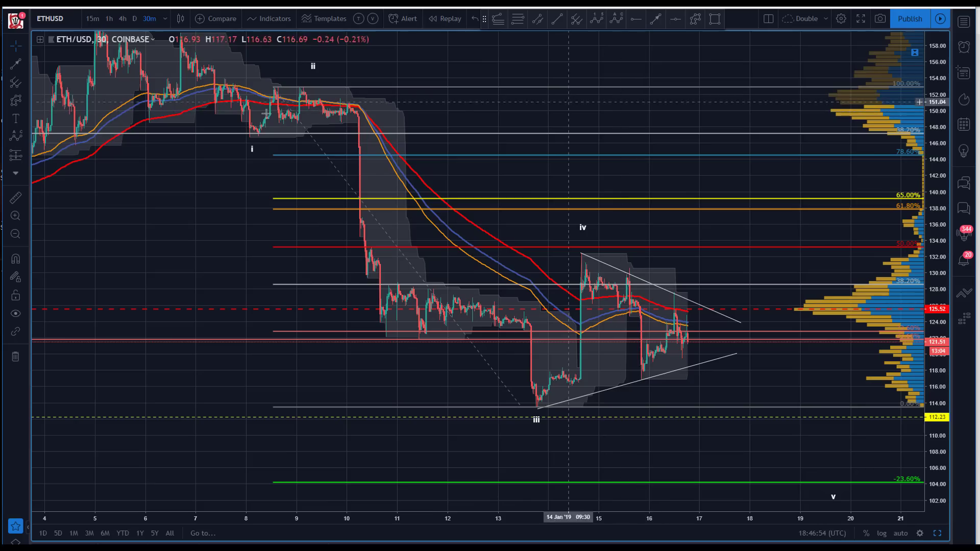
Step: Label the converging triangle with an A-B-C-D-E Elliott wave, from the wave iii low at about 113.60 to E at about 125.73
left_click(26, 132)
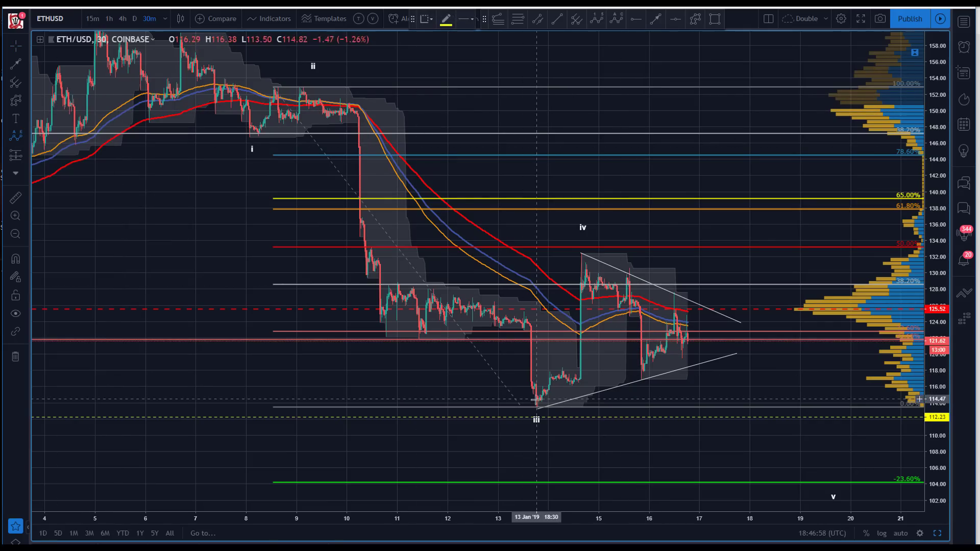
left_click(538, 407)
left_click(580, 253)
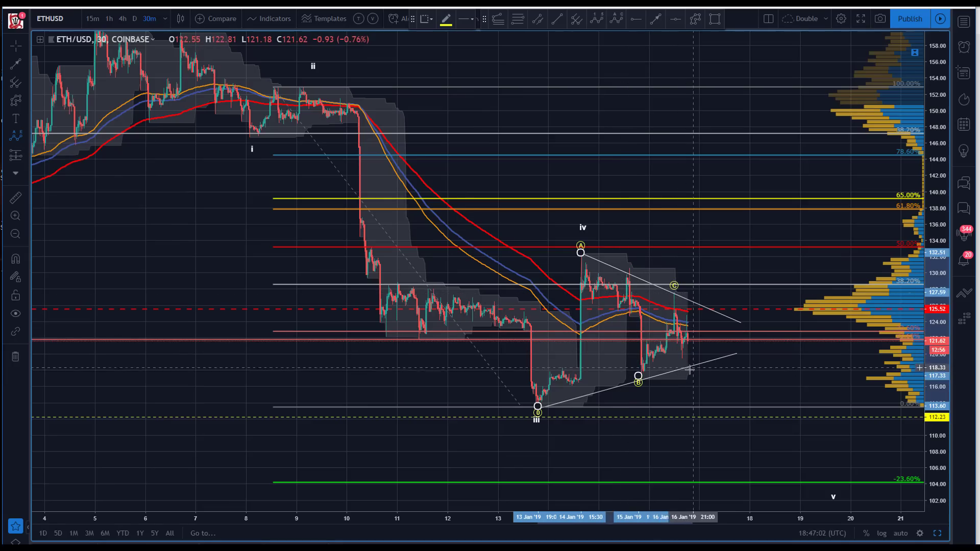
left_click(708, 308)
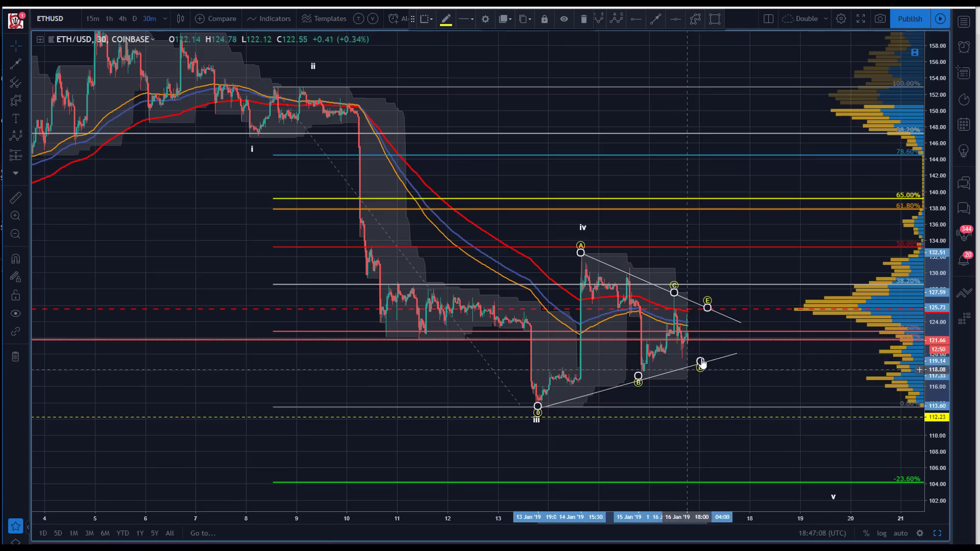
left_click(580, 89)
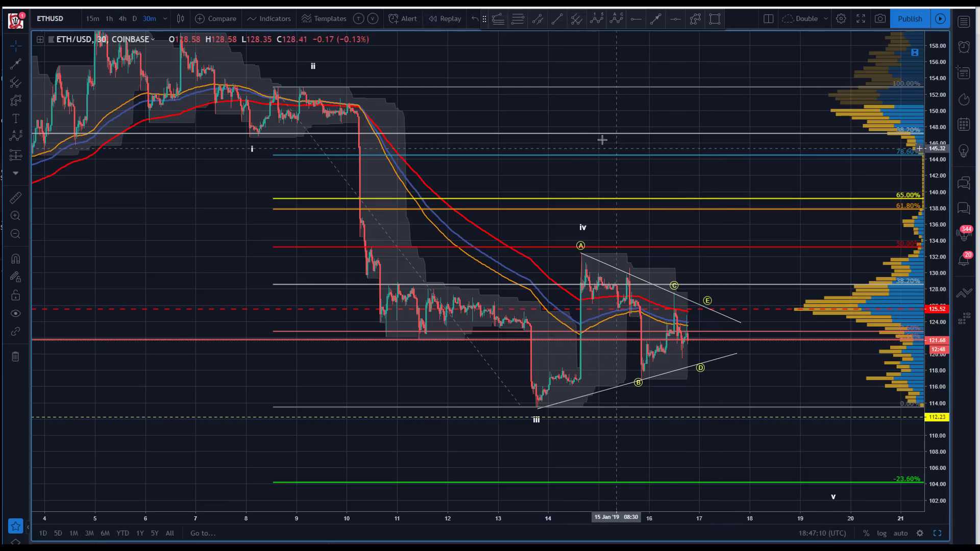
Step: Draw a projection path from about 124.5 down to circled D at 118.31, up to E, and down to the wave v label near 103.5
left_click_drag(750, 360, 593, 333)
left_click(611, 338)
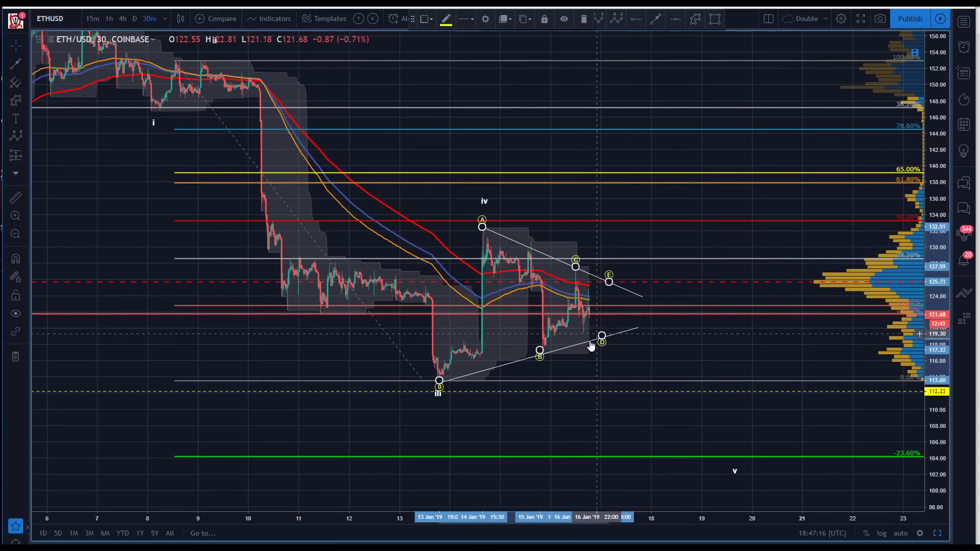
left_click(548, 122)
left_click(695, 20)
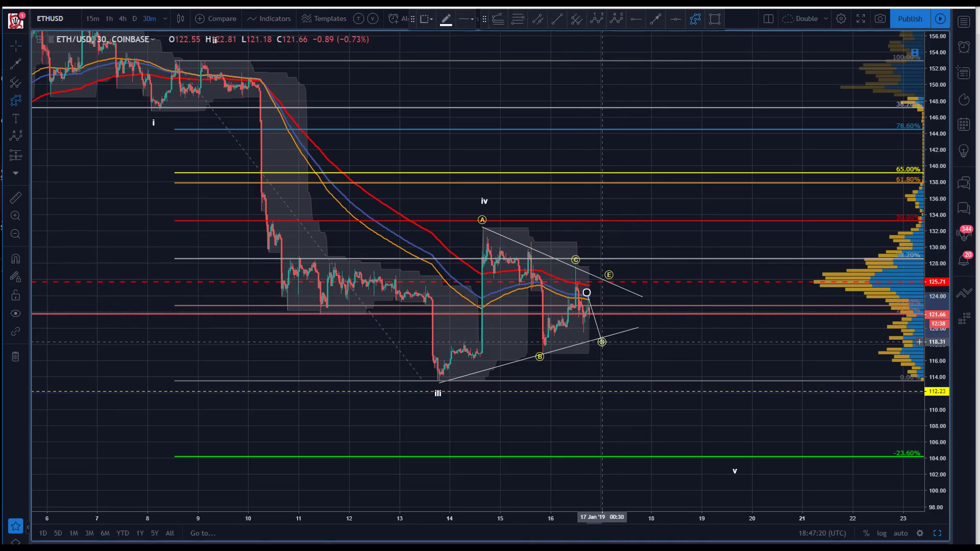
left_click(611, 283)
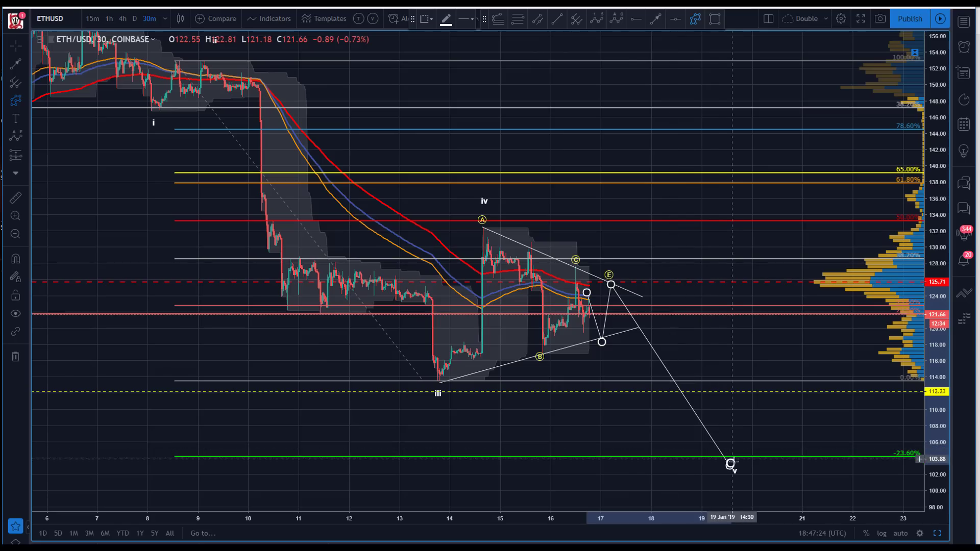
left_click(732, 462)
left_click(515, 327)
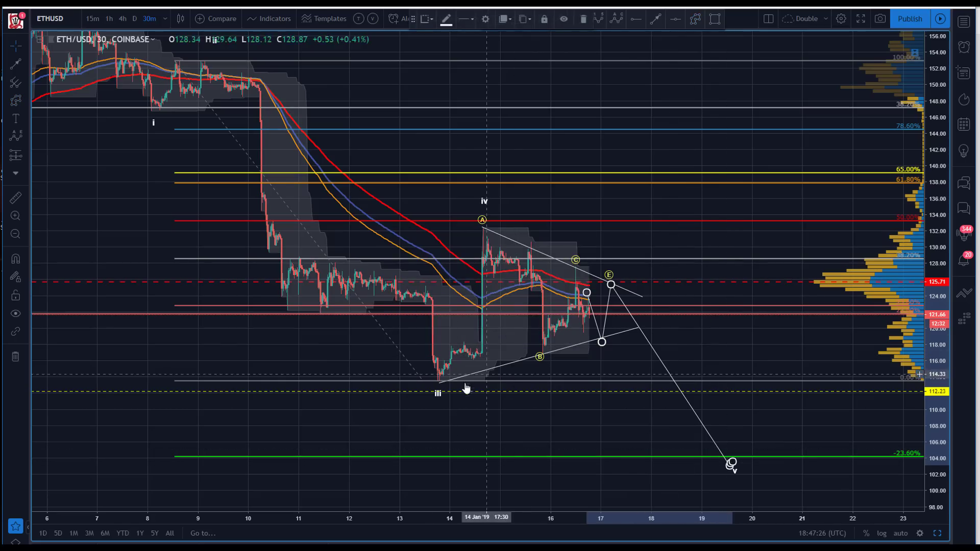
Step: Place an A-B-C correction wave from the wave (5) high at 161.40, with A at 97.94, B at 143.73 and C at 85.88
left_click(15, 234)
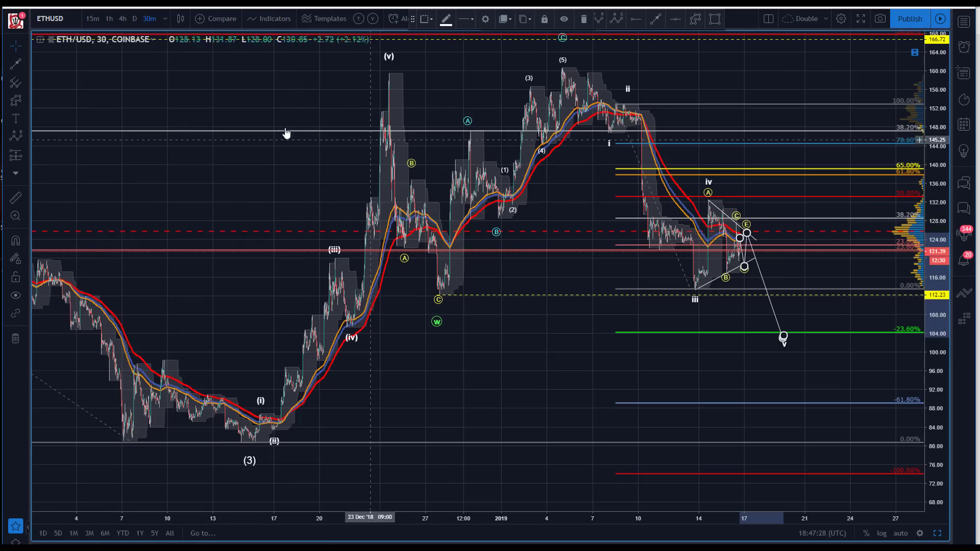
left_click_drag(143, 90, 72, 93)
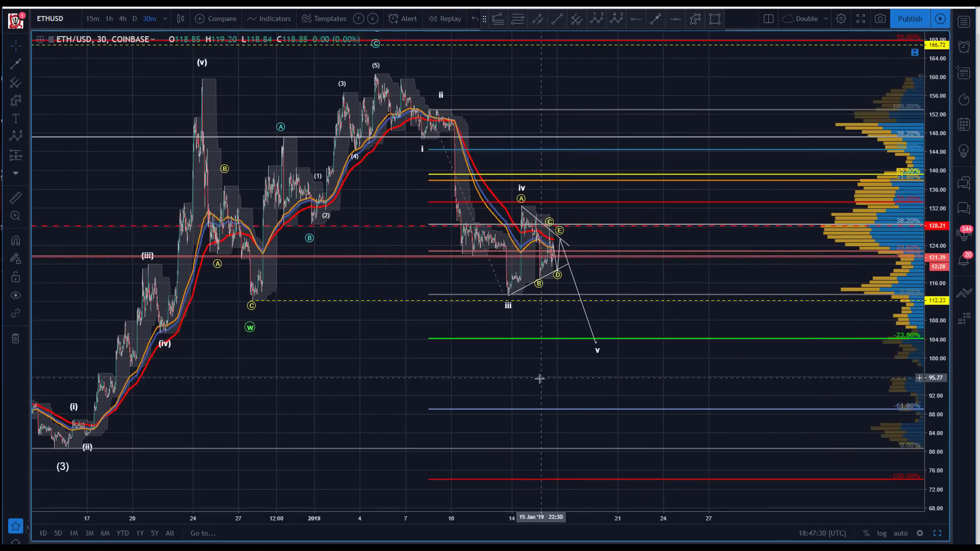
left_click_drag(530, 385, 499, 407)
left_click(617, 18)
left_click(346, 92)
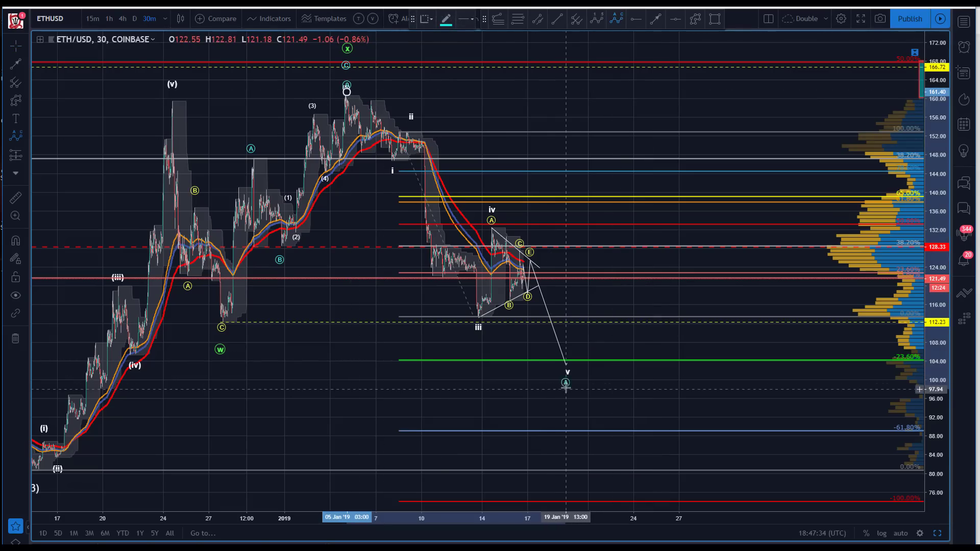
left_click(631, 168)
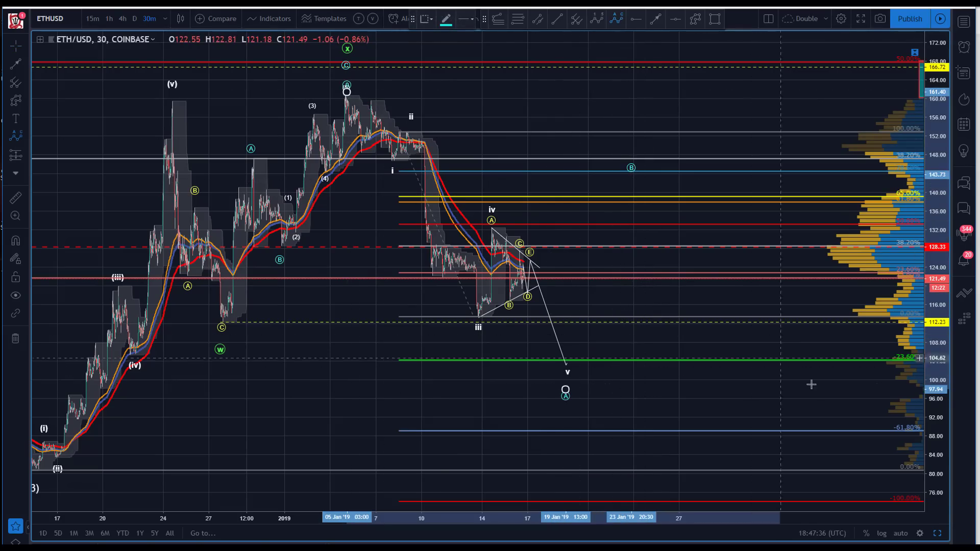
left_click(827, 445)
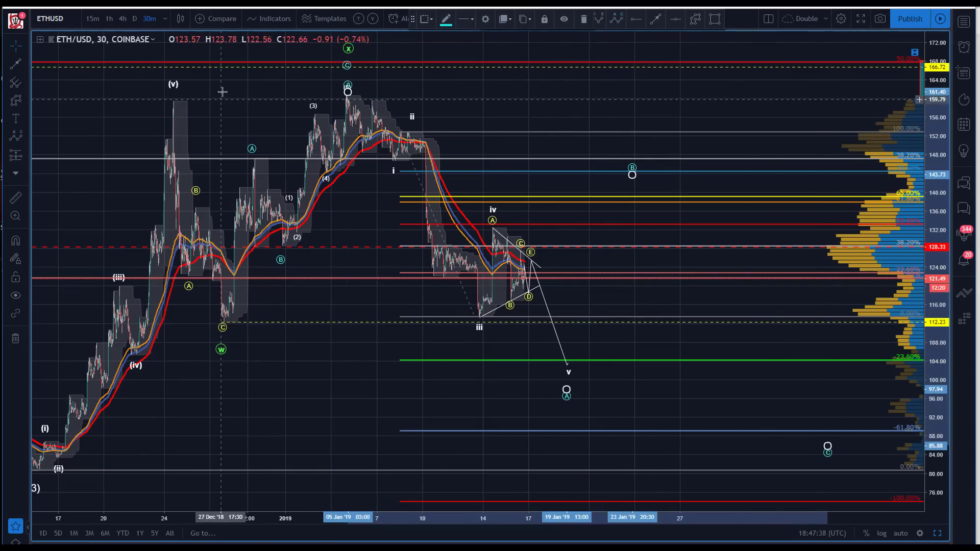
left_click(698, 19)
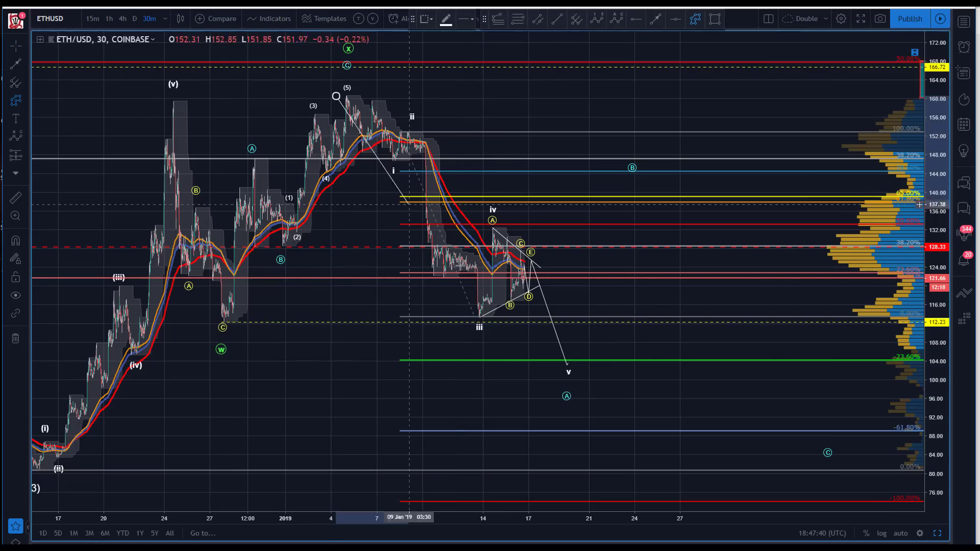
left_click(336, 96)
left_click(560, 376)
left_click(605, 241)
left_click(632, 298)
left_click(672, 167)
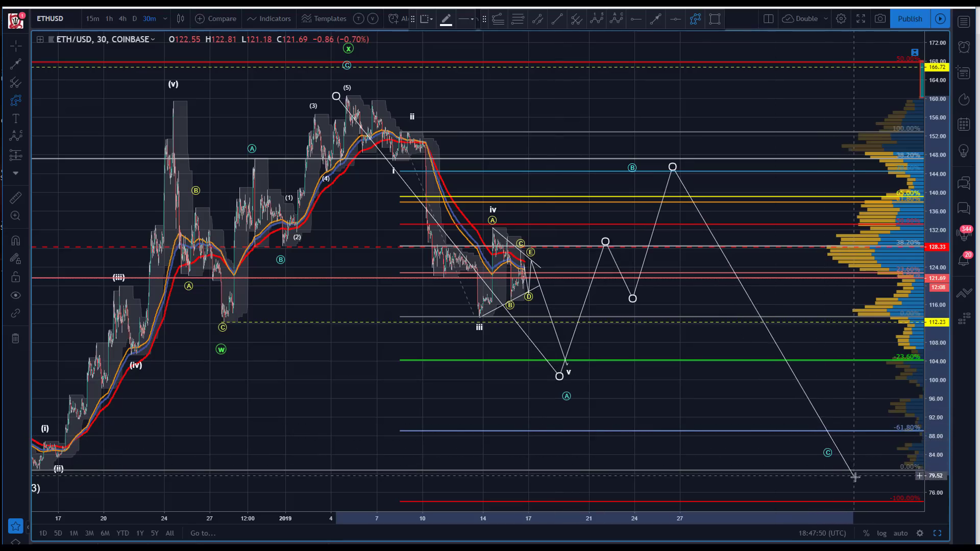
key("Escape")
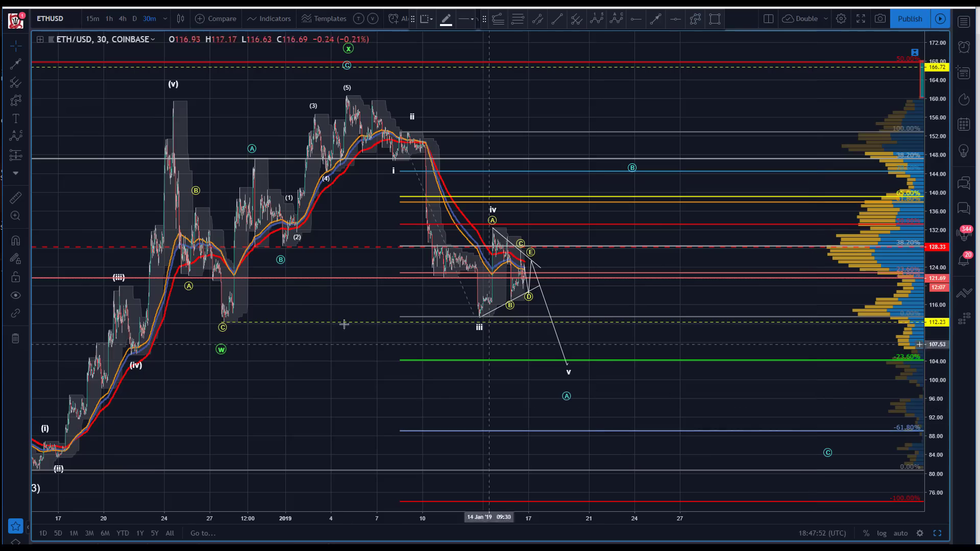
Step: Shift the projected circled B to about 25 January and re-anchor the smaller Fibonacci retracement from the wave (5) high to the projected wave v low
left_click_drag(398, 514, 505, 513)
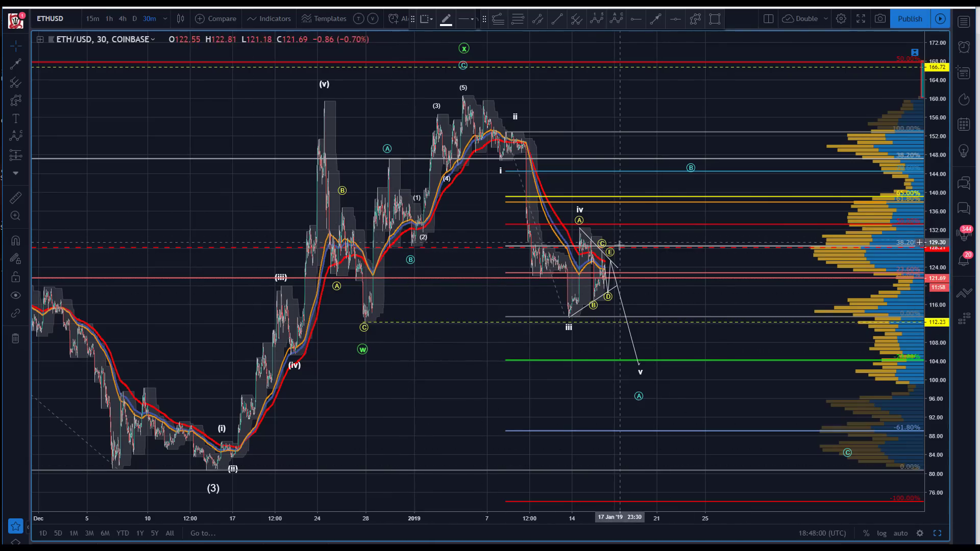
left_click_drag(438, 398, 492, 390)
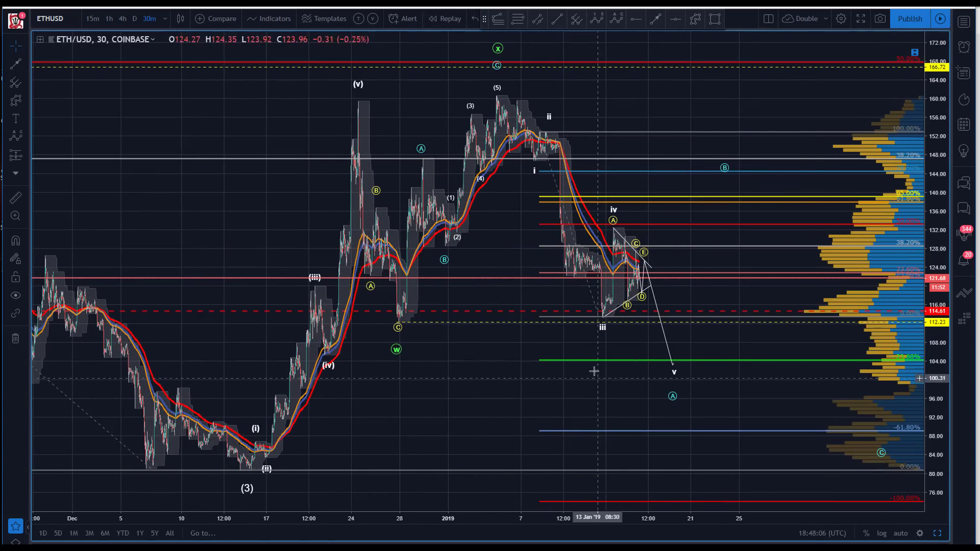
left_click_drag(251, 112, 186, 103)
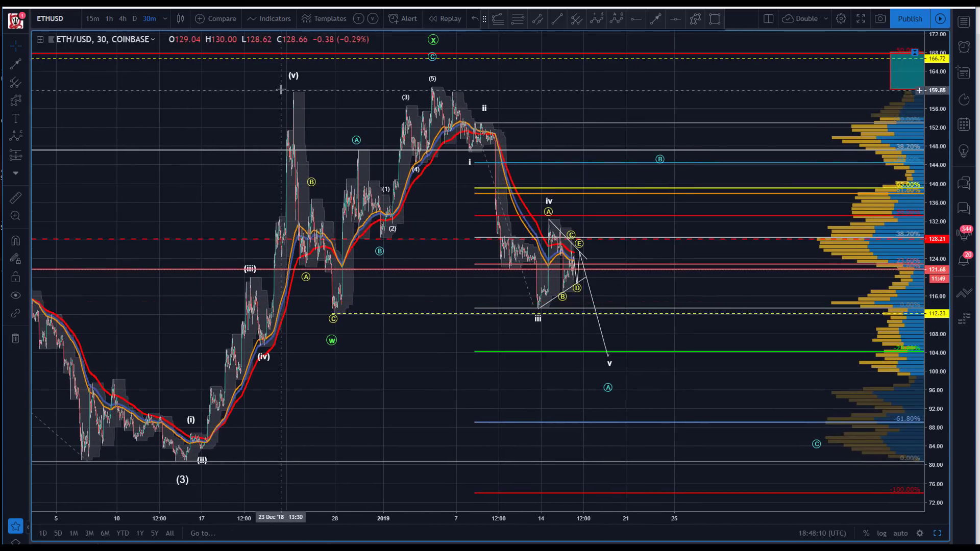
left_click_drag(197, 102, 144, 107)
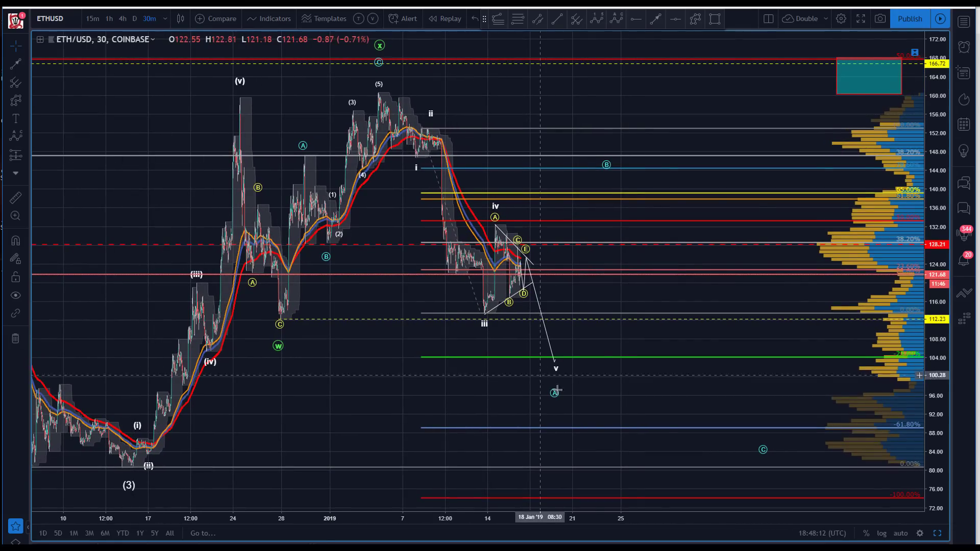
left_click_drag(605, 161, 628, 156)
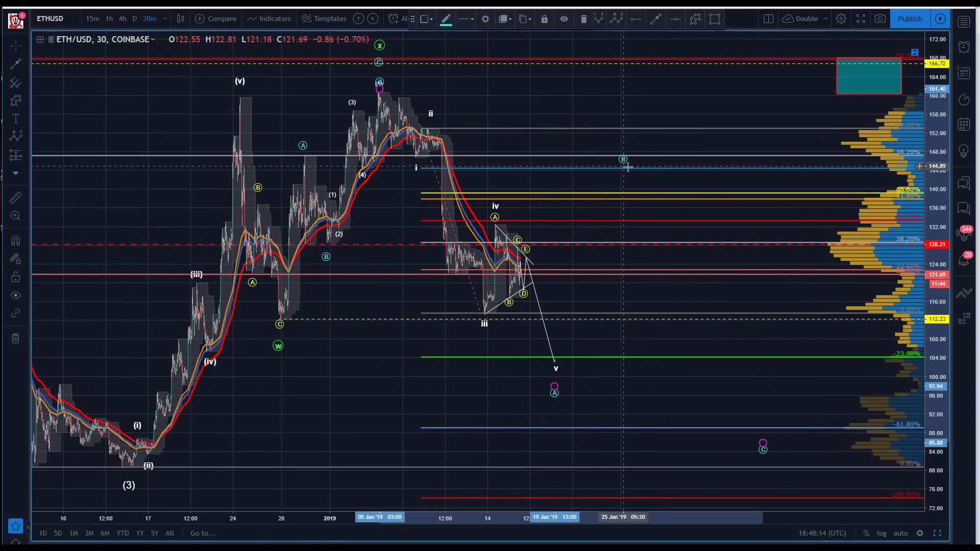
left_click_drag(422, 131, 367, 94)
mouse_move(480, 314)
left_mouse_down()
mouse_move(549, 363)
mouse_move(556, 383)
left_mouse_up()
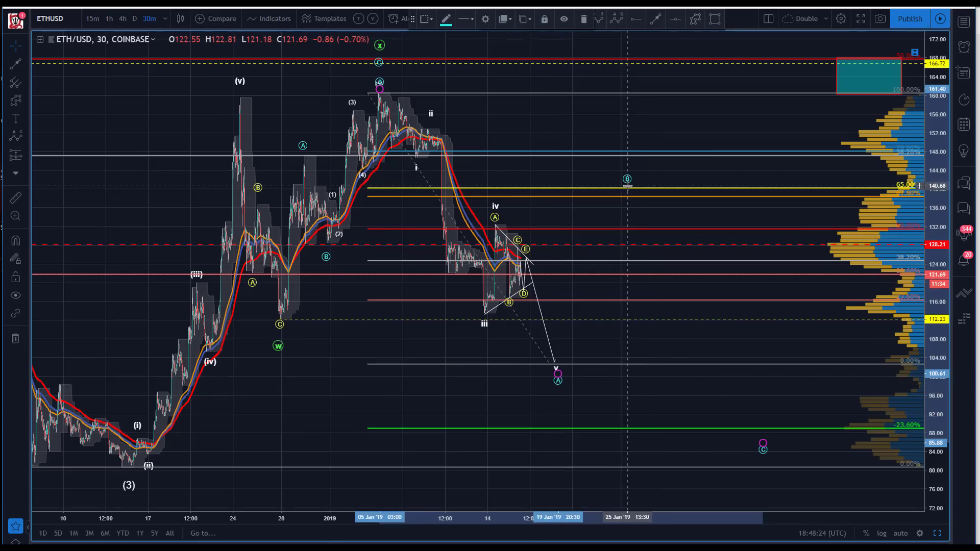
Step: Set circled B near the 65% retracement level and draw a dashed arrow up to it from the wave v low, from 102.47 to 139.75
left_click_drag(628, 186, 629, 185)
mouse_move(554, 364)
left_mouse_down()
mouse_move(612, 201)
mouse_move(628, 189)
left_mouse_up()
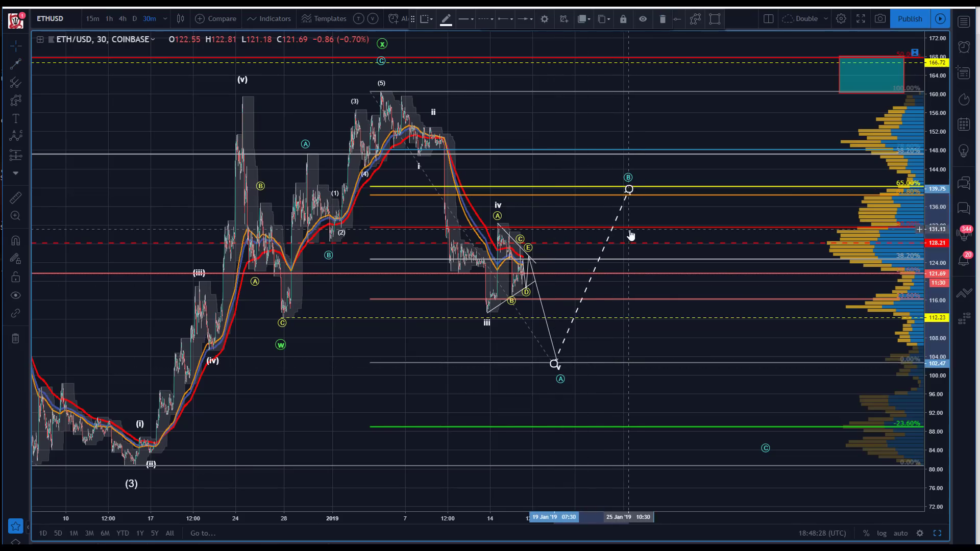
Step: Resize the teal target rectangle into a thin band just above the 65% level, from about 140.9 to 142.66
left_click_drag(838, 56, 847, 183)
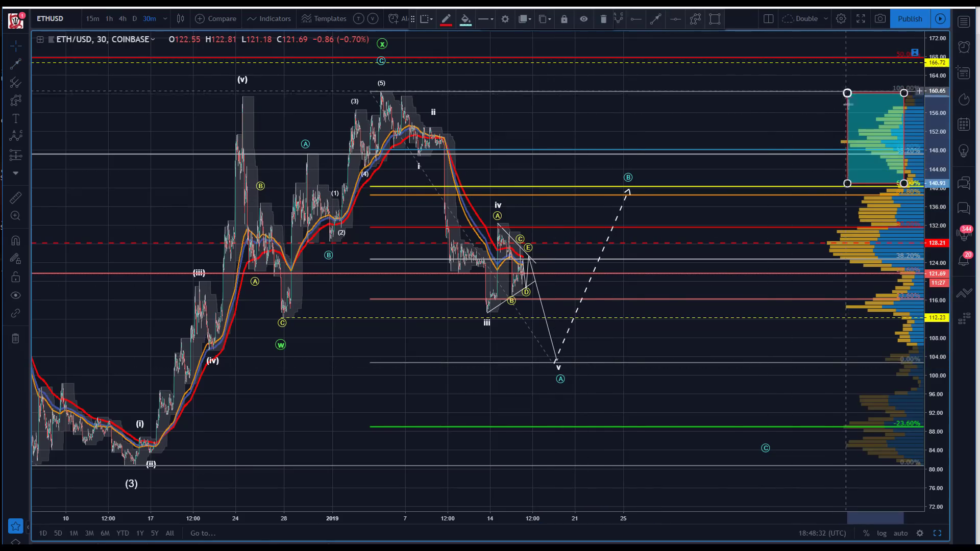
left_click_drag(847, 93, 843, 171)
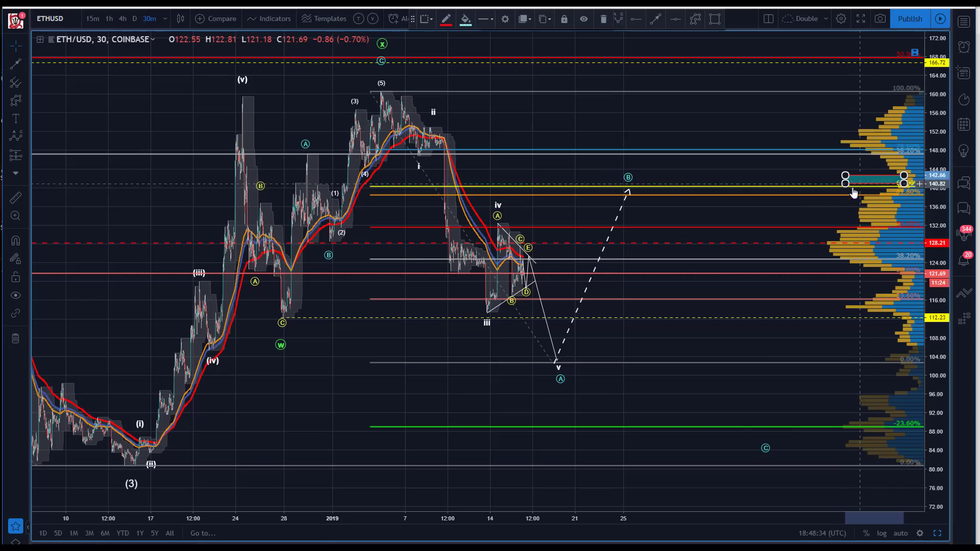
left_click(684, 220)
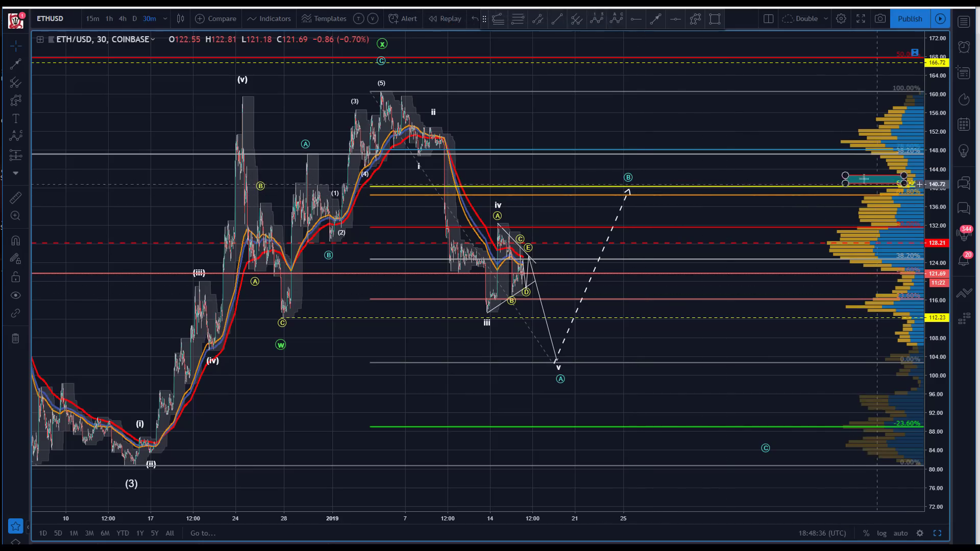
Step: Draw a dashed arrow from circled B at 140.50 down to the -23.60% extension at 89.00, just above circled C
left_click(656, 23)
left_click(628, 187)
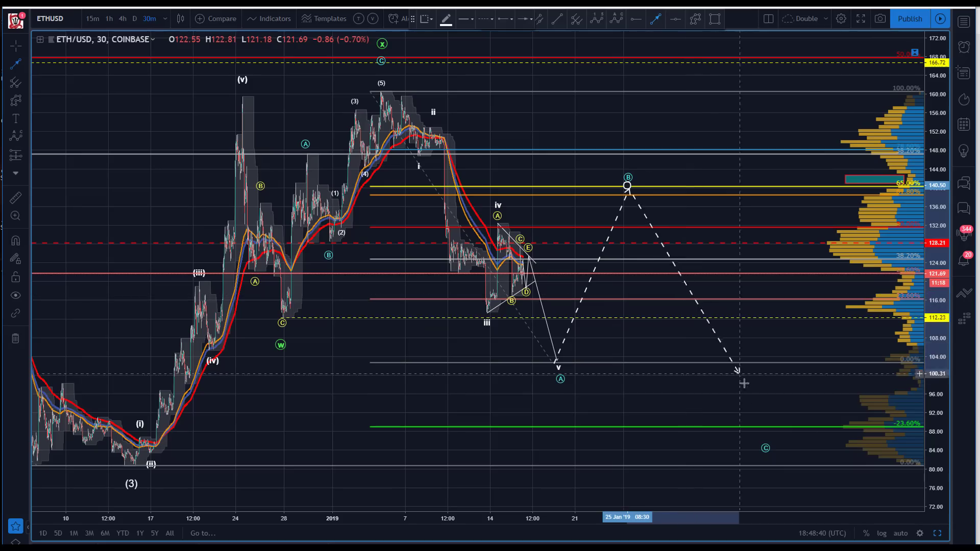
double_click(767, 426)
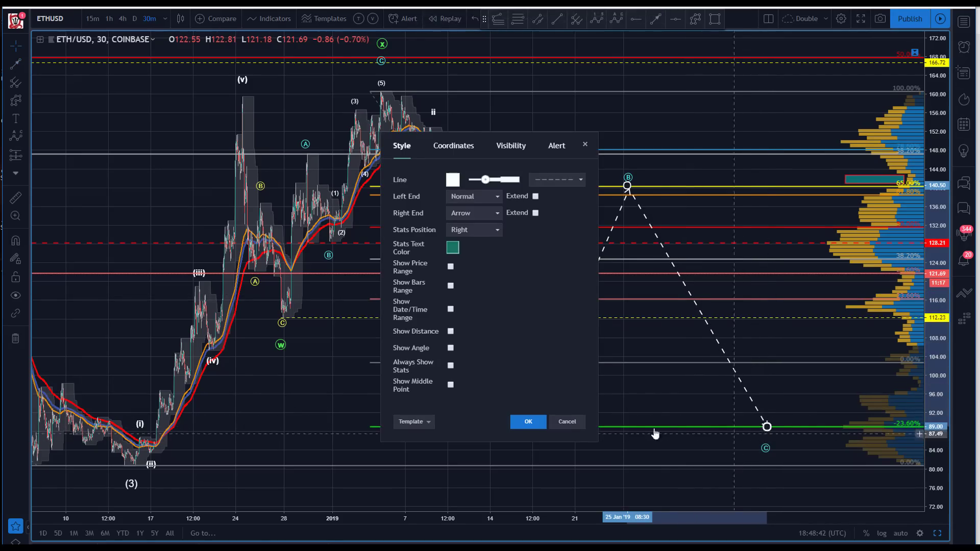
left_click(531, 422)
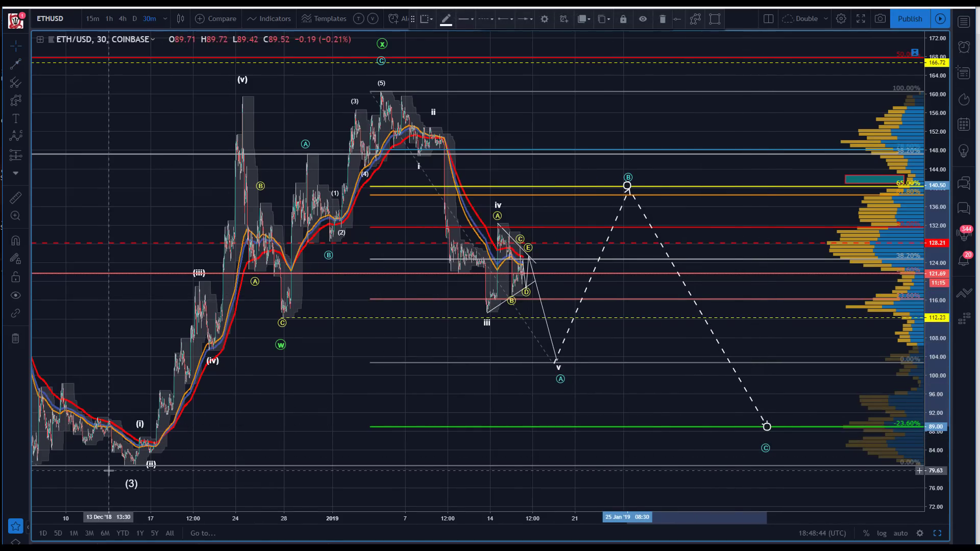
left_click(609, 411)
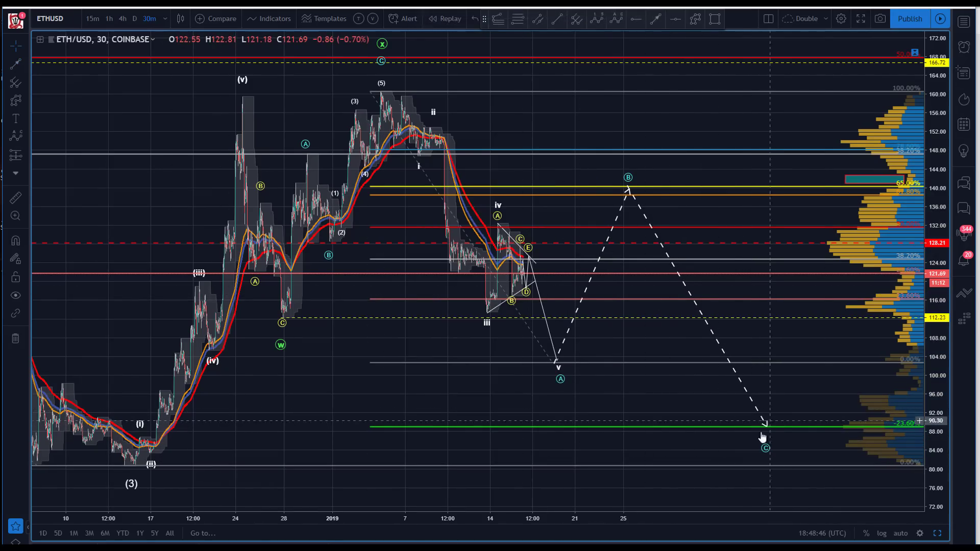
Step: Move the green wave y label to just below the projected circled C, at about 84
mouse_move(713, 445)
left_mouse_down()
mouse_move(676, 362)
mouse_move(715, 367)
mouse_move(718, 353)
left_mouse_up()
mouse_move(897, 431)
left_mouse_down()
mouse_move(892, 409)
mouse_move(729, 373)
mouse_move(722, 361)
left_mouse_up()
left_click(293, 284)
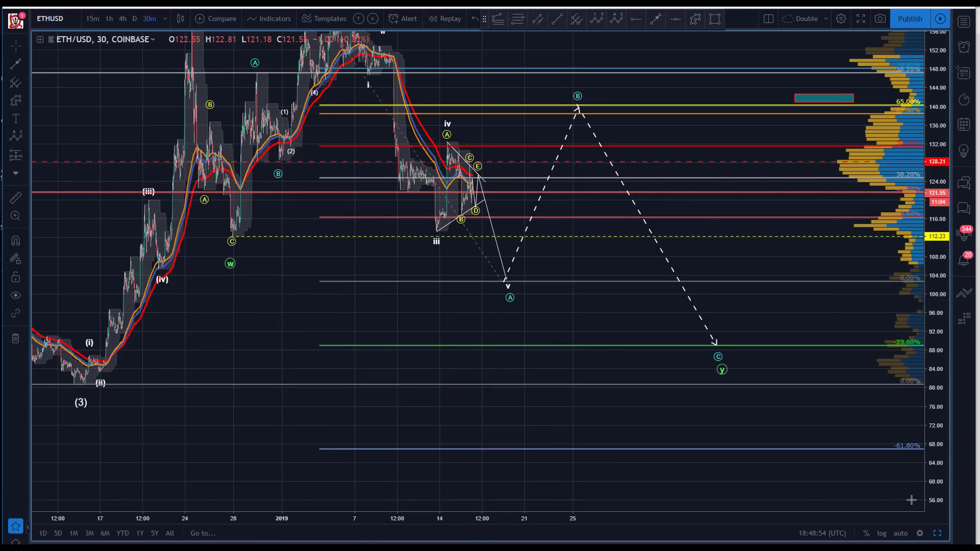
Step: Extend the end of the dashed wave C arrow down to the -61.80% extension level, at 67.75
left_click(900, 534)
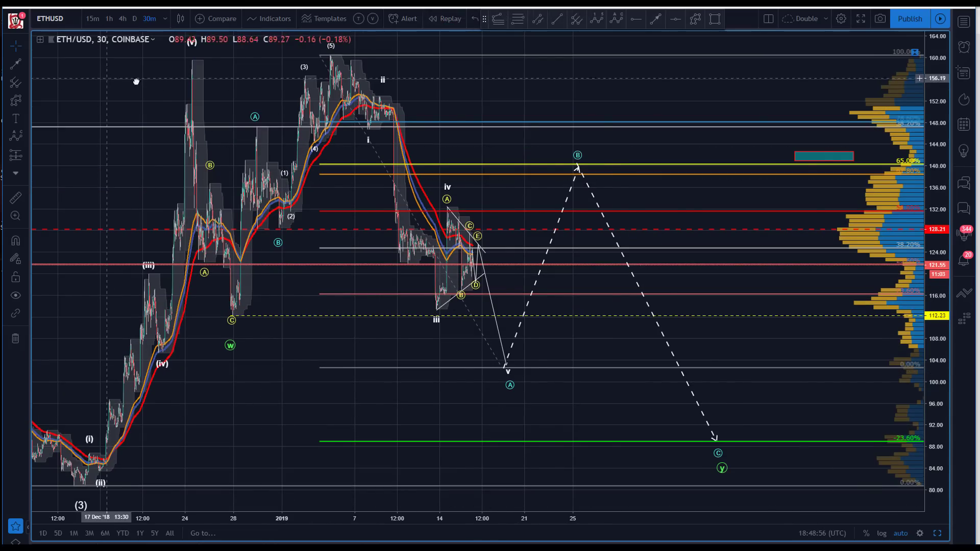
left_click_drag(96, 92, 150, 93)
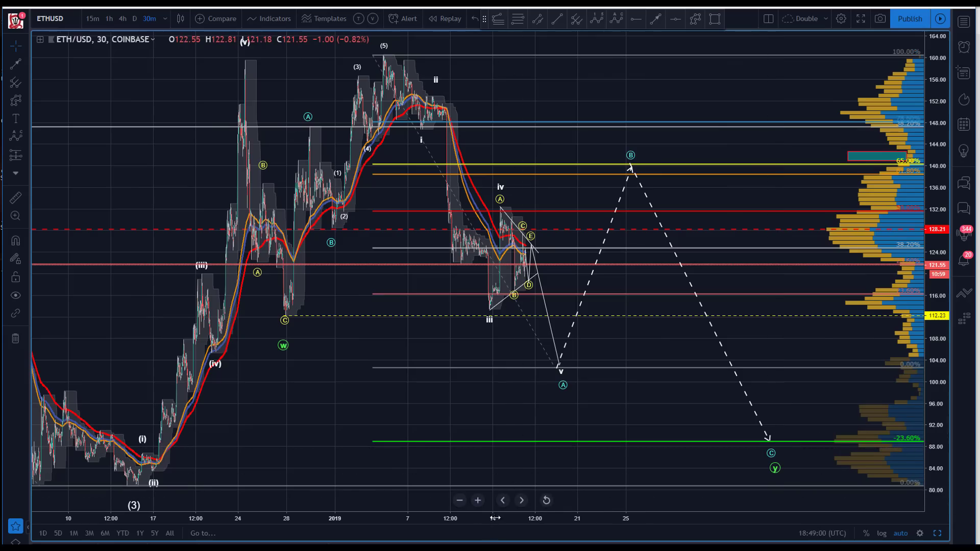
left_click_drag(931, 94, 938, 180)
left_click_drag(185, 109, 242, 95)
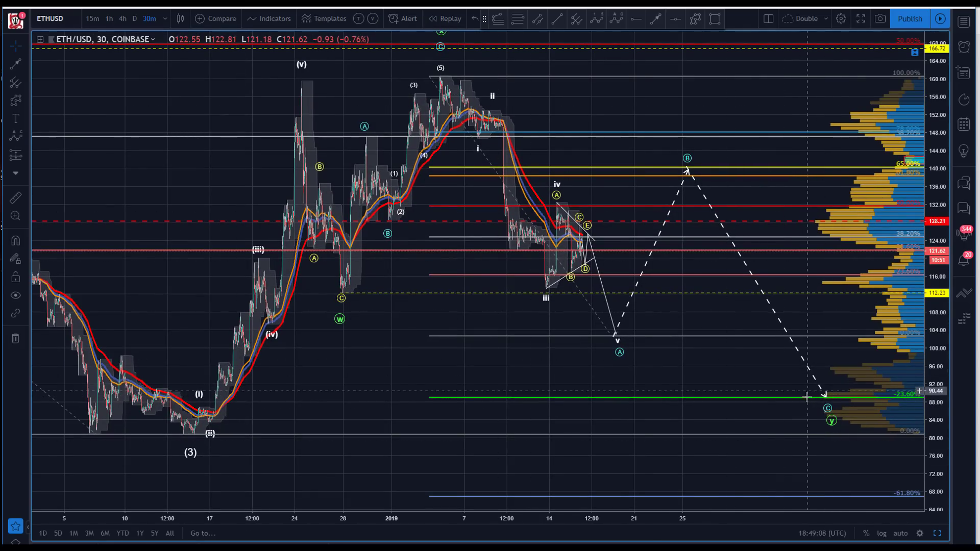
left_click_drag(327, 364, 257, 360)
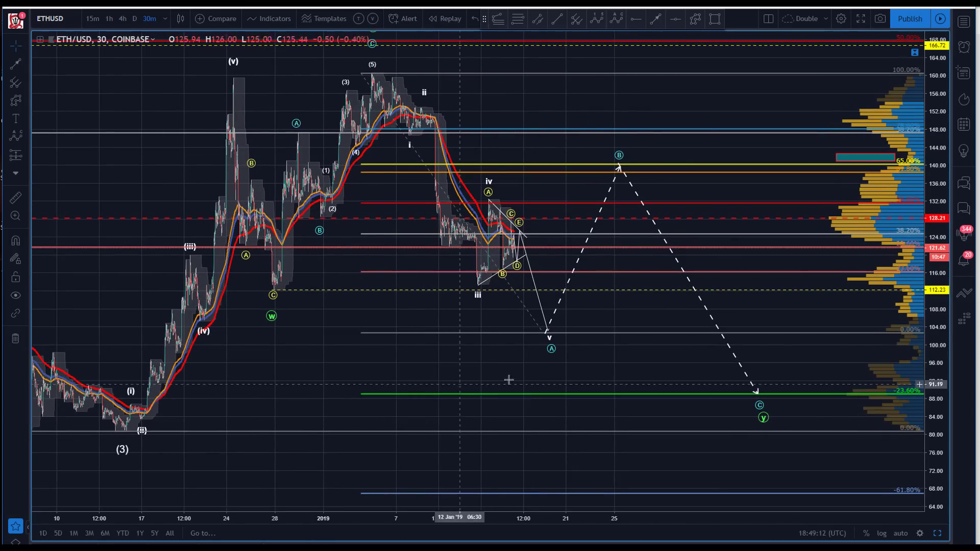
left_click_drag(755, 453, 716, 408)
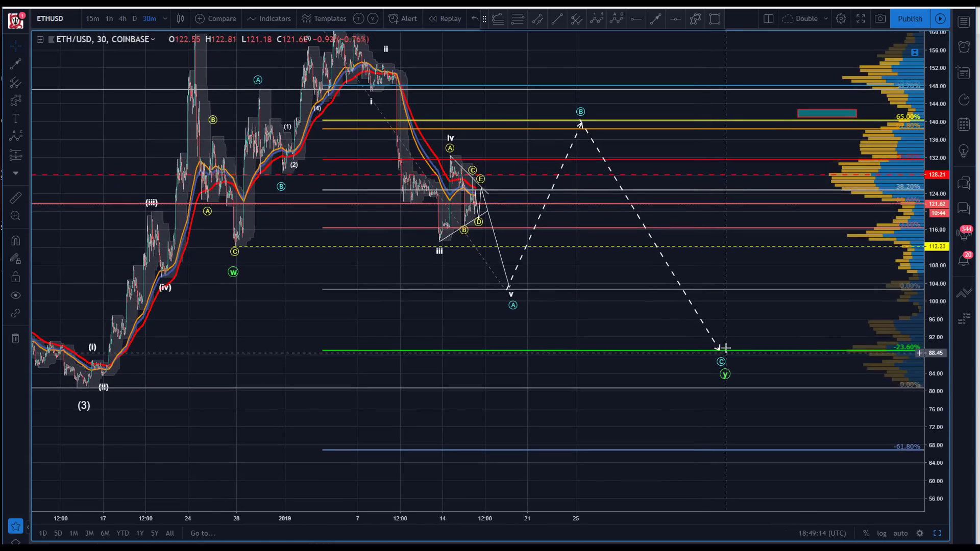
mouse_move(719, 350)
left_mouse_down()
mouse_move(759, 460)
mouse_move(757, 446)
left_mouse_up()
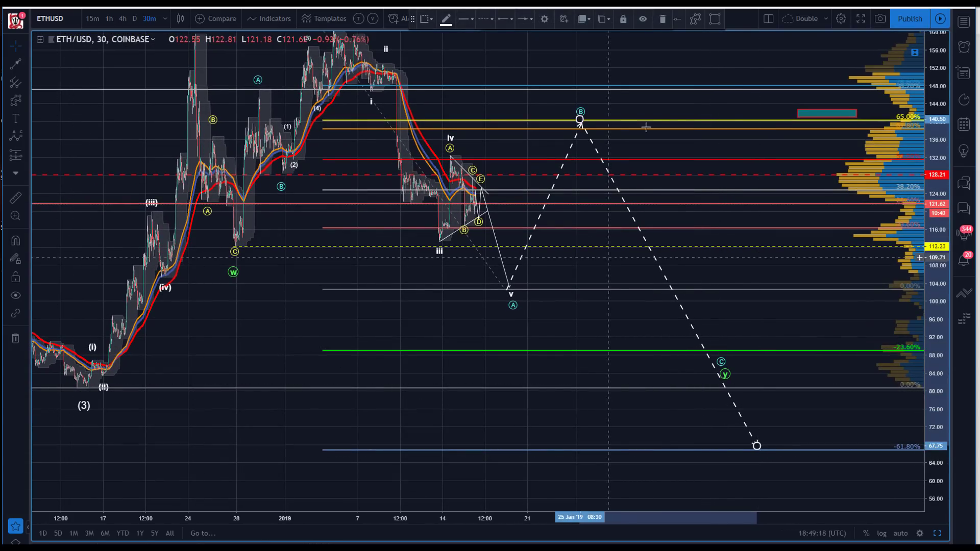
left_click(529, 427)
left_click_drag(204, 442, 232, 460)
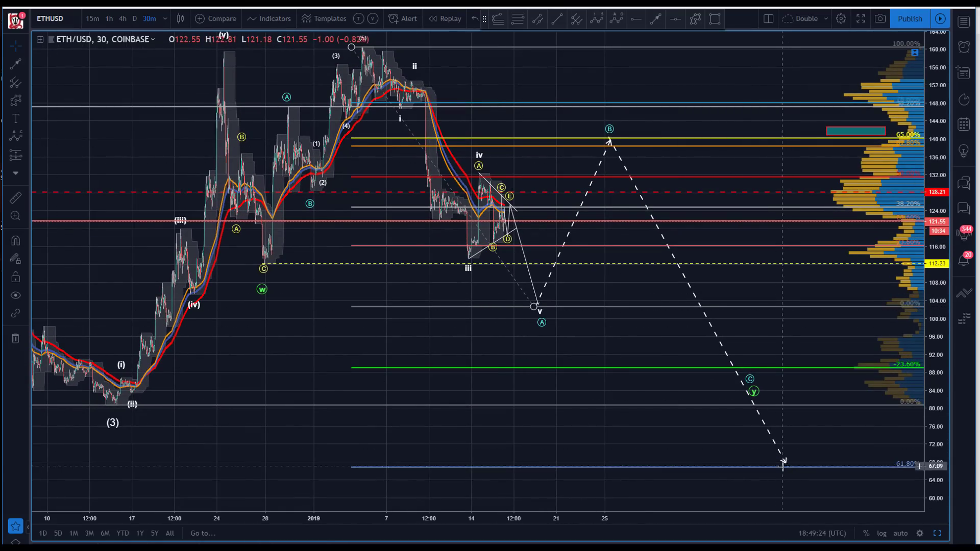
left_click_drag(149, 187, 225, 233)
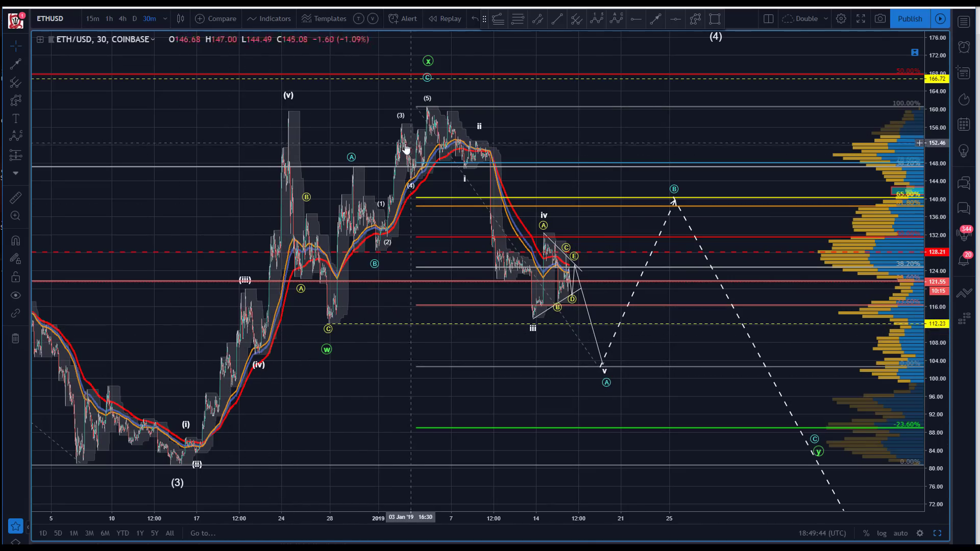
Step: Switch the ETH/USD chart to the 2-hour interval and frame the larger count from wave (1) down to the projected (5)
left_click_drag(405, 400, 470, 386)
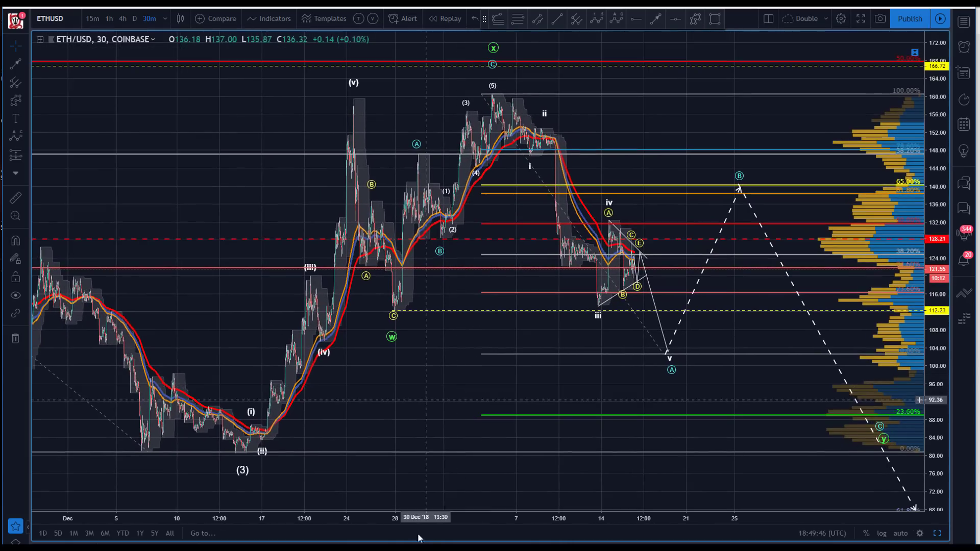
left_click(164, 18)
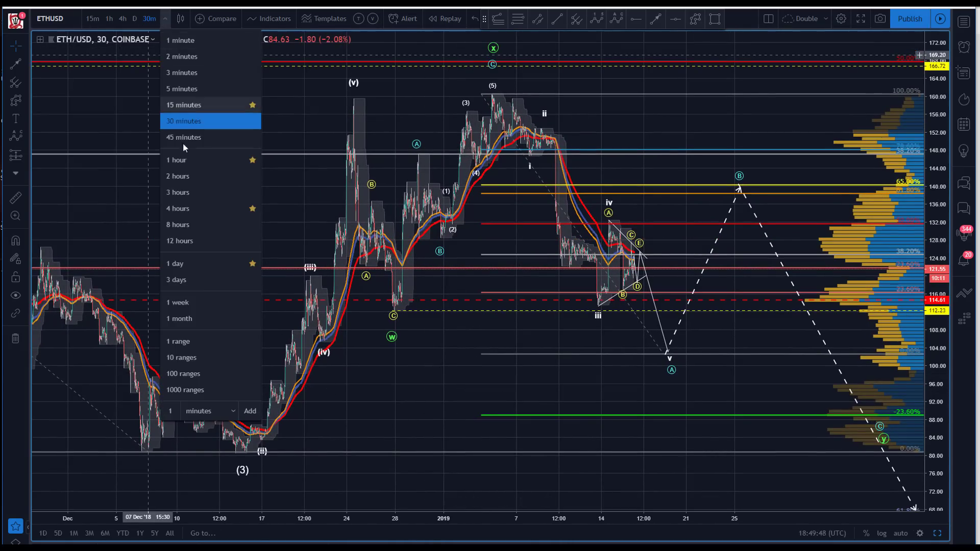
left_click(179, 170)
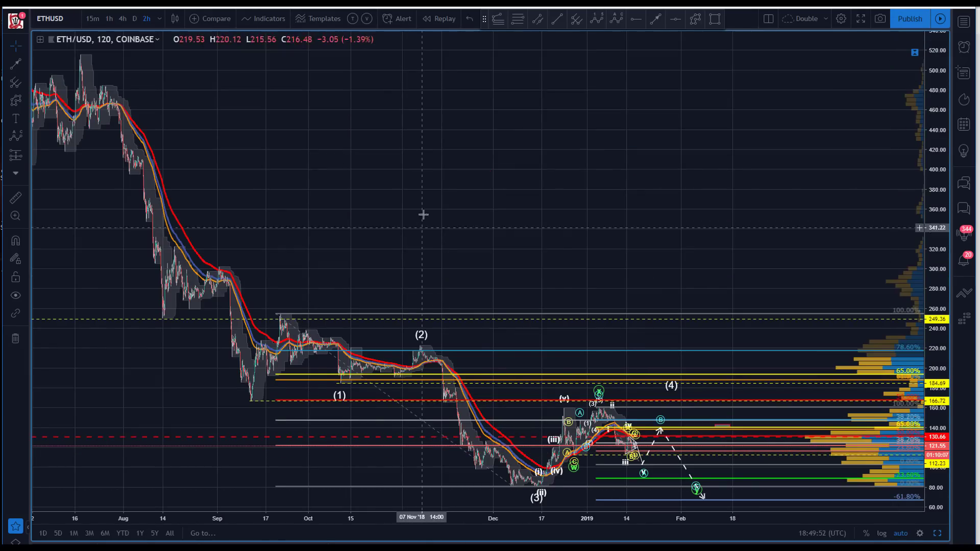
left_click_drag(423, 215, 321, 142)
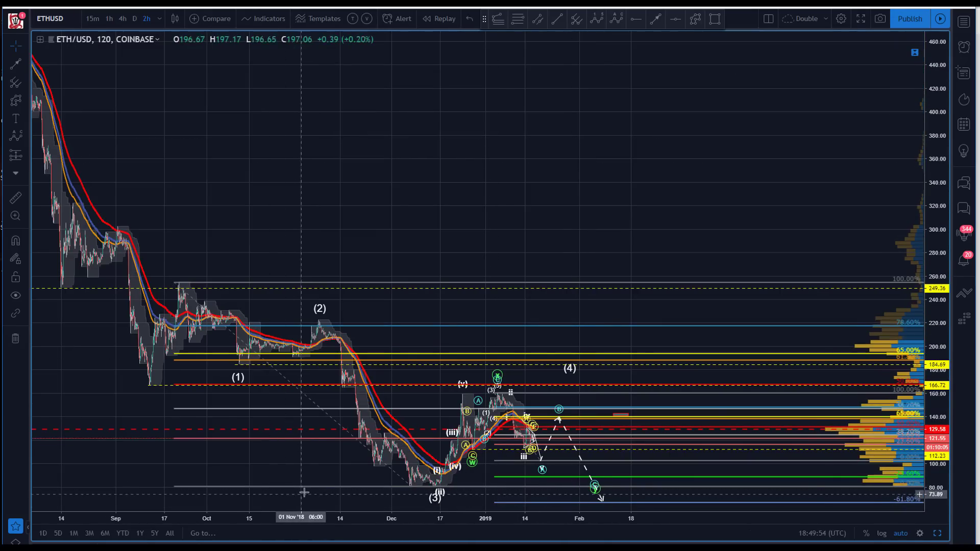
left_click_drag(444, 221, 501, 168)
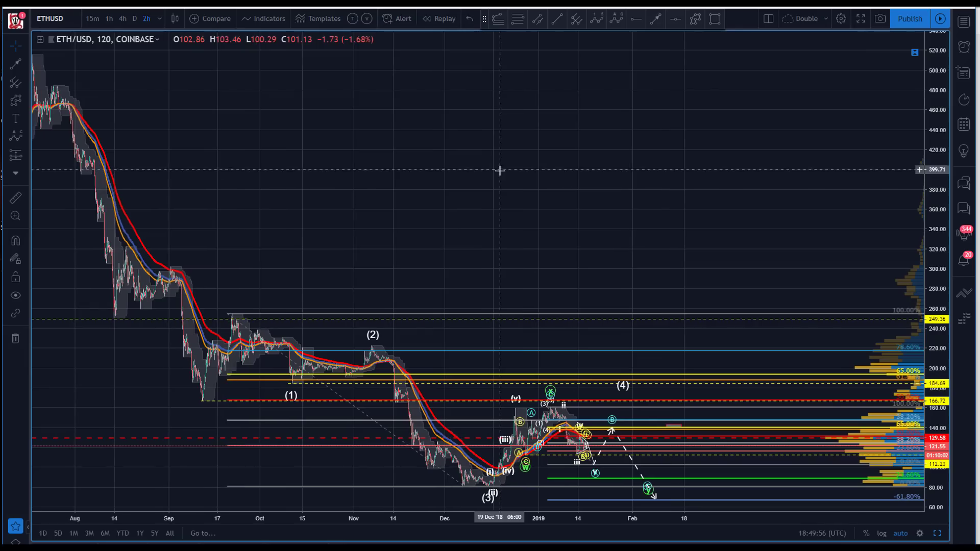
left_click_drag(938, 358, 932, 276)
left_click_drag(801, 277, 768, 50)
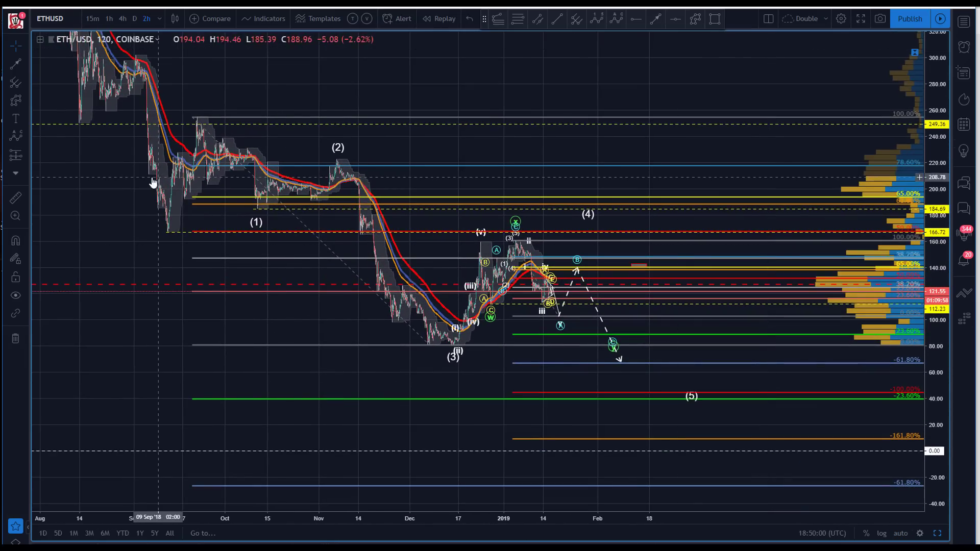
Step: Nudge the white (1) label onto the 12 October low, at 184.51
left_click(258, 227)
left_click_drag(256, 214, 260, 209)
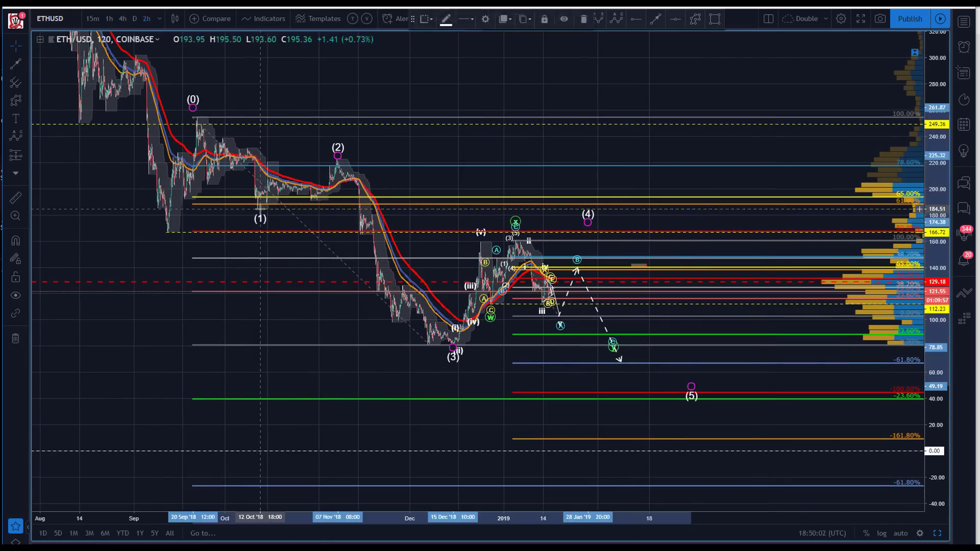
left_click(352, 71)
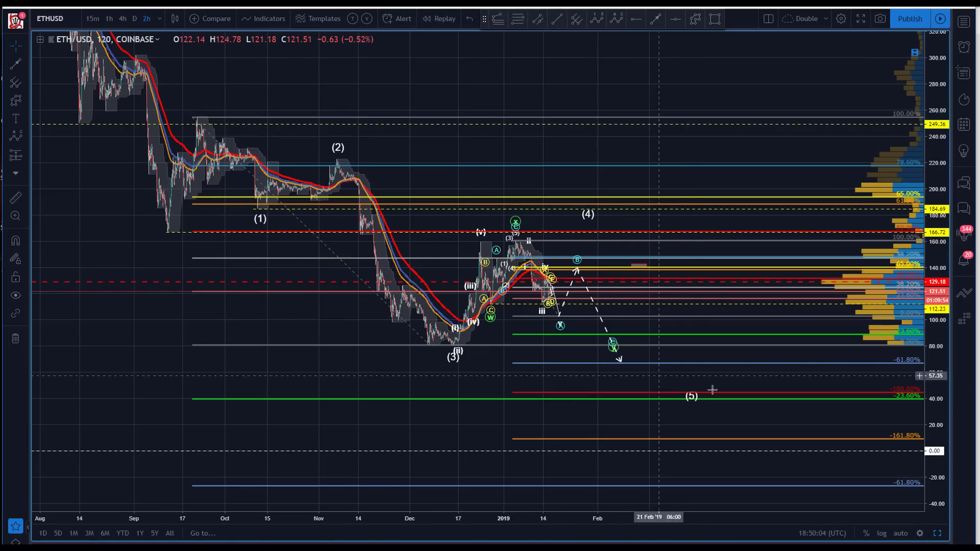
Step: Extend the dashed decline arrow to the projected (5) label and move the green y label just beneath it, at 39.24
left_click(690, 399)
left_click(631, 364)
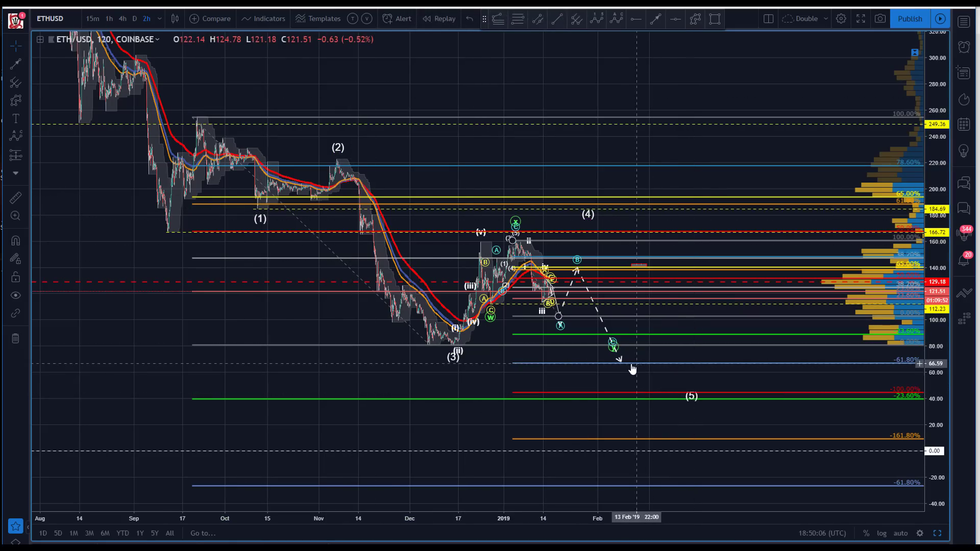
left_click_drag(620, 362, 690, 387)
left_click(642, 369)
mouse_move(616, 356)
left_mouse_down()
mouse_move(633, 357)
mouse_move(598, 341)
mouse_move(691, 421)
mouse_move(695, 401)
left_mouse_up()
left_click(587, 332)
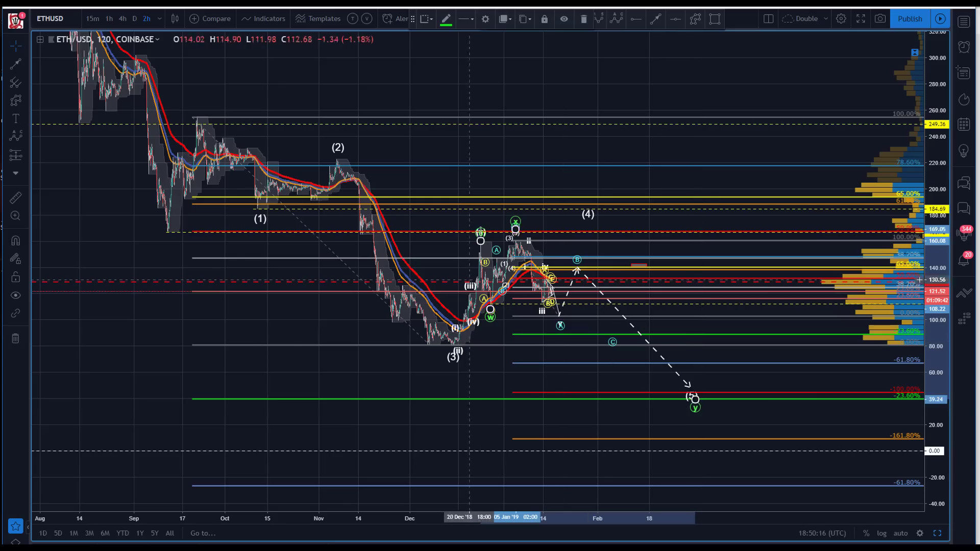
Step: Move the green y label below wave v at 83.16 and place the dashed arrow's tip back at circled C, at about 89
mouse_move(694, 402)
left_mouse_down()
mouse_move(594, 339)
mouse_move(272, 280)
mouse_move(550, 342)
left_mouse_up()
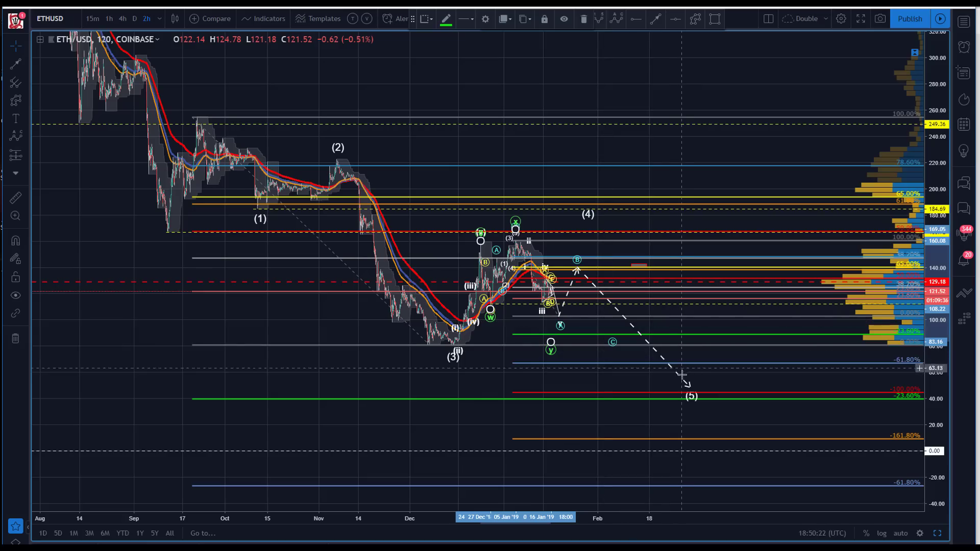
left_click_drag(689, 388, 607, 334)
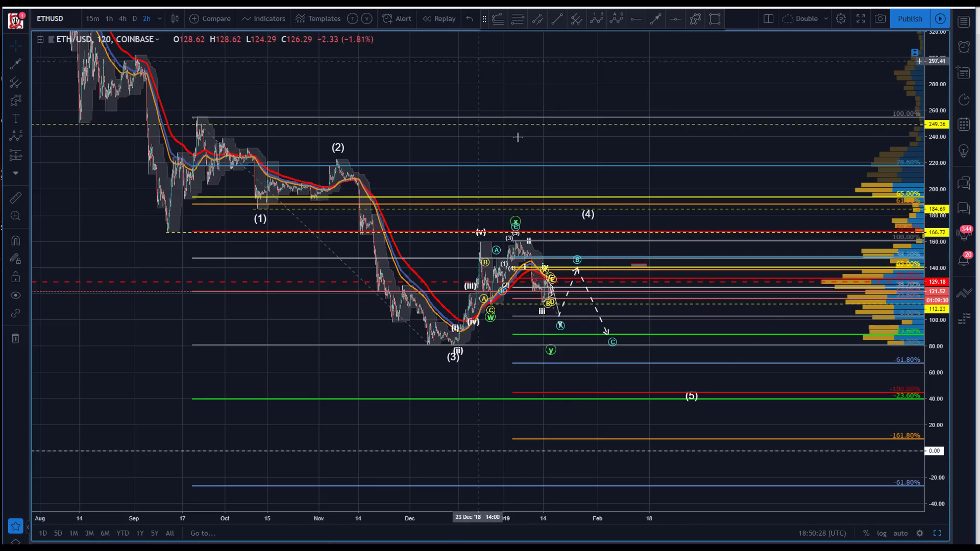
Step: Move the white (4) label out to about 18 February, by the larger retracement's 50% level at about 168
left_click_drag(588, 215, 650, 229)
left_click(611, 187)
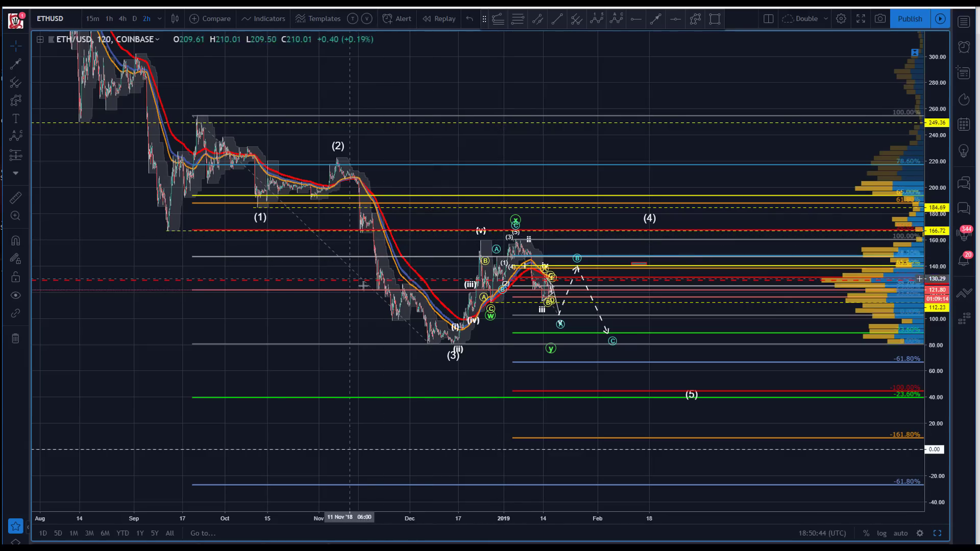
Step: Zoom in on the waves after (3) and move the green y label just below the projected circled A, at about 97
left_click(16, 215)
left_click_drag(220, 221, 750, 395)
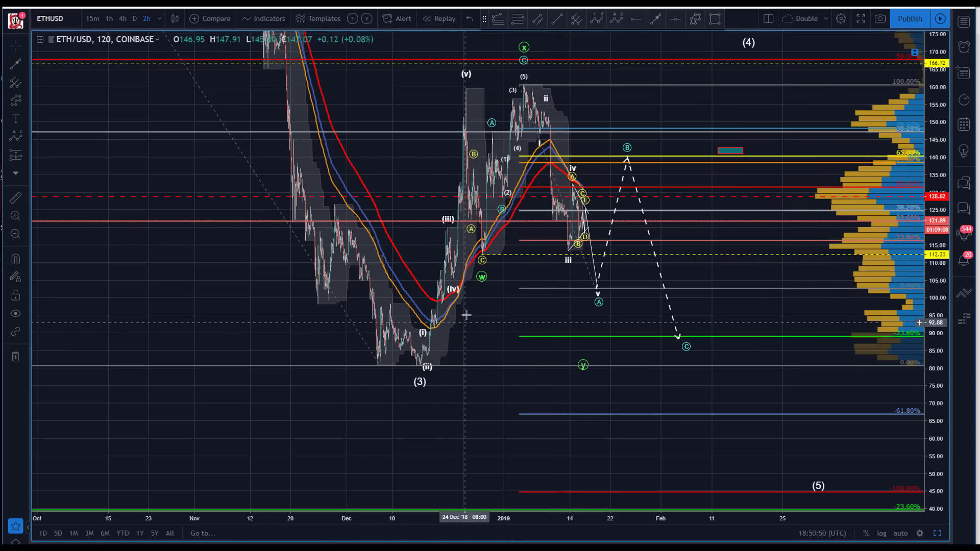
left_click_drag(394, 199, 307, 225)
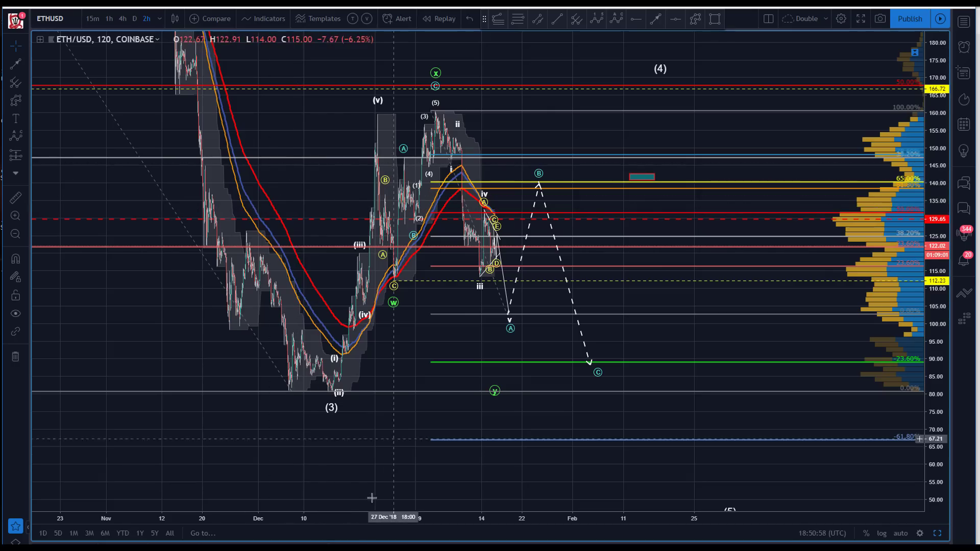
left_click_drag(365, 521, 230, 494)
left_click_drag(522, 411, 692, 398)
left_click_drag(331, 108, 278, 174)
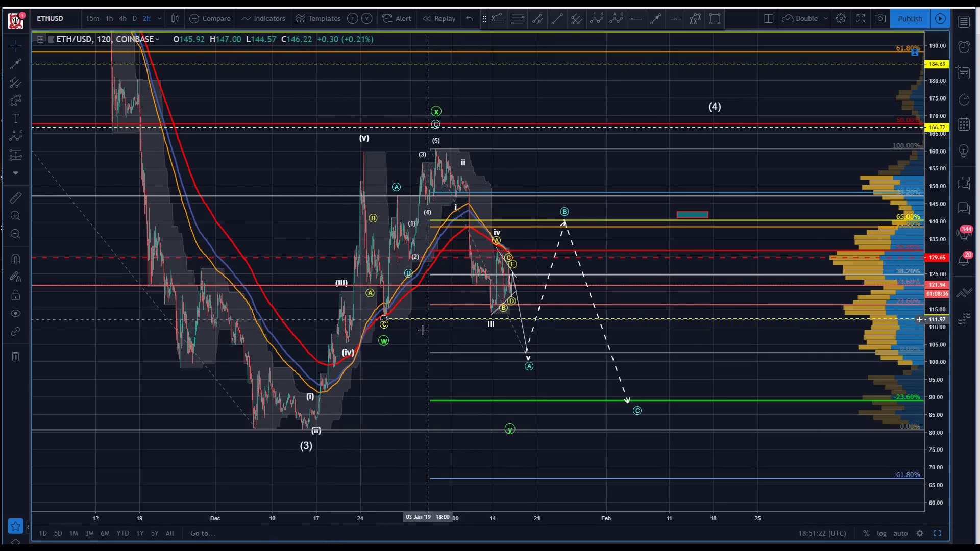
left_click_drag(295, 188, 323, 184)
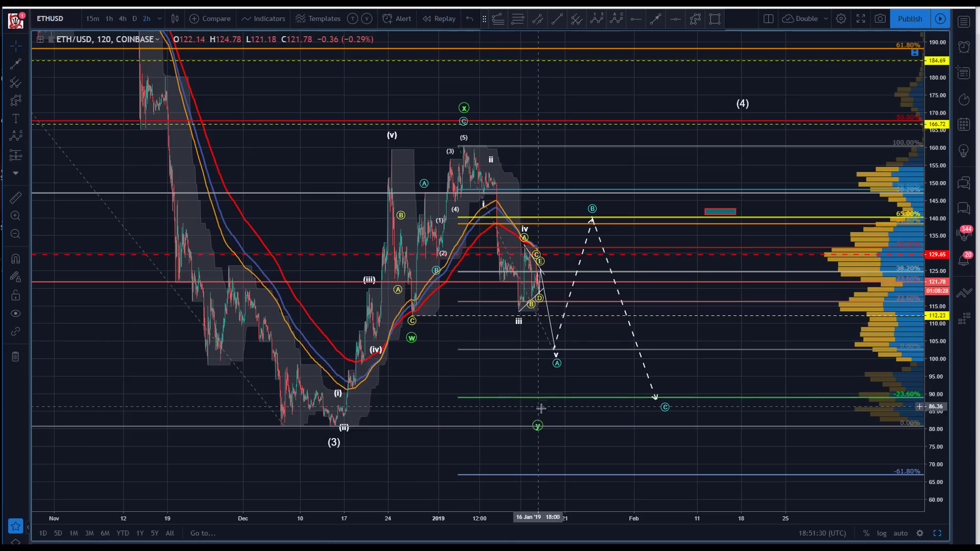
left_click_drag(538, 419, 559, 368)
left_click_drag(348, 192, 349, 187)
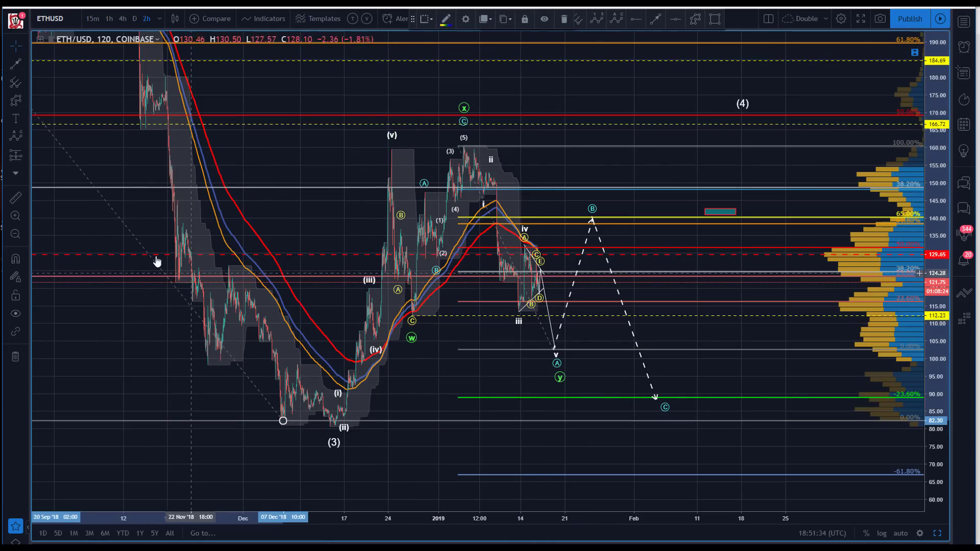
left_click_drag(158, 262, 158, 268)
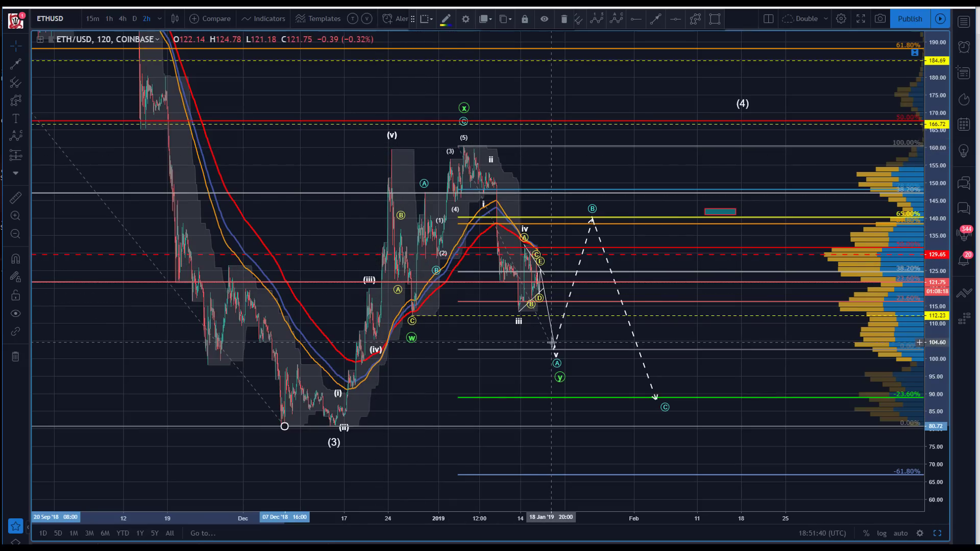
left_click(315, 226)
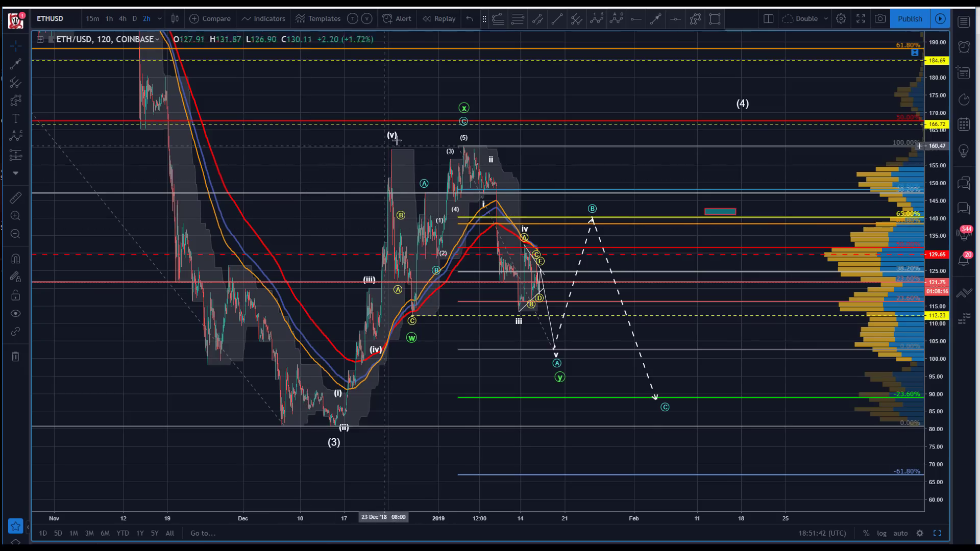
Step: Move (4) above the green x at 174.98 and delete the dashed A-to-B arrow, the smaller Fibonacci drawing and the projected teal A-B-C labels
mouse_move(742, 105)
left_mouse_down()
mouse_move(449, 94)
mouse_move(463, 95)
left_mouse_up()
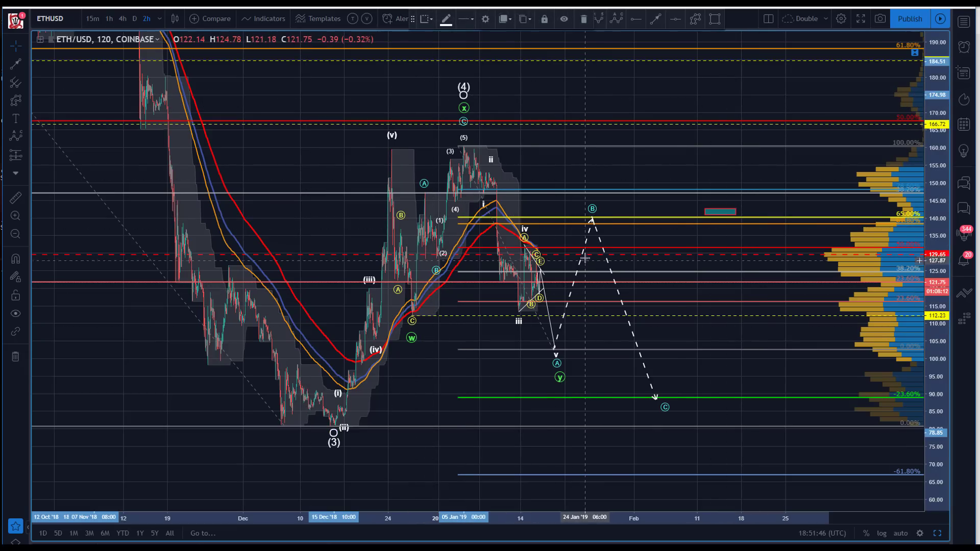
left_click_drag(579, 261, 604, 260)
key("Delete")
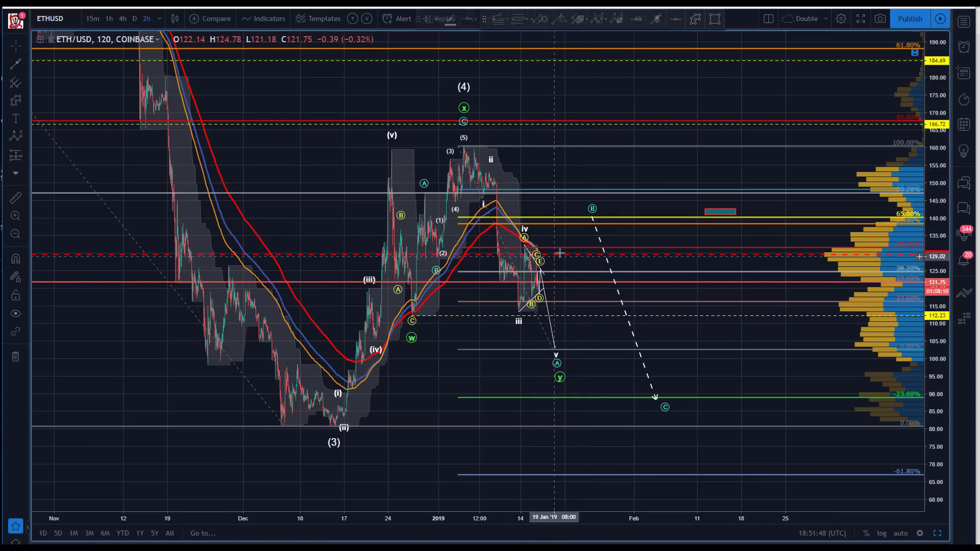
key("Delete")
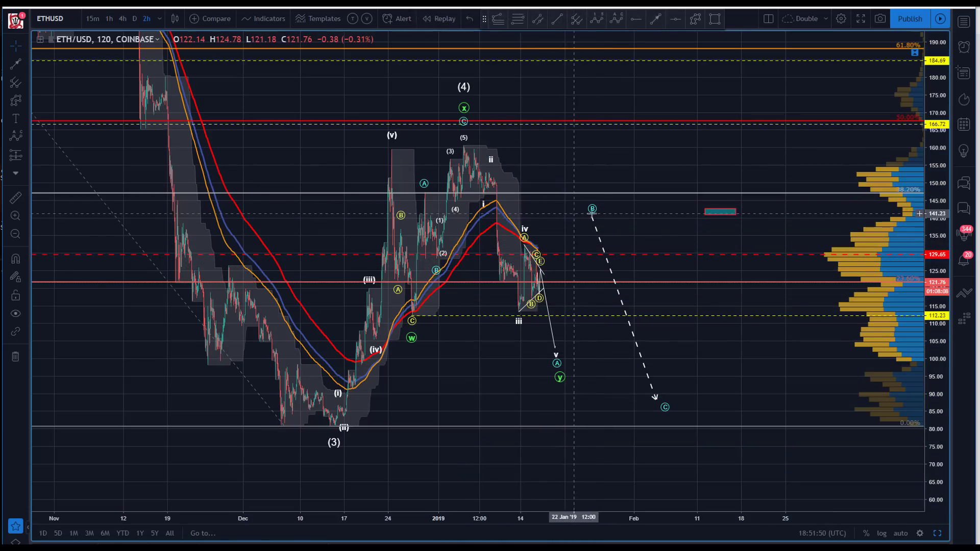
key("Delete")
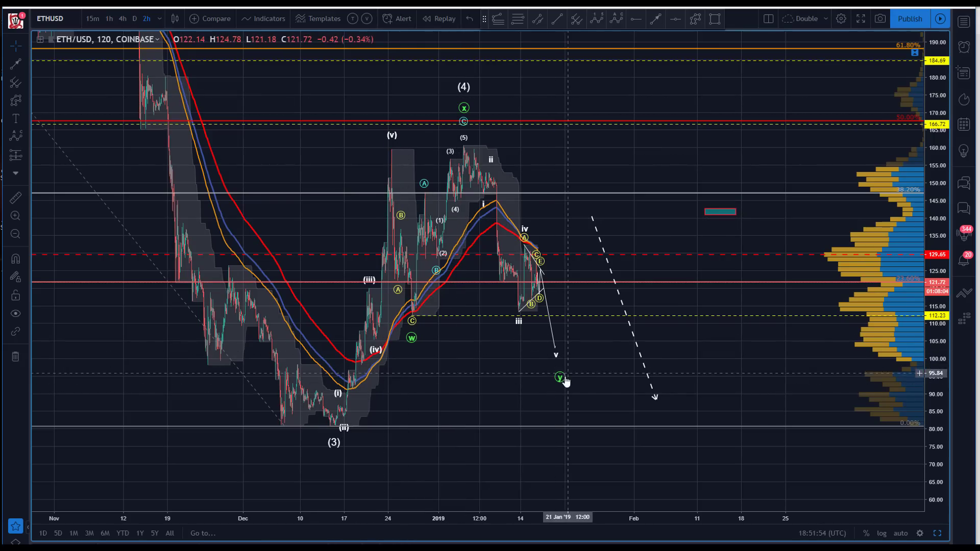
Step: Move the green y label directly beneath wave v and re-anchor the dashed arrow to rise from 102.03 to 186.06 on 14 February
left_click_drag(560, 369, 556, 353)
left_click(475, 373)
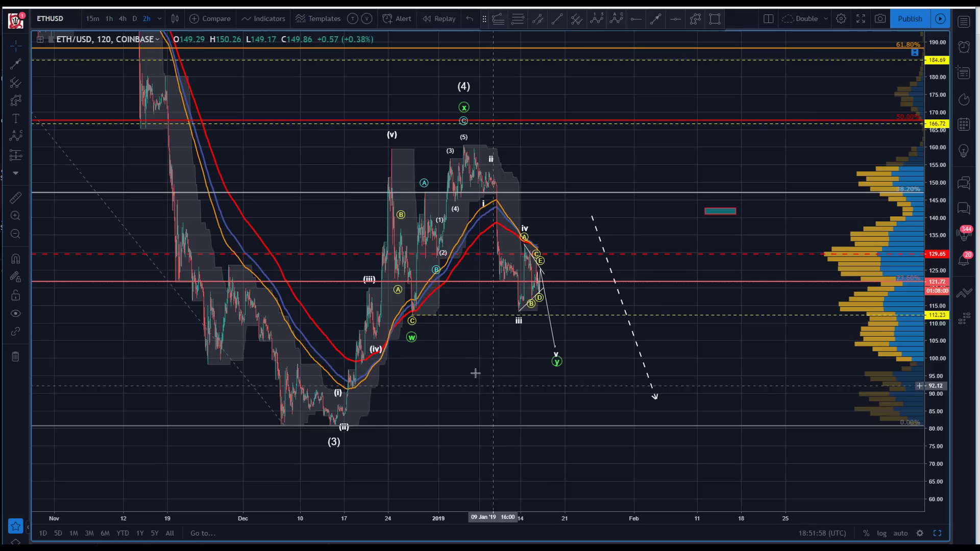
left_click_drag(592, 217, 557, 349)
left_click_drag(656, 399, 718, 55)
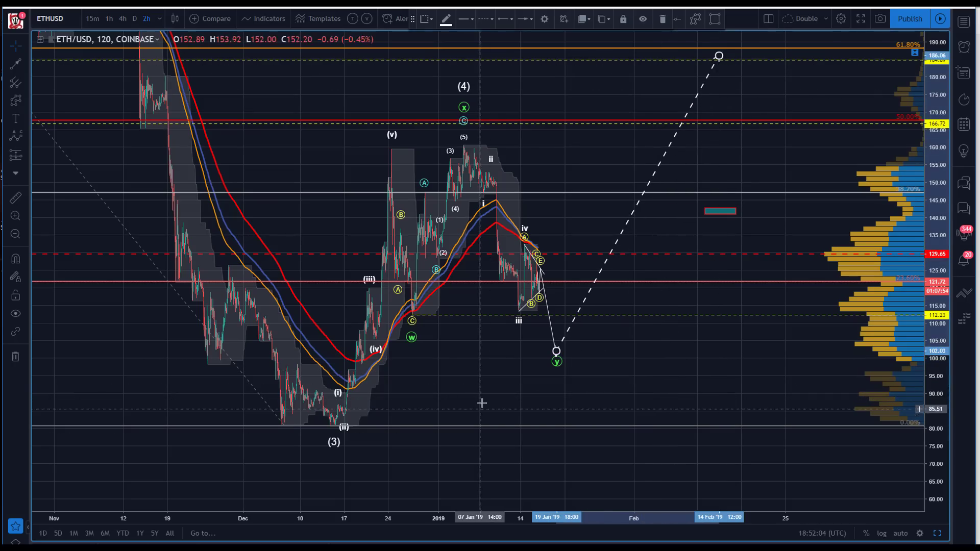
left_click(308, 218)
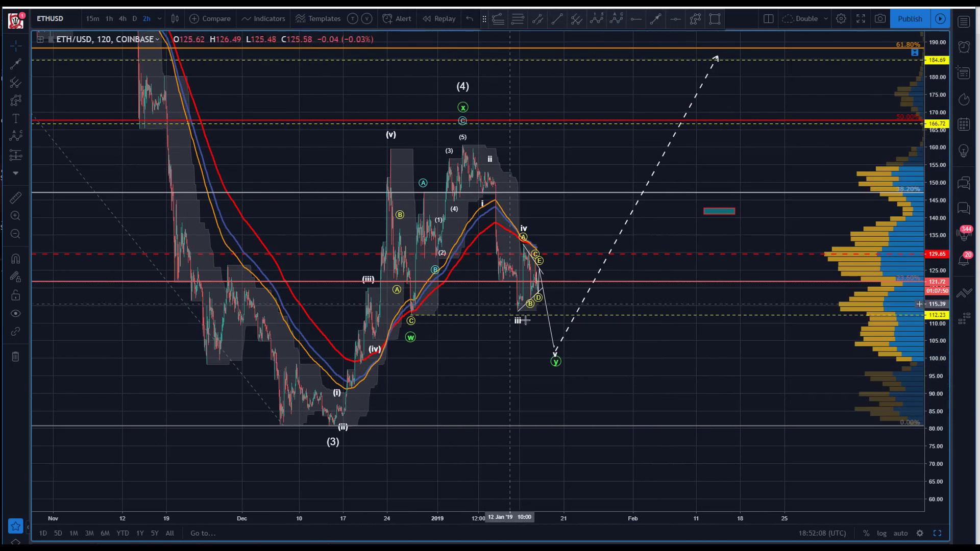
Step: Steepen the dashed rally arrow by moving its tip to 30 January at 185.74
left_click_drag(429, 384, 585, 405)
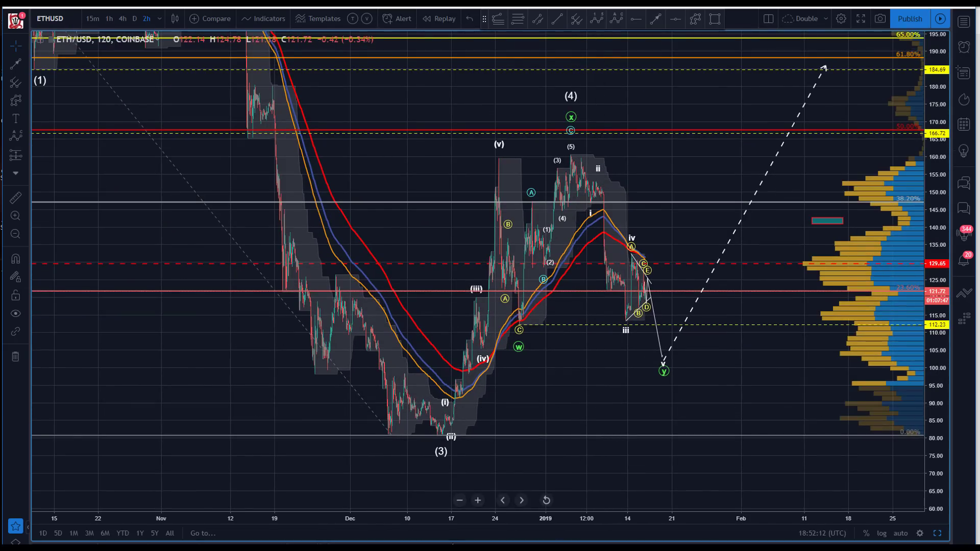
scroll(449, 517, "up", 5)
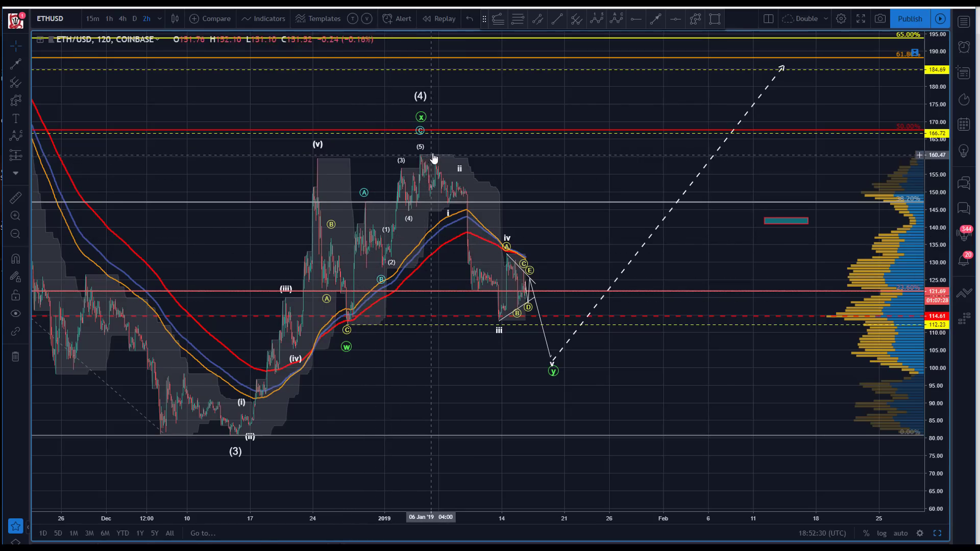
left_click_drag(329, 87, 394, 82)
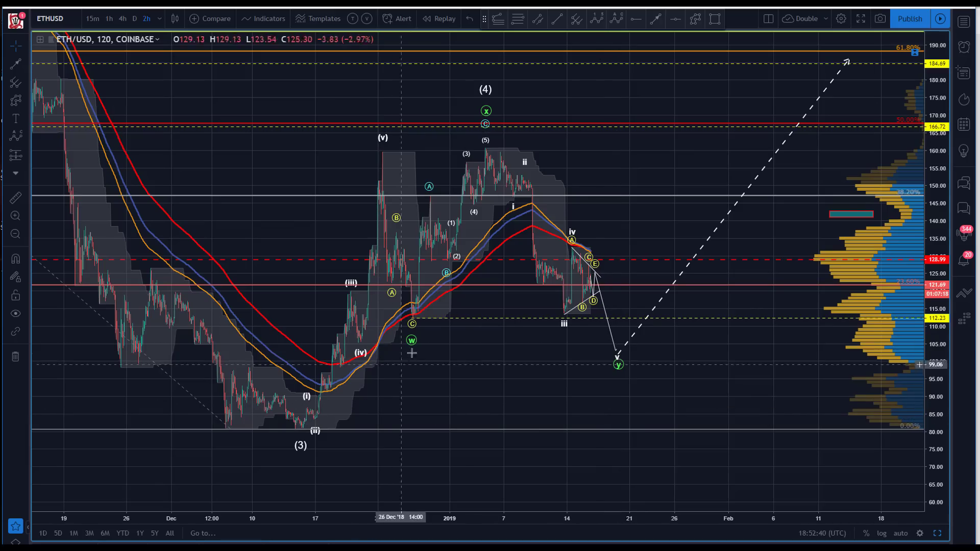
left_click_drag(519, 446, 409, 467)
mouse_move(739, 80)
left_mouse_down()
mouse_move(595, 84)
mouse_move(605, 80)
left_mouse_up()
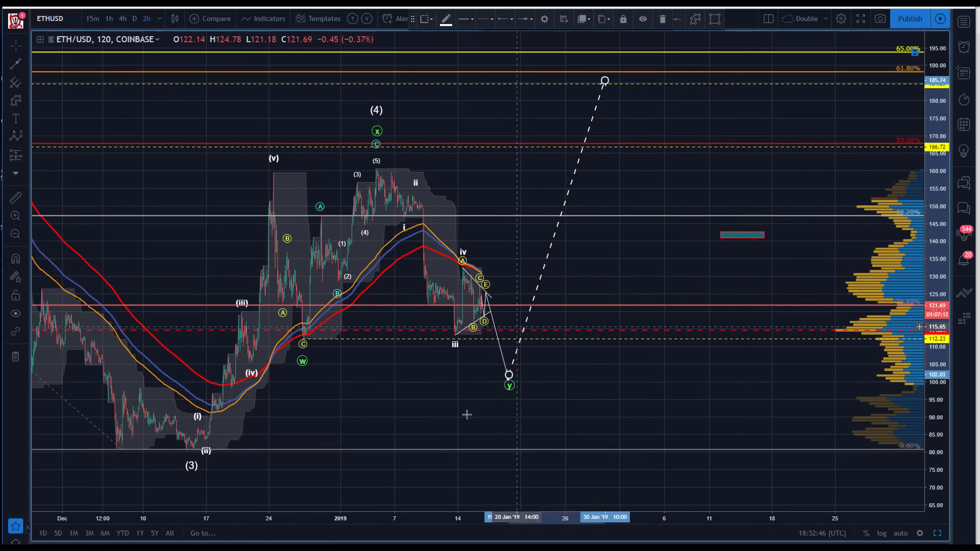
Step: Draw a polyline from the (3) low at about 81 to the (4) high near 162, down to y near 98 and up to 168.36
left_click(696, 19)
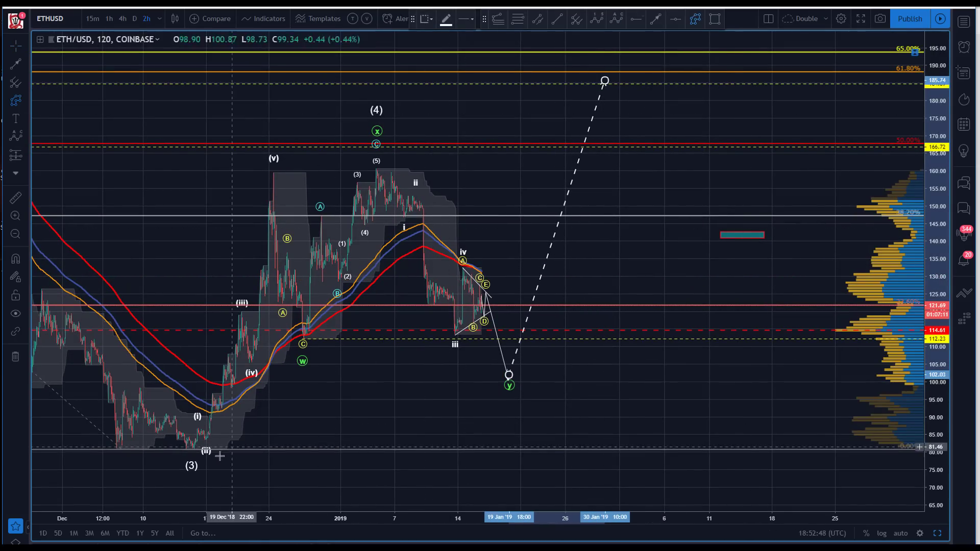
left_click(186, 448)
left_click(376, 163)
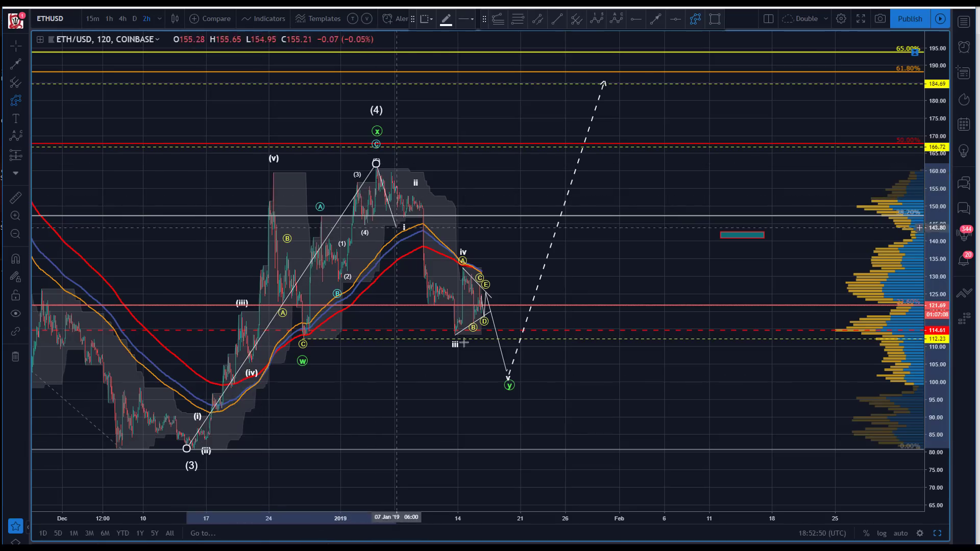
left_click(503, 389)
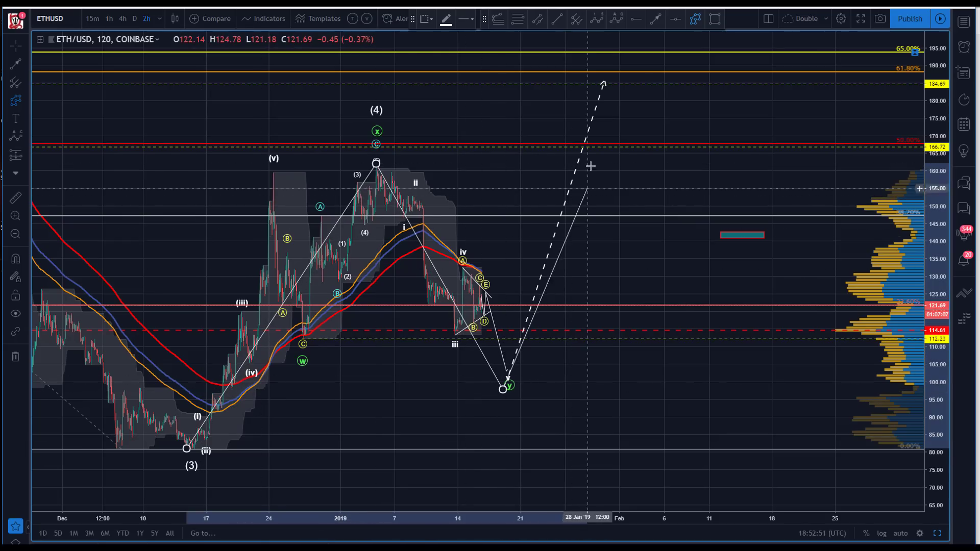
left_click(593, 140)
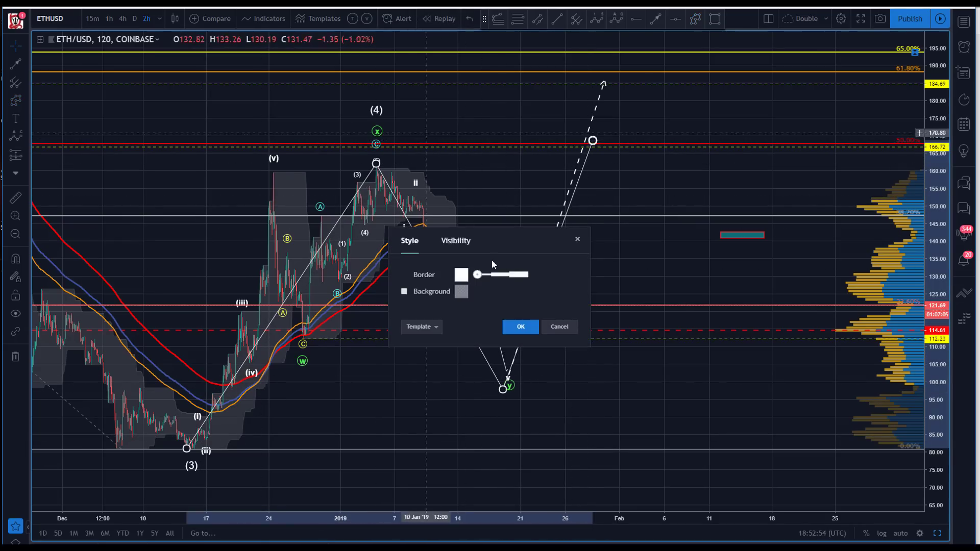
Step: Move the (4) label to the tip of the dashed rally arrow and seat the green y just below wave v
left_click(514, 327)
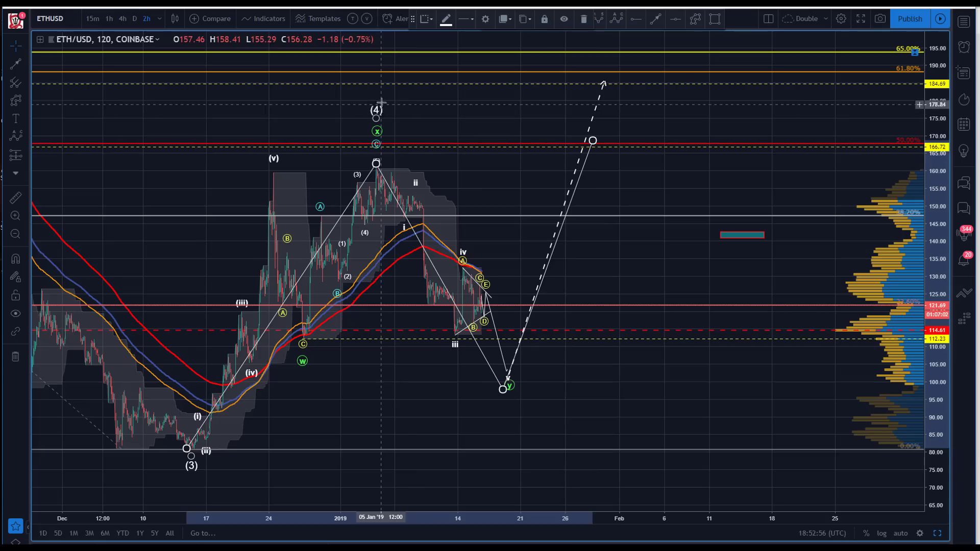
left_click_drag(377, 111, 603, 83)
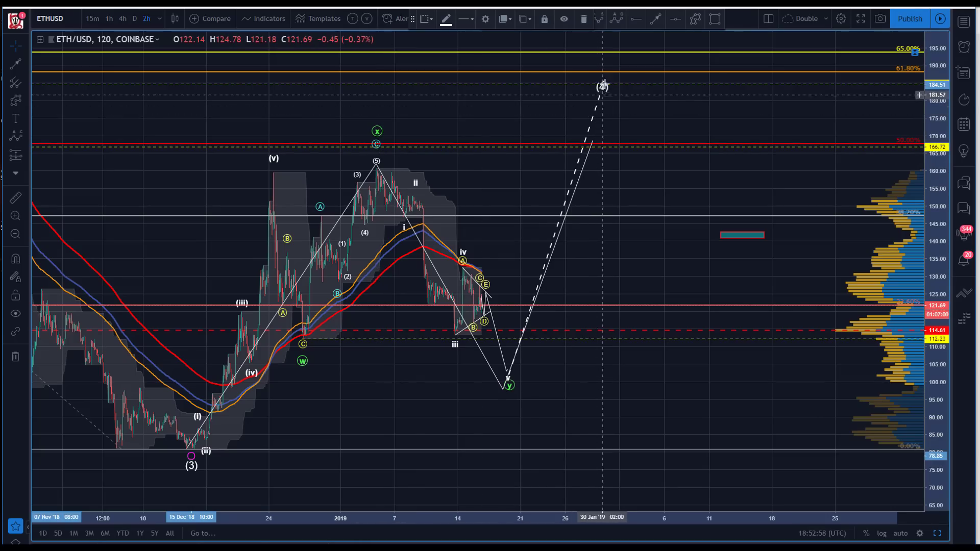
left_click(521, 101)
mouse_move(510, 389)
left_mouse_down()
mouse_move(515, 373)
mouse_move(507, 384)
left_mouse_up()
left_click(416, 413)
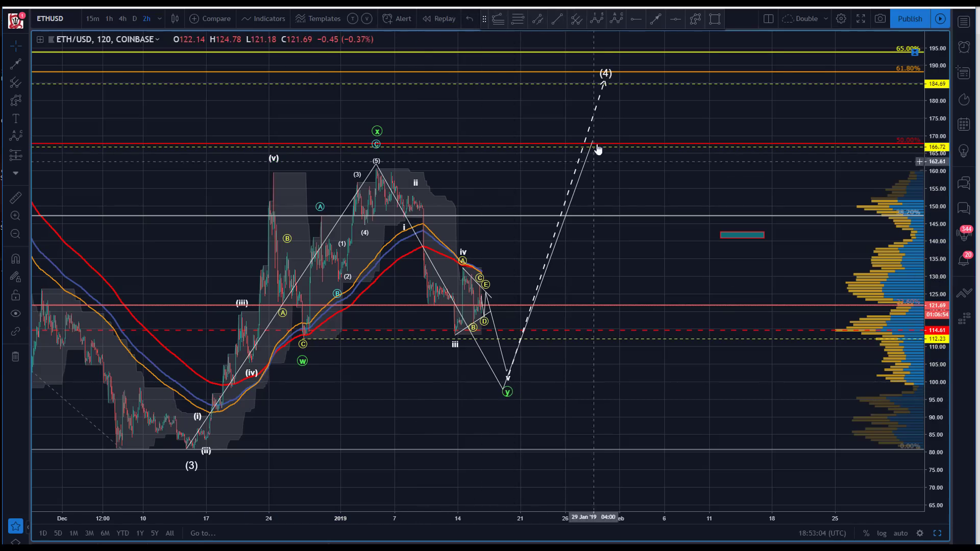
Step: Delete the dashed rally arrow and the white polyline running from (3) through (4) and y
left_click_drag(605, 82, 624, 101)
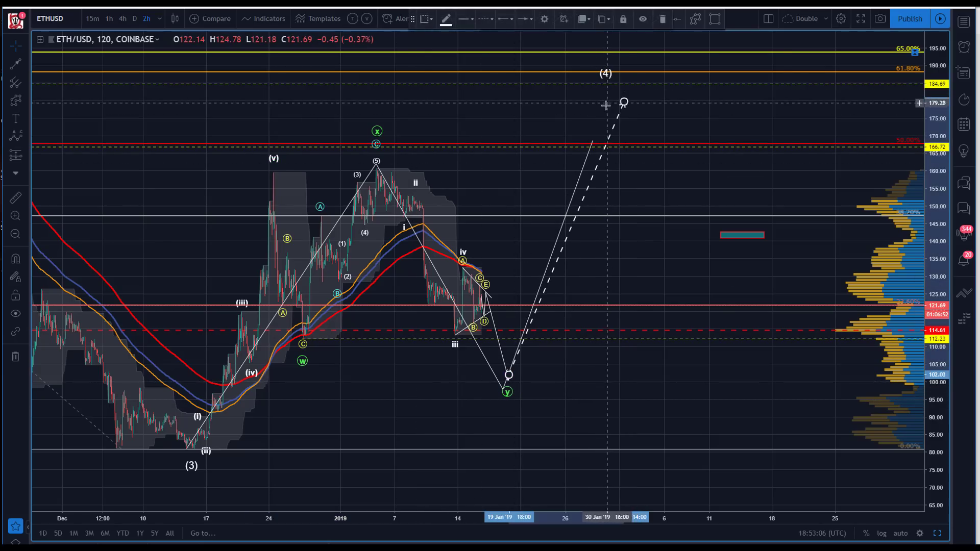
key("Delete")
left_click(591, 139)
key("Delete")
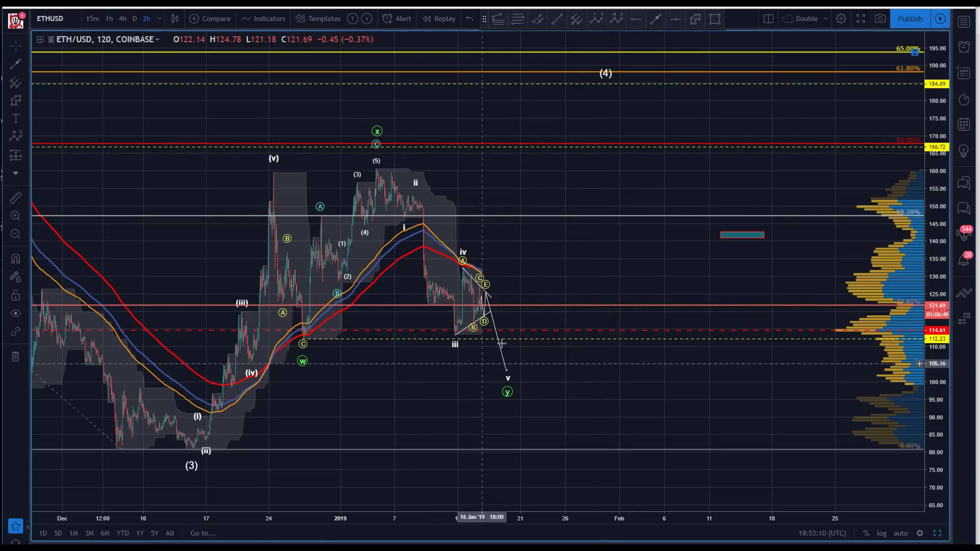
Step: Draw a polyline from the (v) high near 159 to the w low near 112, up to the x high near 161 and down to v near 101
left_click_drag(372, 406, 388, 403)
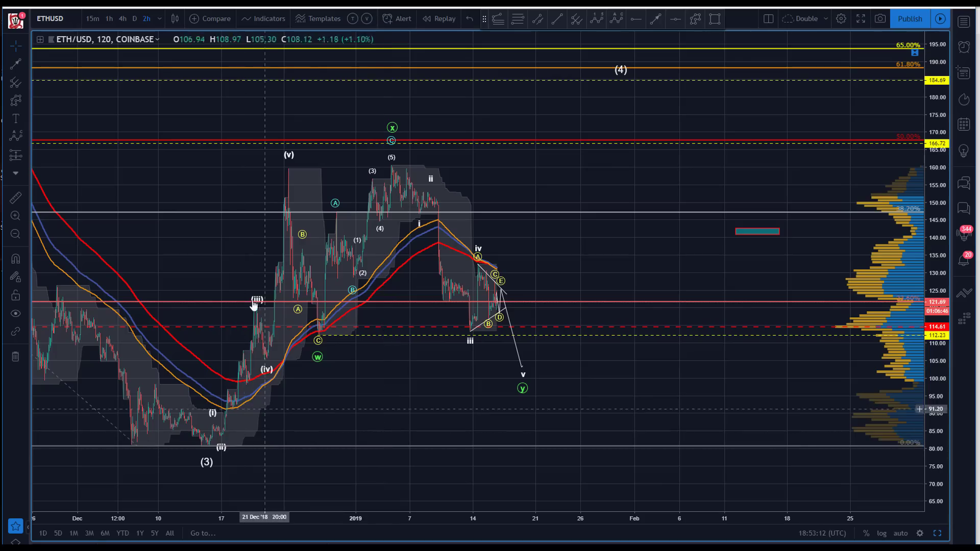
left_click(696, 20)
left_click(287, 169)
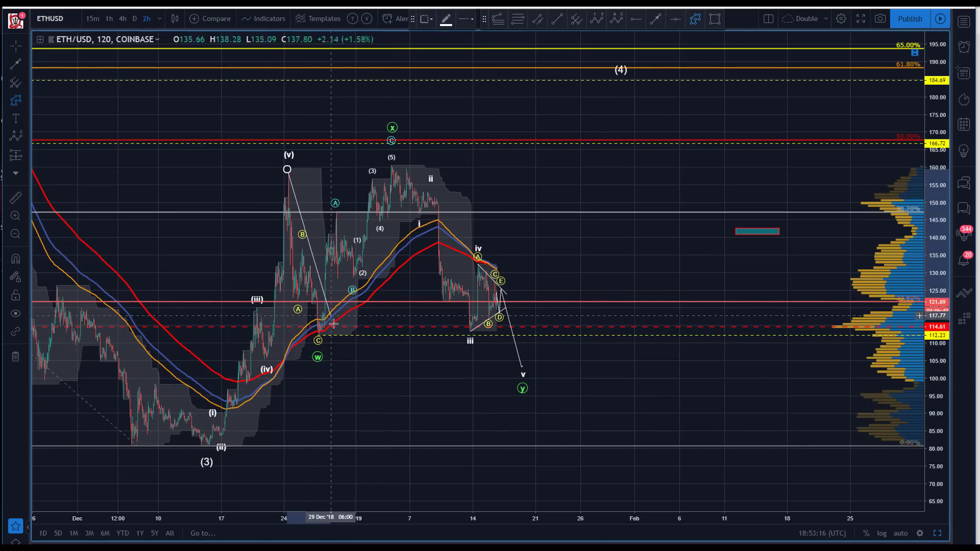
left_click(318, 336)
left_click(389, 162)
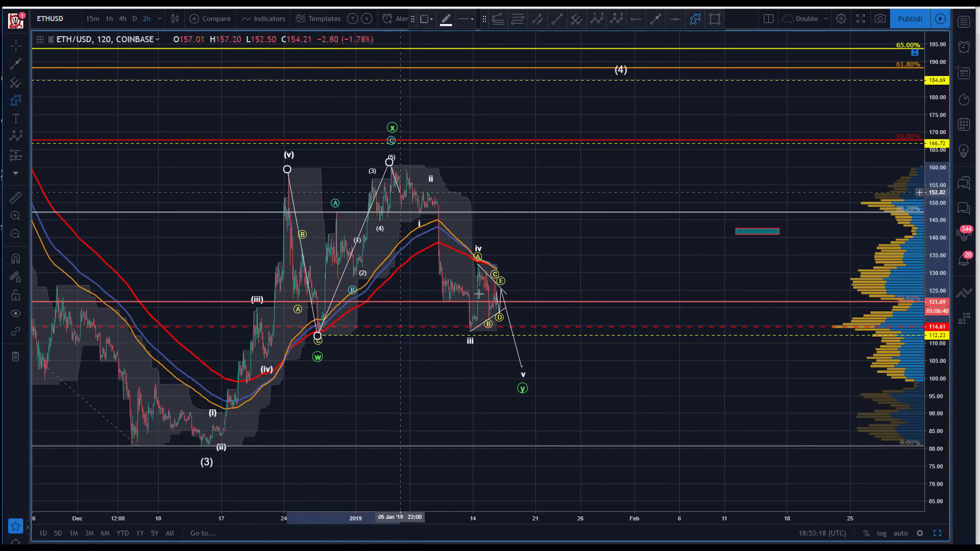
double_click(520, 373)
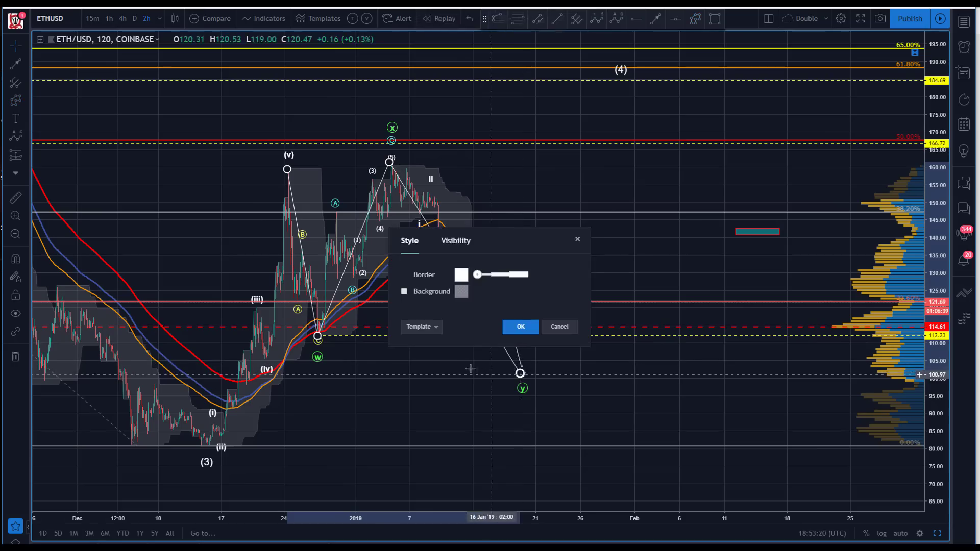
left_click(520, 327)
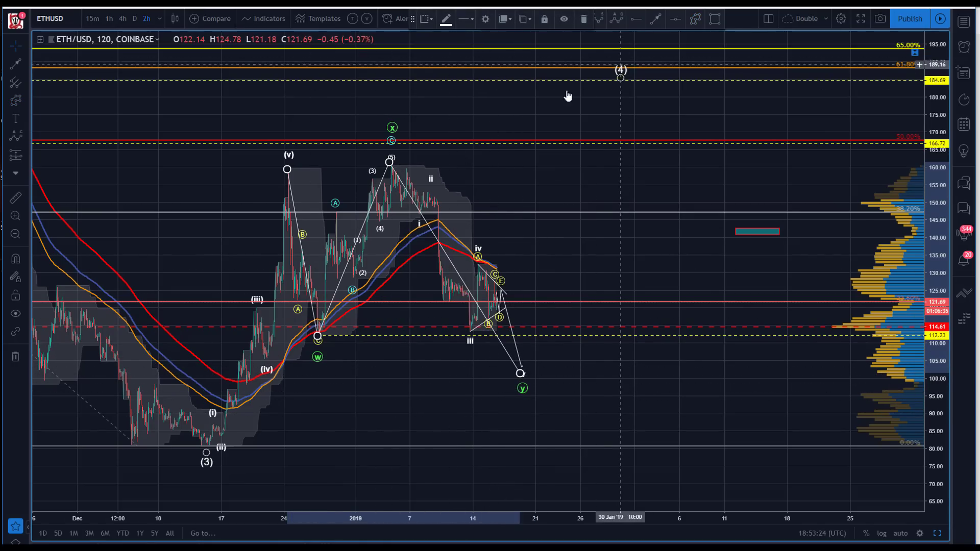
Step: Move the (4) label directly above the green x near 4 January, at about 175
left_click_drag(622, 70, 392, 110)
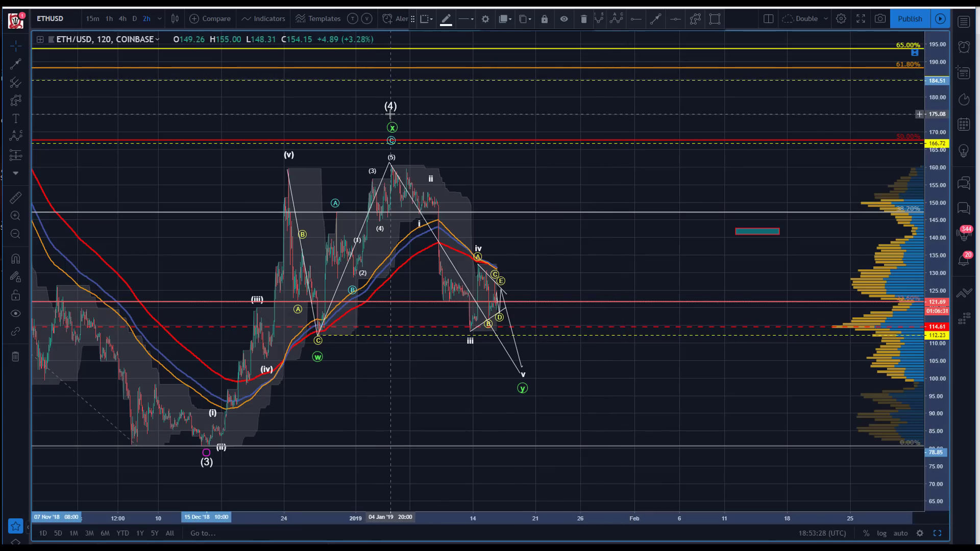
left_click(436, 405)
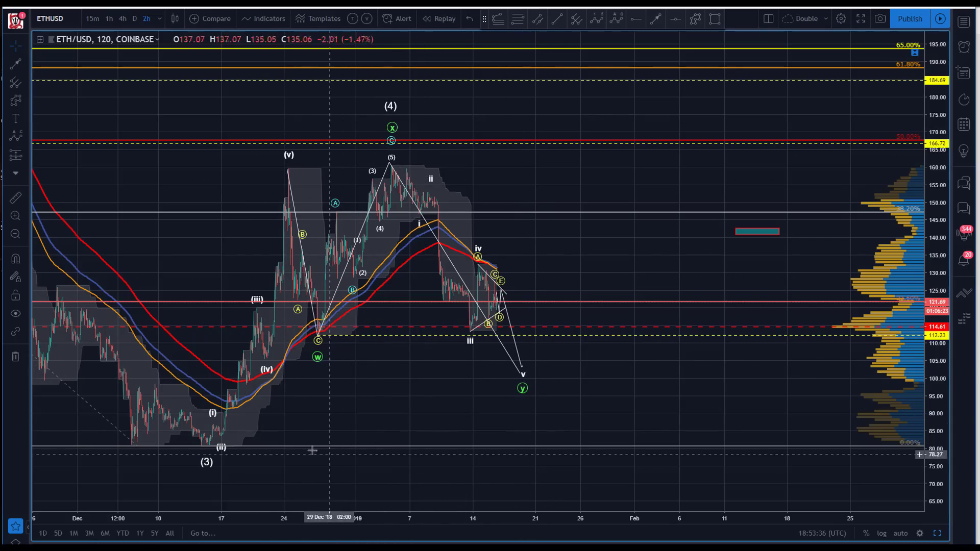
left_click_drag(338, 406, 522, 391)
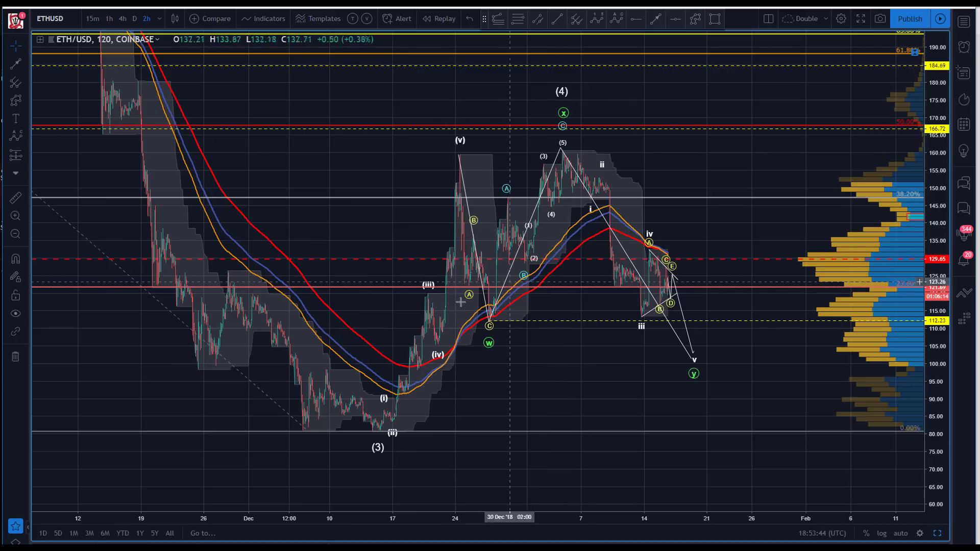
left_click_drag(539, 356, 435, 372)
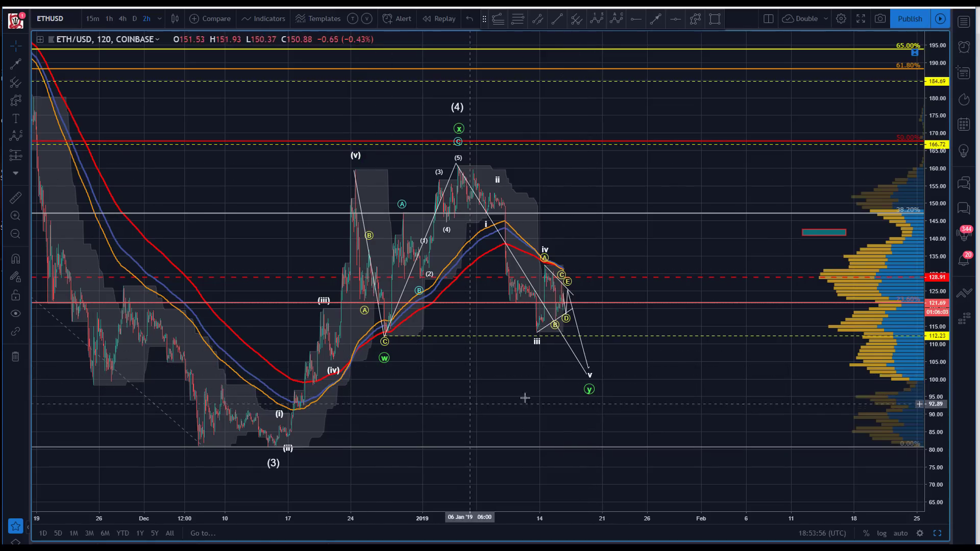
left_click_drag(510, 401, 532, 398)
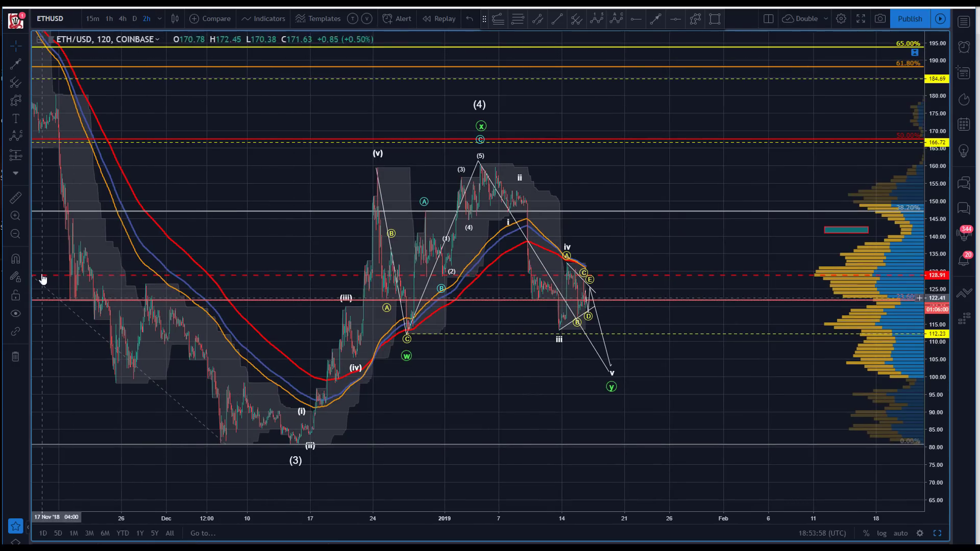
Step: Reposition (3) at the late-November low near 101.38, (4) at the 29 November high at 131.44 and (5) beneath the mid-December low
left_click(15, 234)
left_click_drag(219, 235, 193, 309)
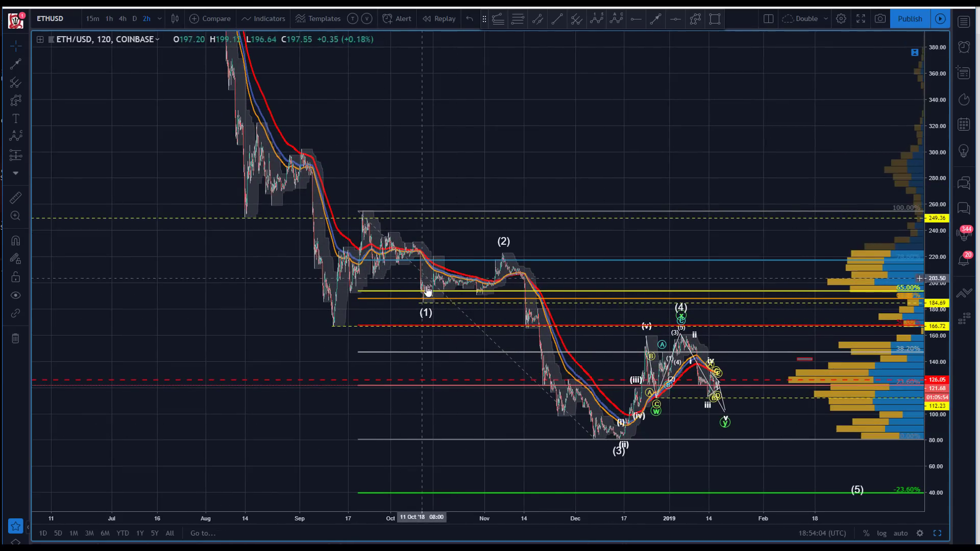
mouse_move(618, 452)
left_mouse_down()
mouse_move(557, 444)
mouse_move(559, 412)
left_mouse_up()
left_click_drag(681, 316, 569, 372)
left_click_drag(857, 480, 623, 450)
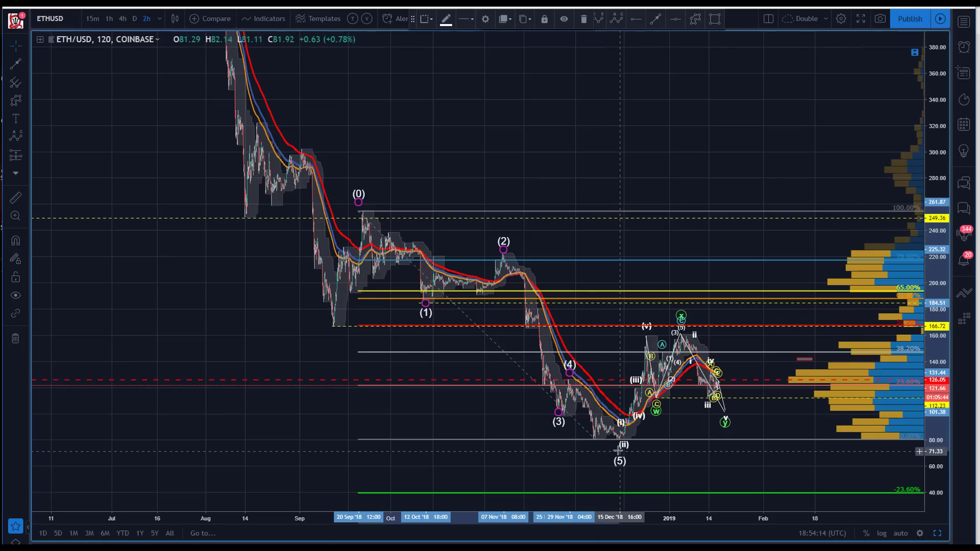
left_click(513, 437)
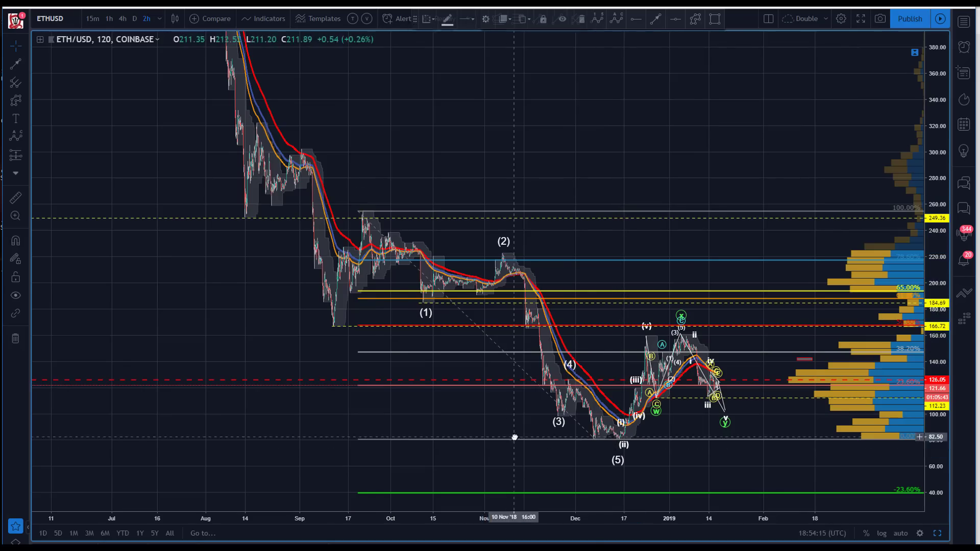
Step: Delete the Fibonacci retracement spanning the September high to the December low
left_click(597, 440)
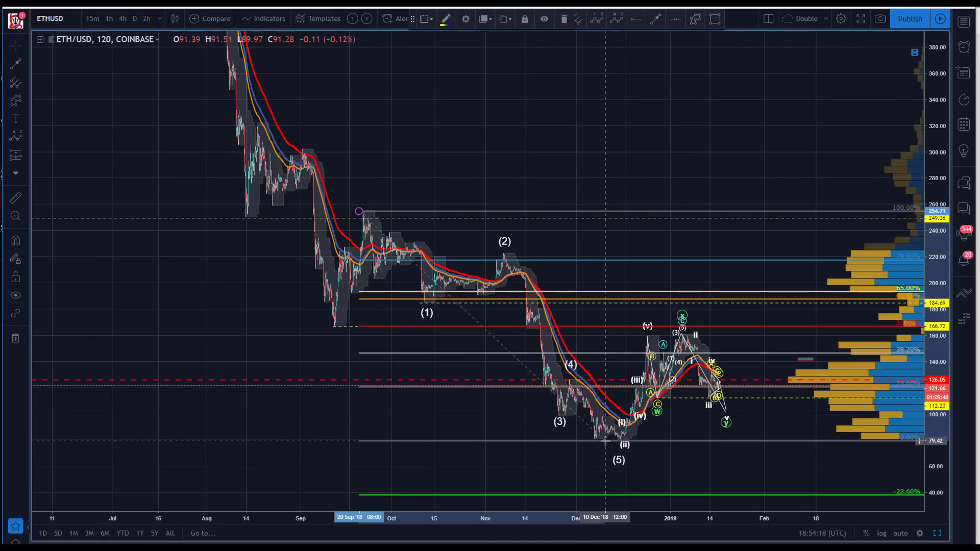
left_click_drag(412, 116, 355, 88)
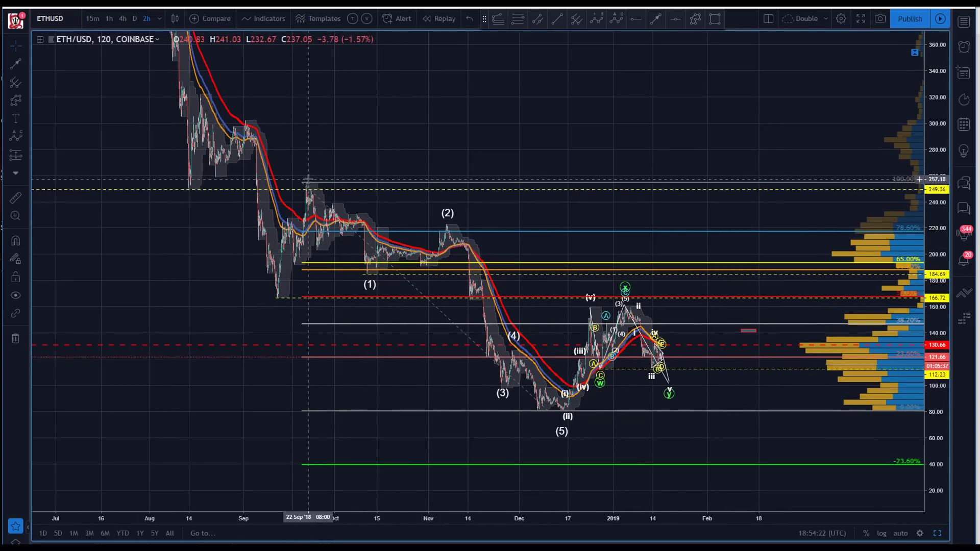
left_click_drag(302, 182, 324, 160)
key("Delete")
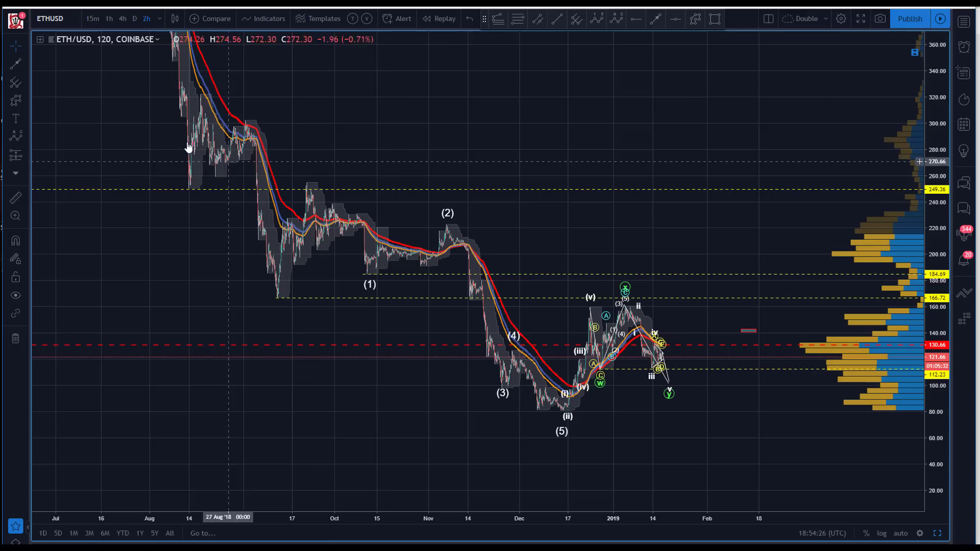
Step: Switch the chart to the 1-hour interval and draw a Fibonacci retracement from the (2) high at 222.52 to the (3) low at 98.82
left_click(109, 18)
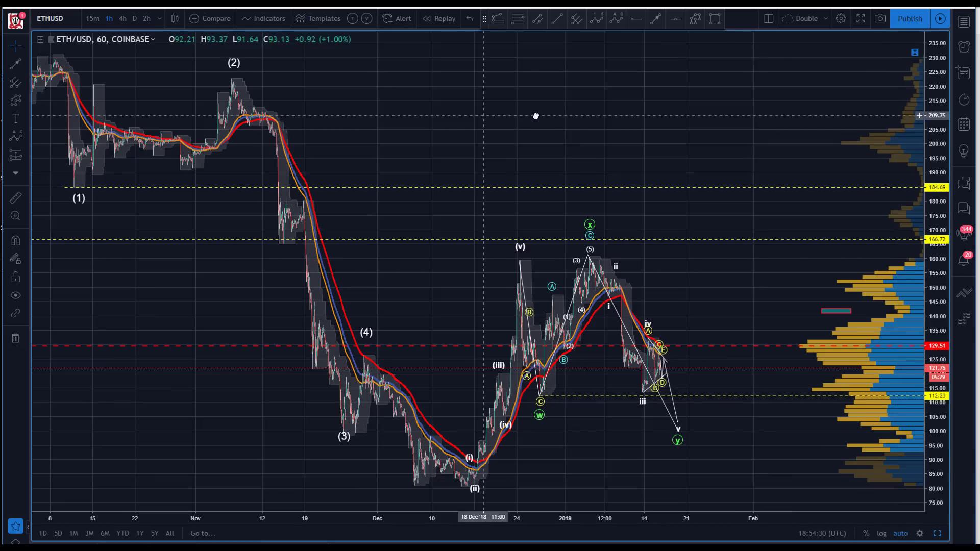
left_click_drag(534, 114, 605, 123)
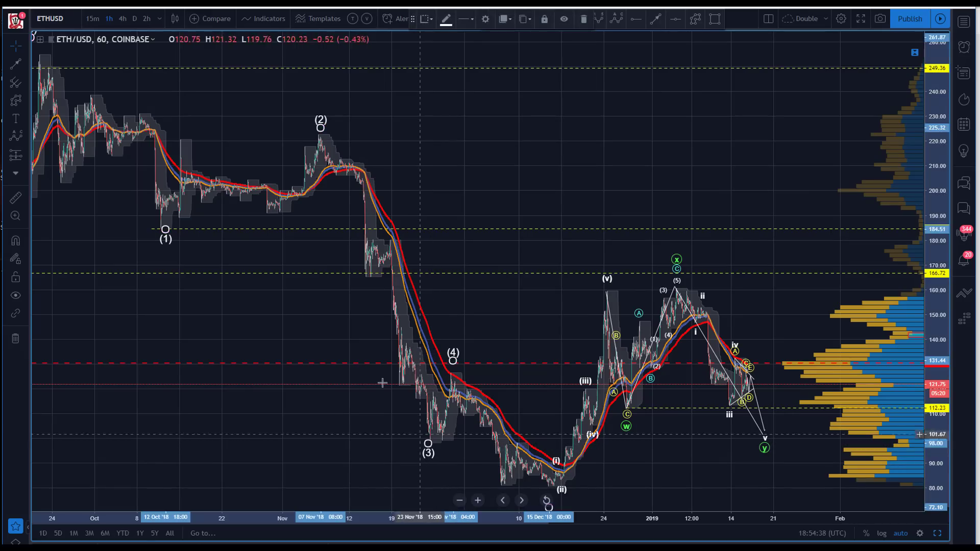
key("alt+f")
left_click(319, 134)
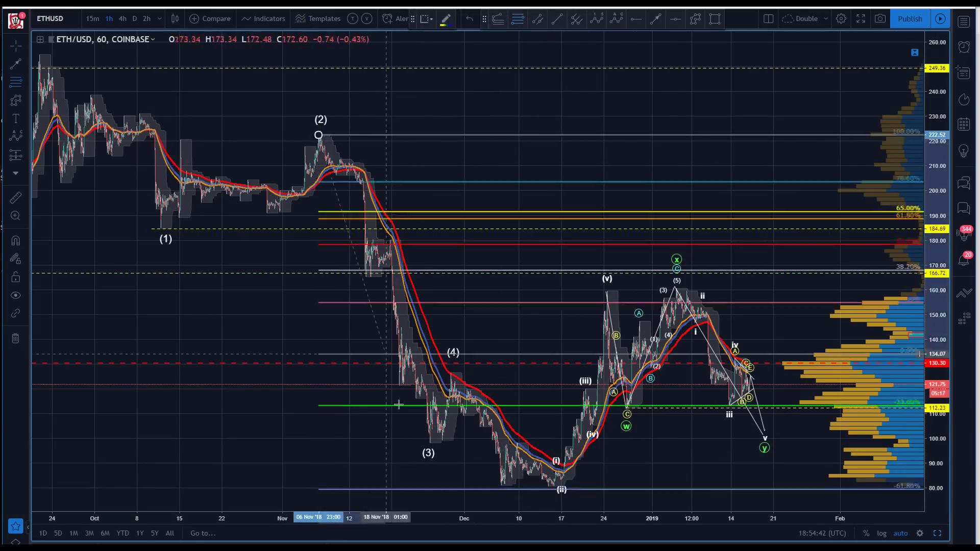
left_click(406, 441)
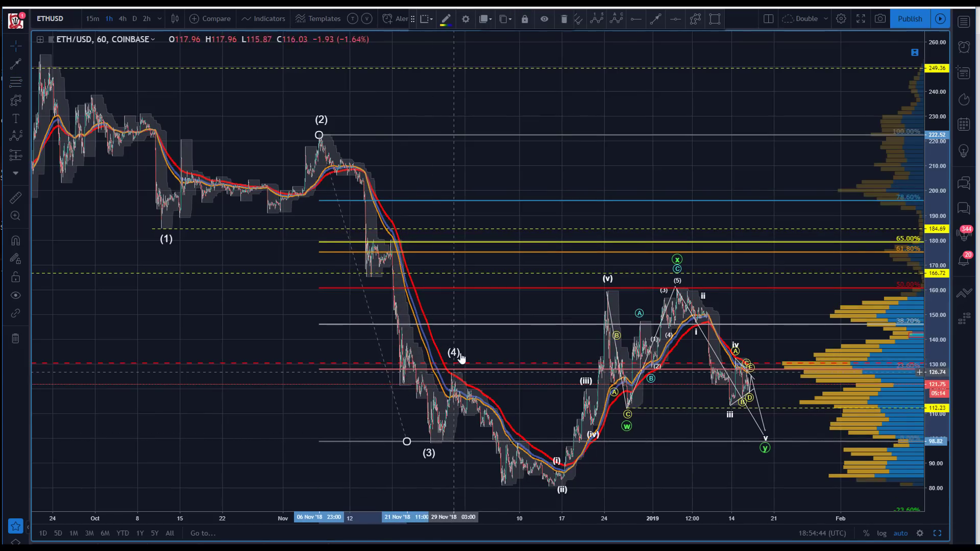
Step: Seat the (4) label at 130.00 above the 28 November high and the (5) label at 80.30 beneath the 15 December low
left_click_drag(453, 356, 444, 363)
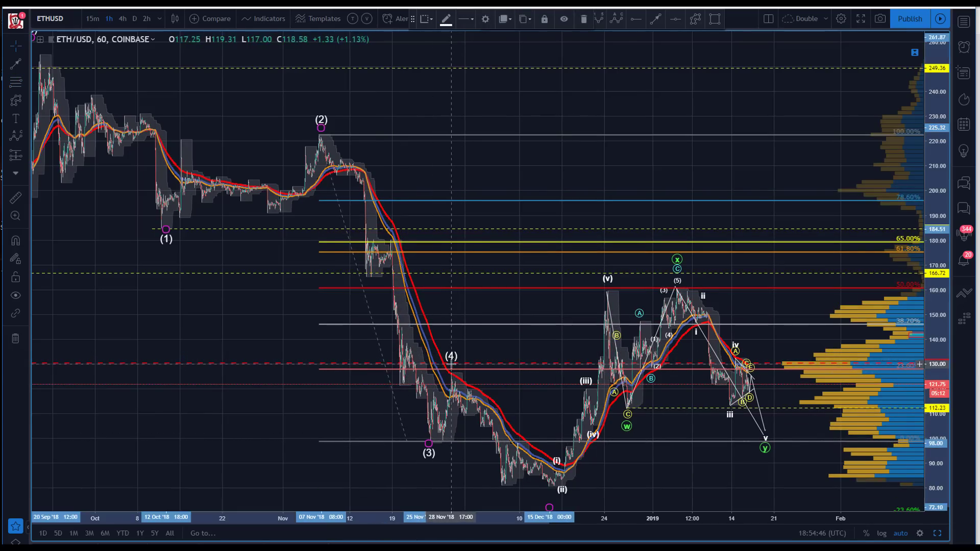
left_click(349, 339)
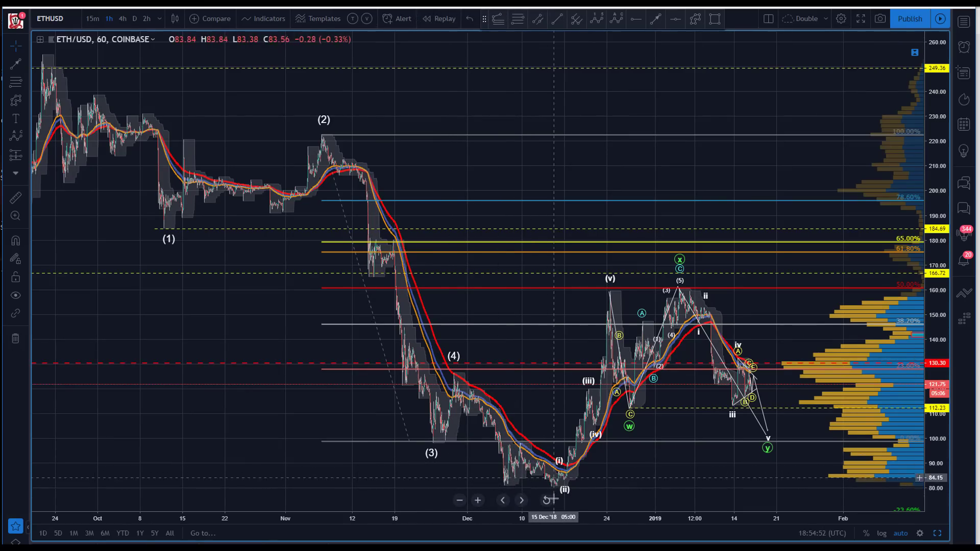
left_click_drag(513, 473, 473, 473)
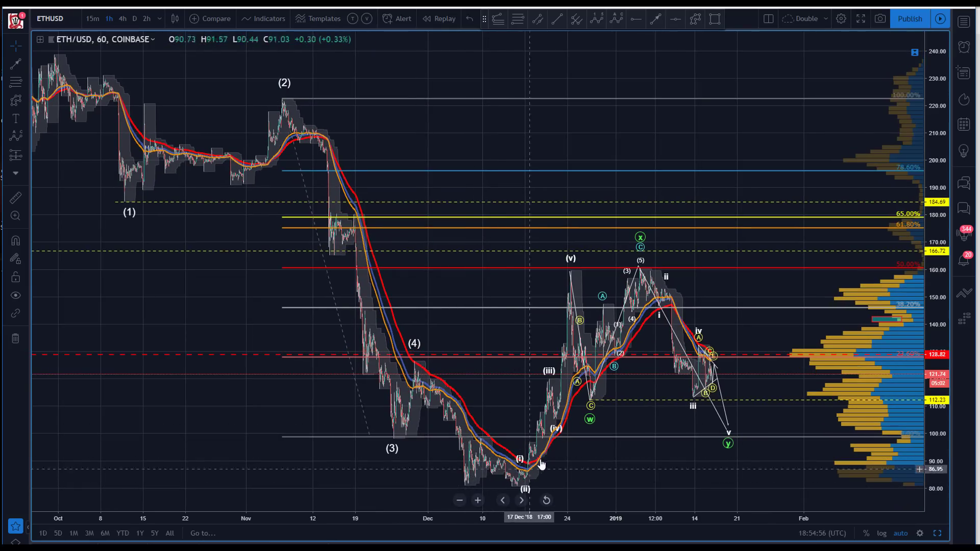
left_click_drag(935, 277, 936, 288)
left_click_drag(512, 112, 473, 54)
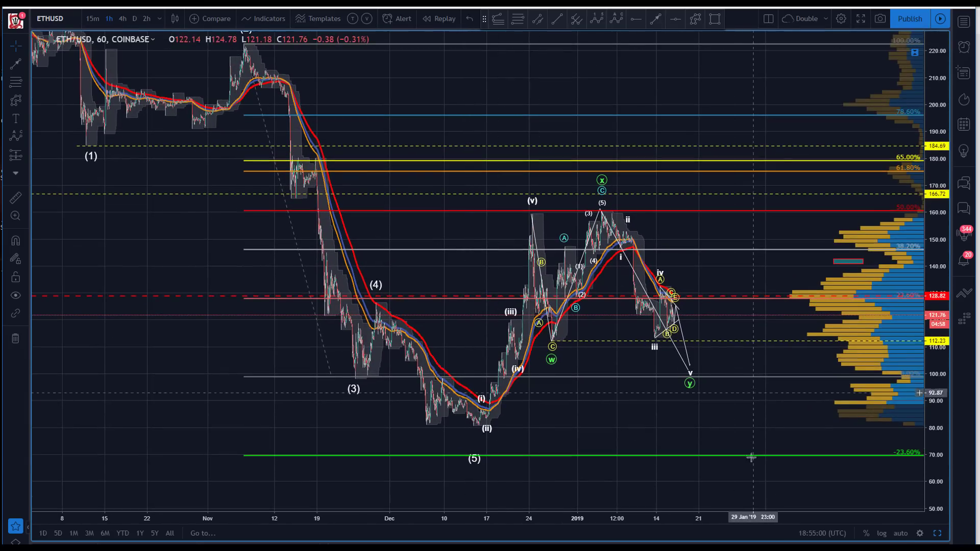
mouse_move(474, 461)
left_mouse_down()
mouse_move(472, 430)
mouse_move(423, 427)
mouse_move(473, 427)
left_mouse_up()
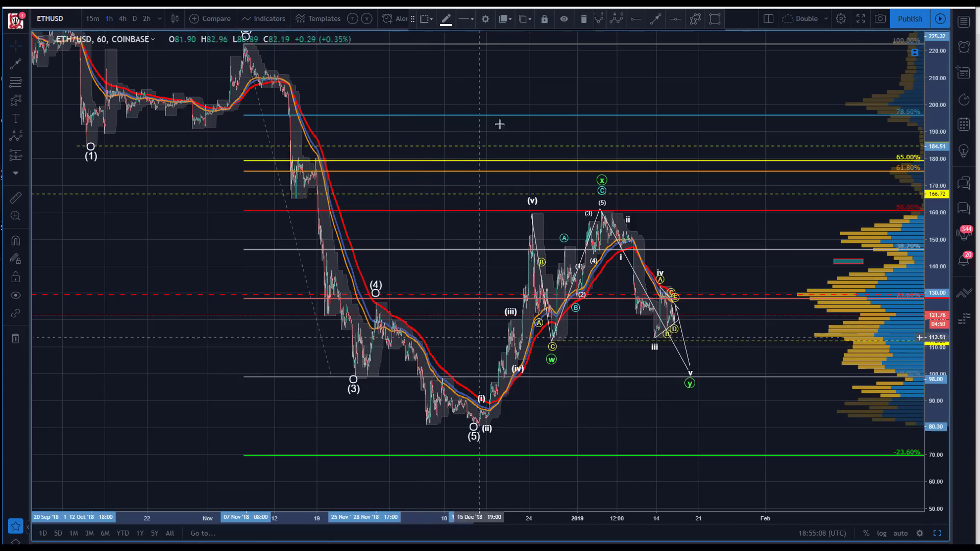
Step: Set the (1) to (5) impulse wave's degree to Minuette and its color to bright green
left_click(483, 21)
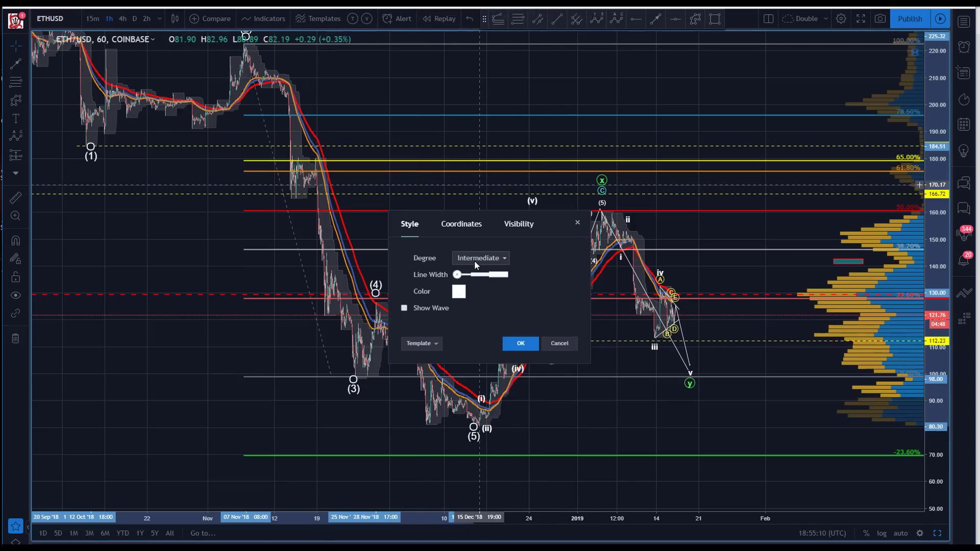
left_click(476, 259)
left_click(475, 431)
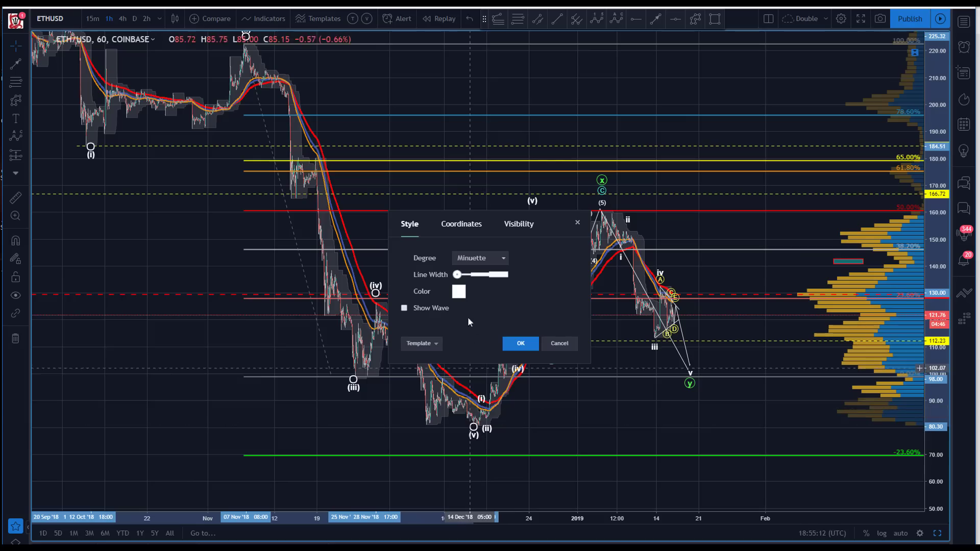
left_click(459, 292)
left_click(495, 319)
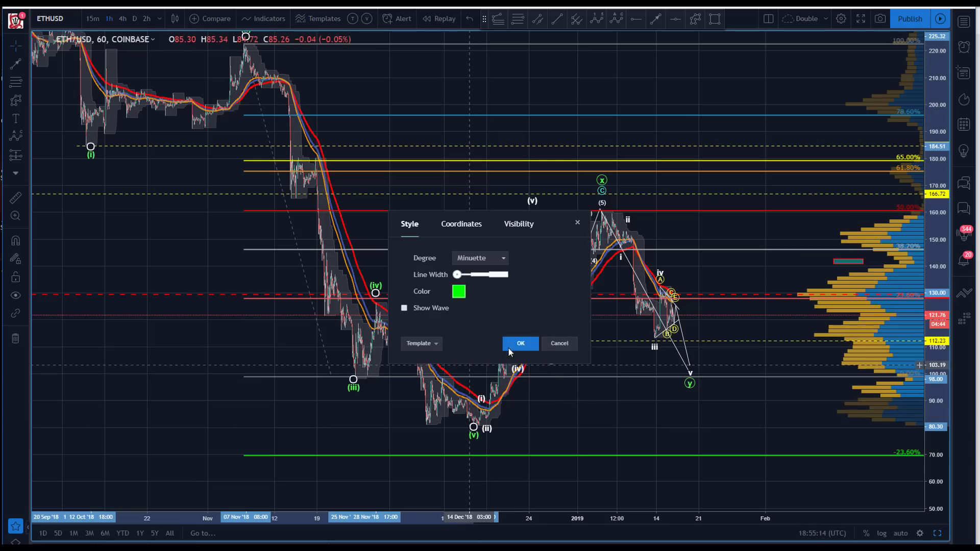
left_click(519, 344)
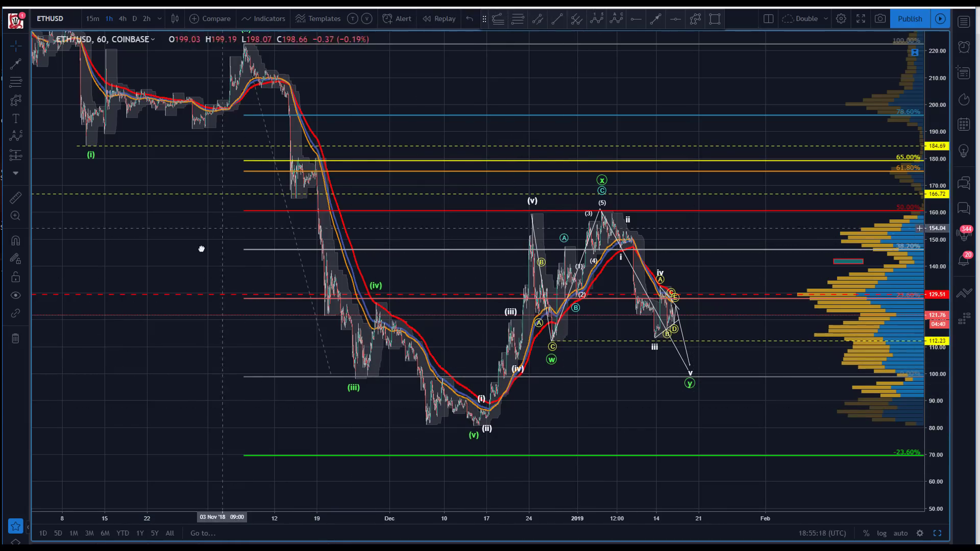
left_click_drag(214, 237, 170, 259)
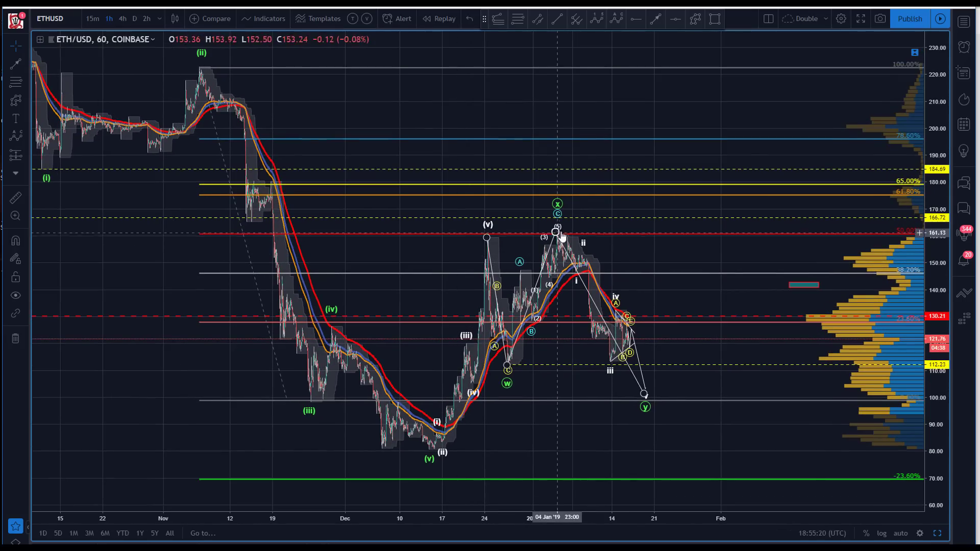
Step: Move the Fibonacci retracement's lower anchor from the (iii) low down to the level of the (v) low
mouse_move(287, 400)
left_mouse_down()
mouse_move(327, 433)
mouse_move(371, 449)
left_mouse_up()
left_click(165, 269)
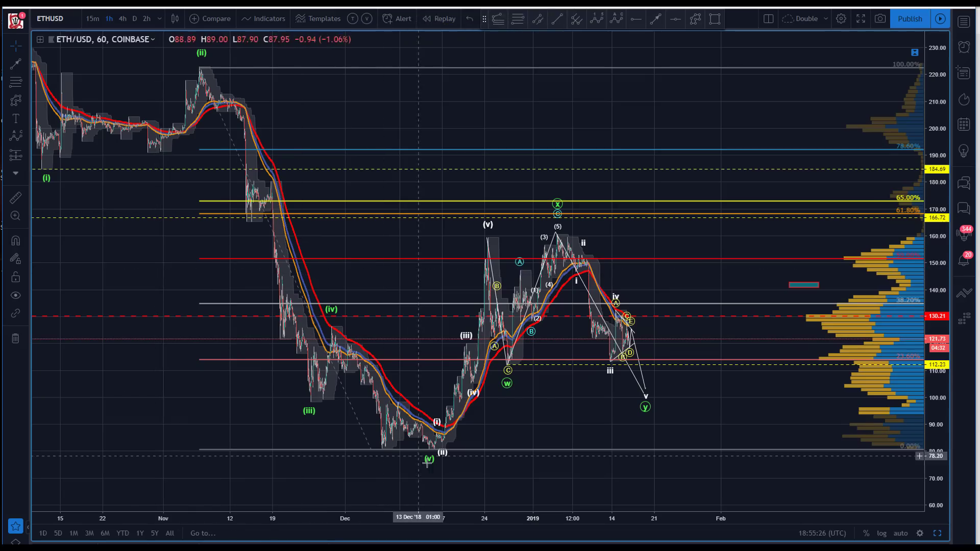
left_click(442, 451)
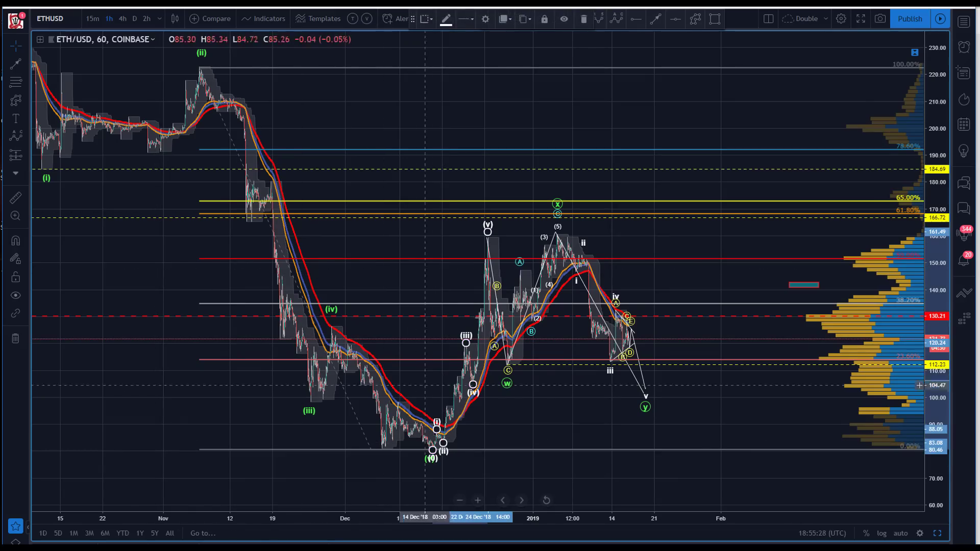
left_click(409, 97)
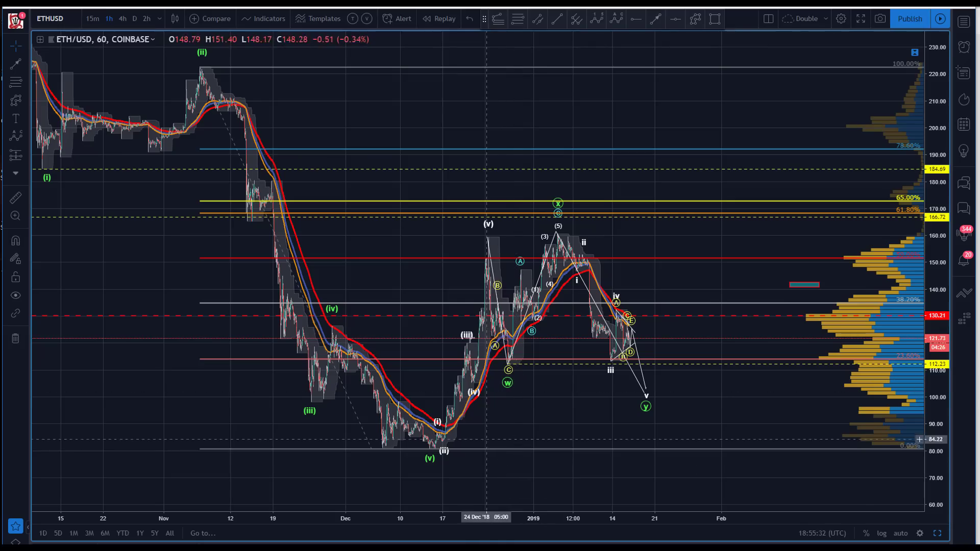
Step: Place an impulse wave from the 15 December low with (i) at 179.53, (ii) at 88.35, (iii) at 227.57, (iv) at 206.74 and (v) at 230.19
left_click(597, 20)
left_click(432, 449)
left_click(480, 185)
left_click(648, 429)
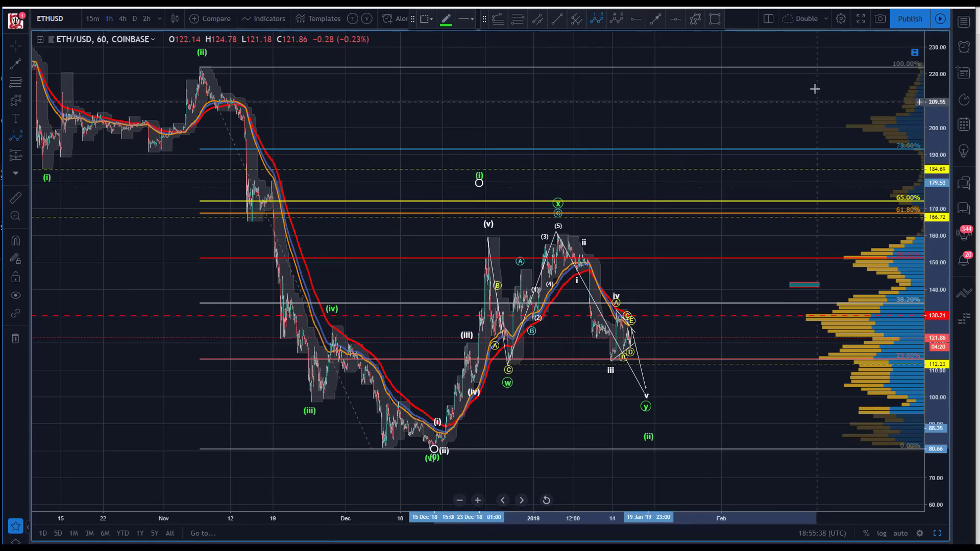
left_click(782, 53)
left_click(826, 110)
left_click(864, 47)
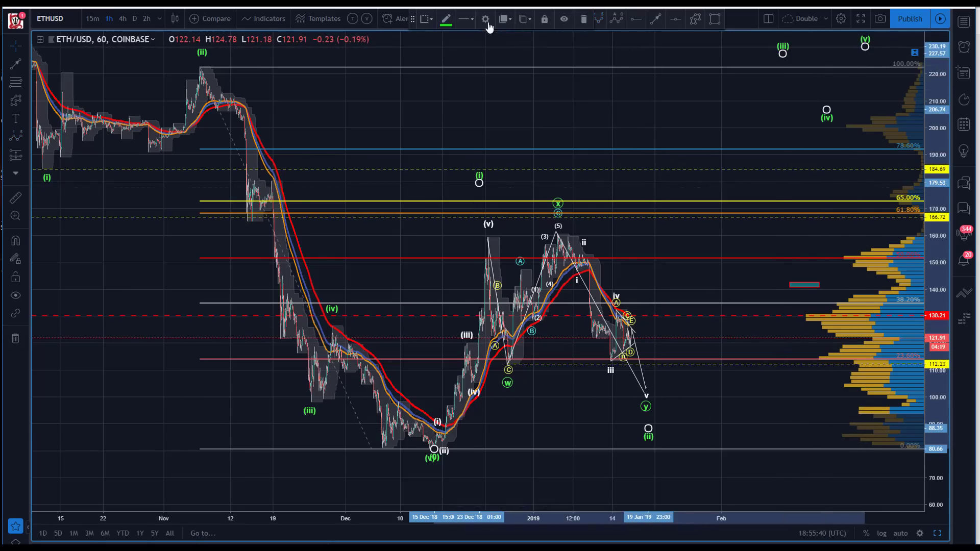
Step: Color the new impulse wave cyan and seat its (i) label above the white (v) at the 24 December high
left_click(447, 20)
left_click(494, 49)
left_click(477, 173)
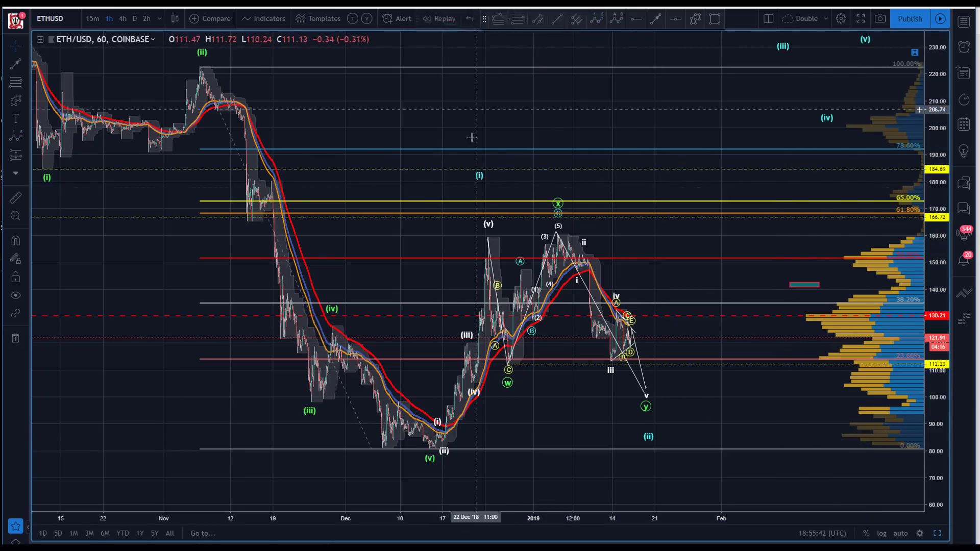
left_click_drag(479, 183, 488, 209)
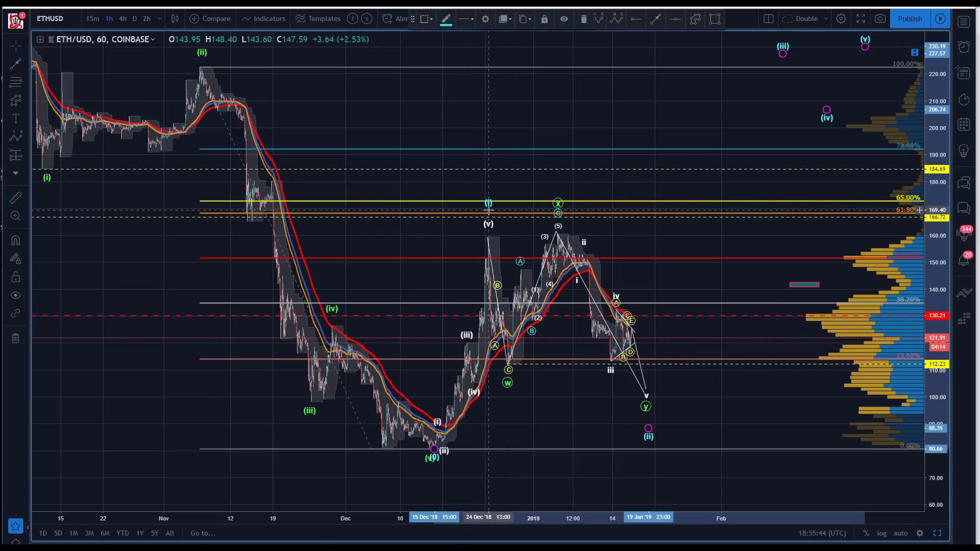
left_click(463, 125)
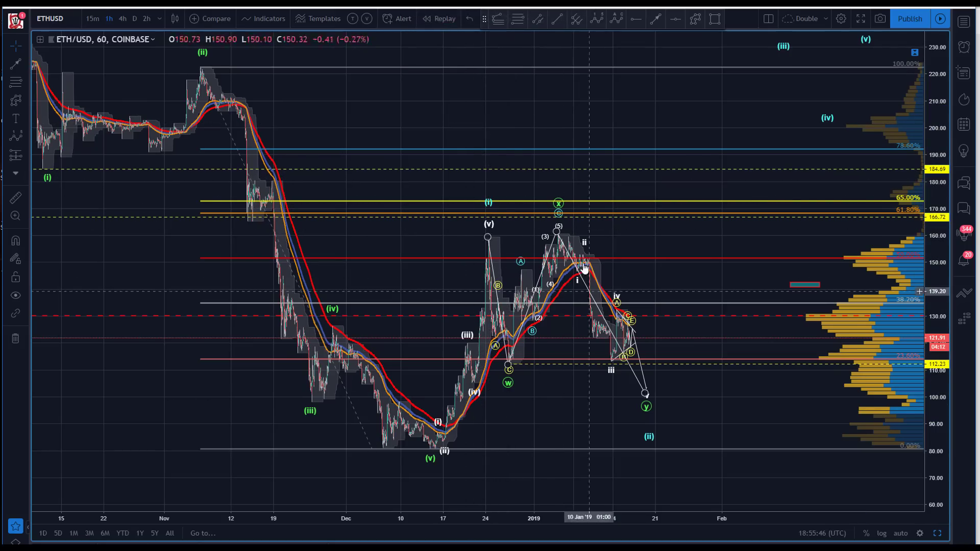
Step: Draw a zigzag path from the 9 December high through the 11 December low and 12 December high to the (v) low near 80.69
left_click_drag(463, 524, 396, 517)
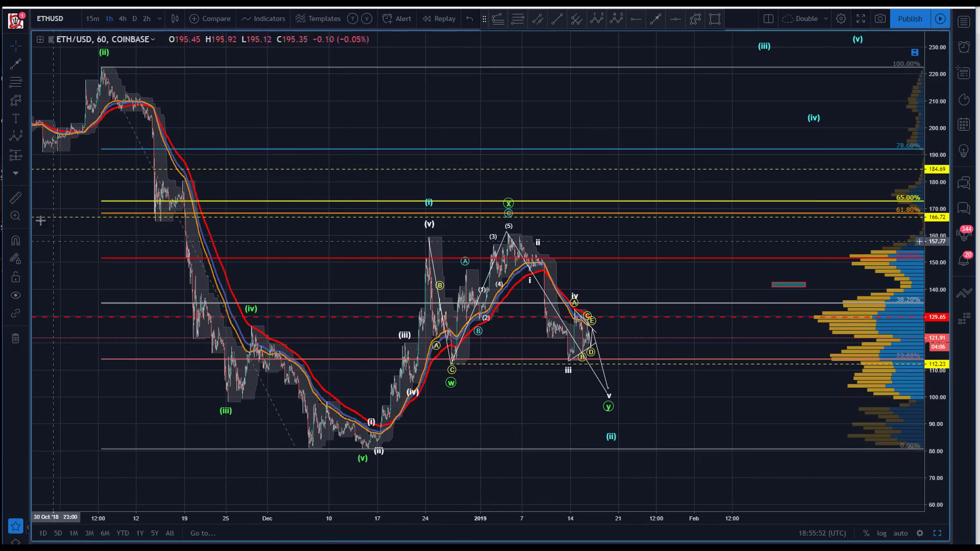
left_click_drag(201, 328, 461, 488)
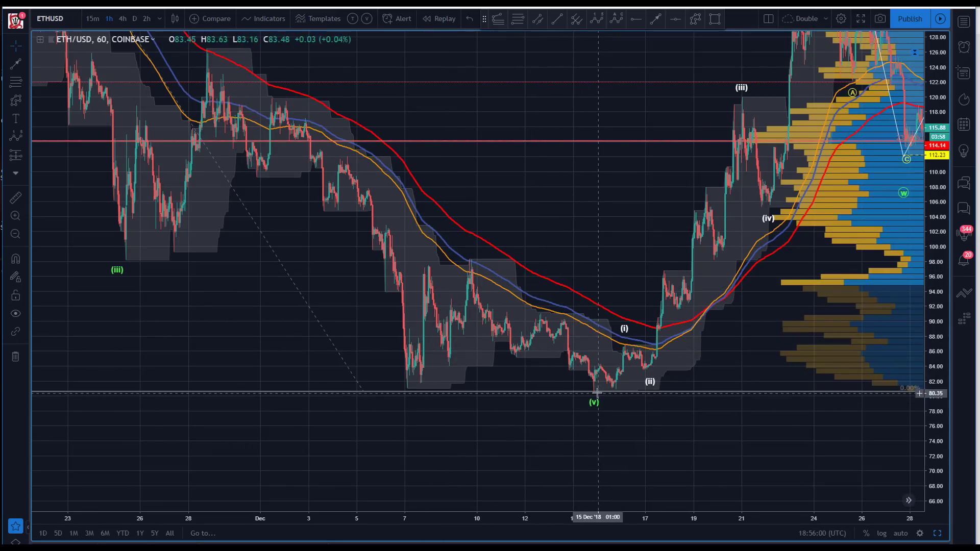
left_click(695, 20)
left_click(472, 258)
left_click(517, 354)
left_click(543, 313)
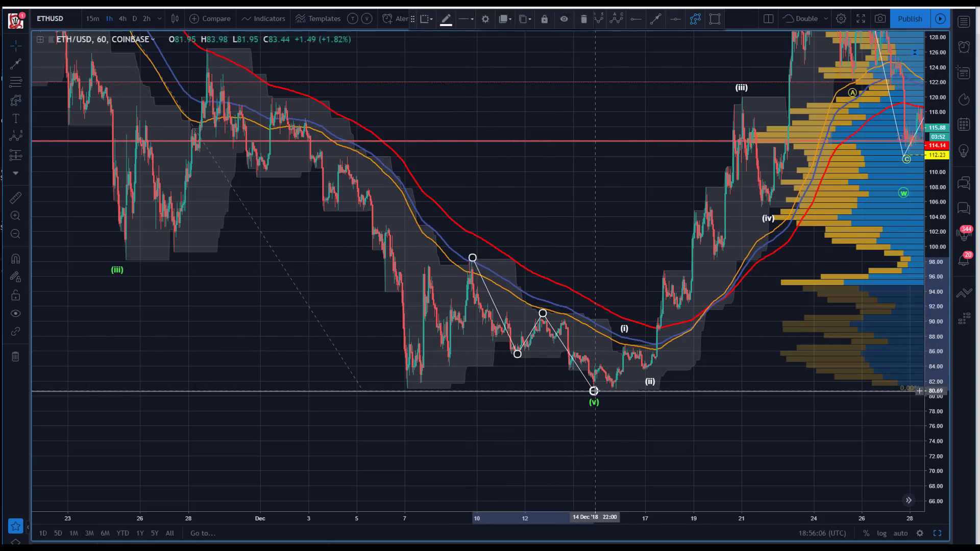
double_click(593, 391)
left_click(521, 326)
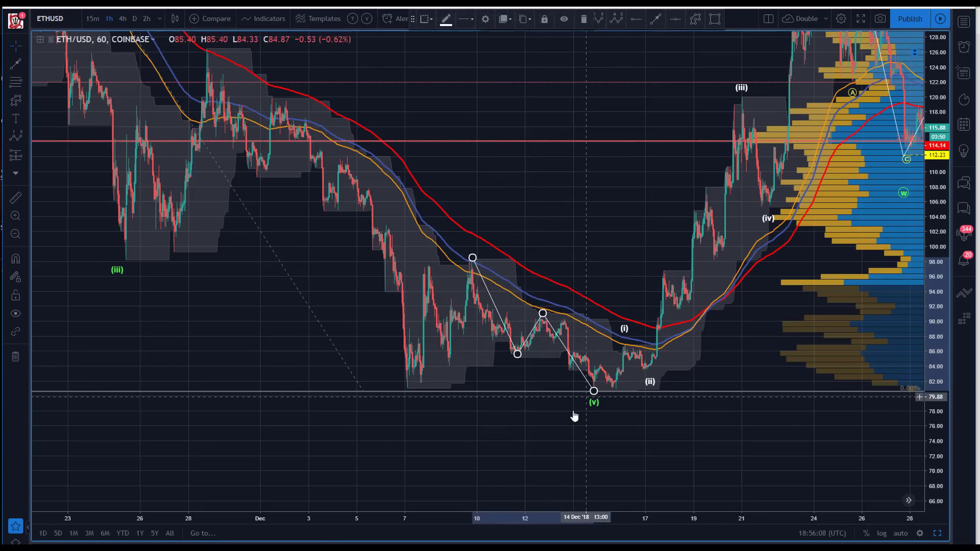
left_click(531, 393)
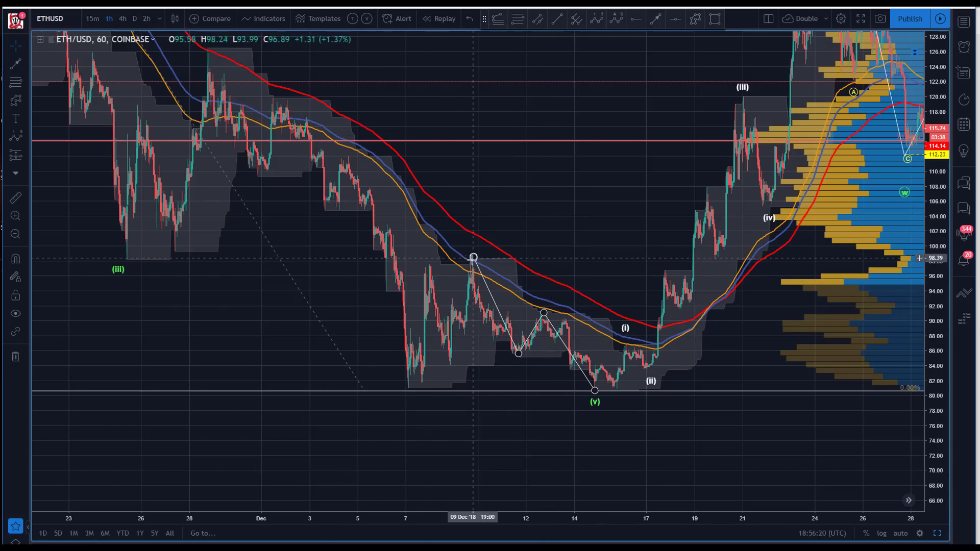
Step: Label the decline from the 28 November high as an impulse wave: (i) at 107.64, (ii) at 121.55, (iii) at 80.02, (iv) at 99.53, (v) at 77.59
left_click(596, 19)
left_click(207, 52)
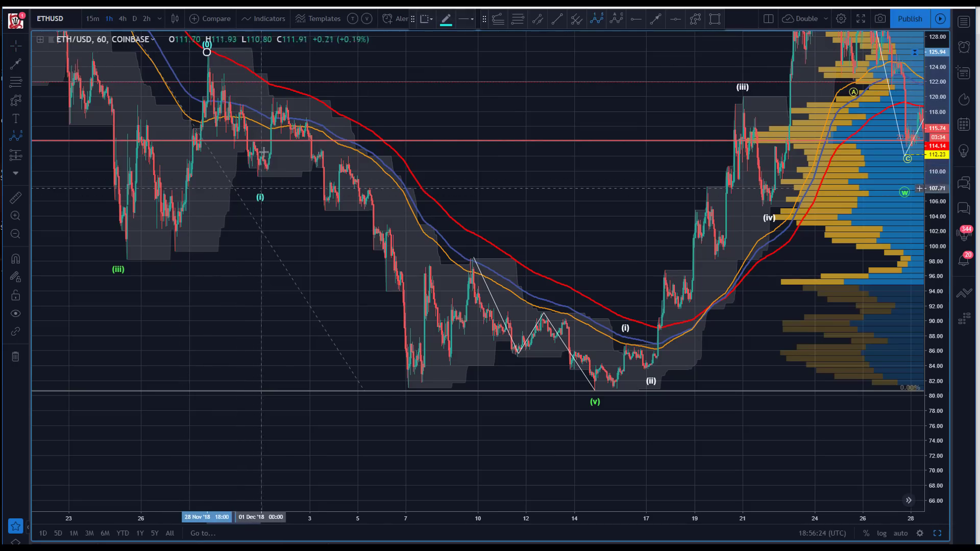
left_click(275, 87)
left_click(410, 394)
left_click(472, 257)
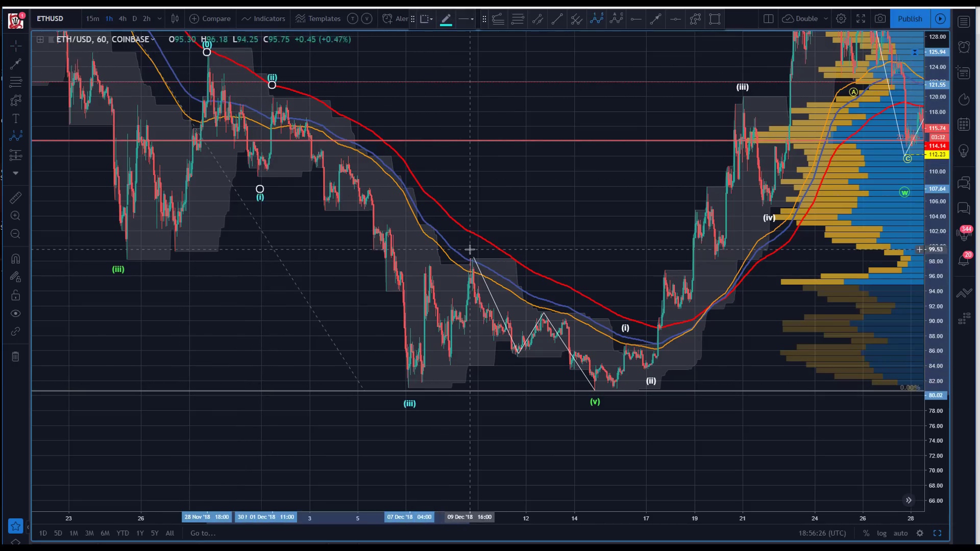
left_click(599, 414)
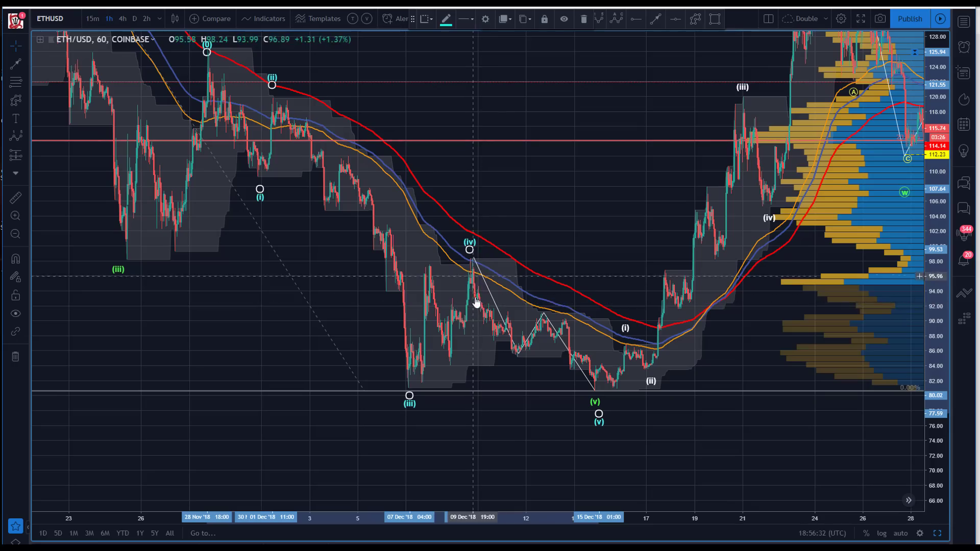
left_click(500, 312)
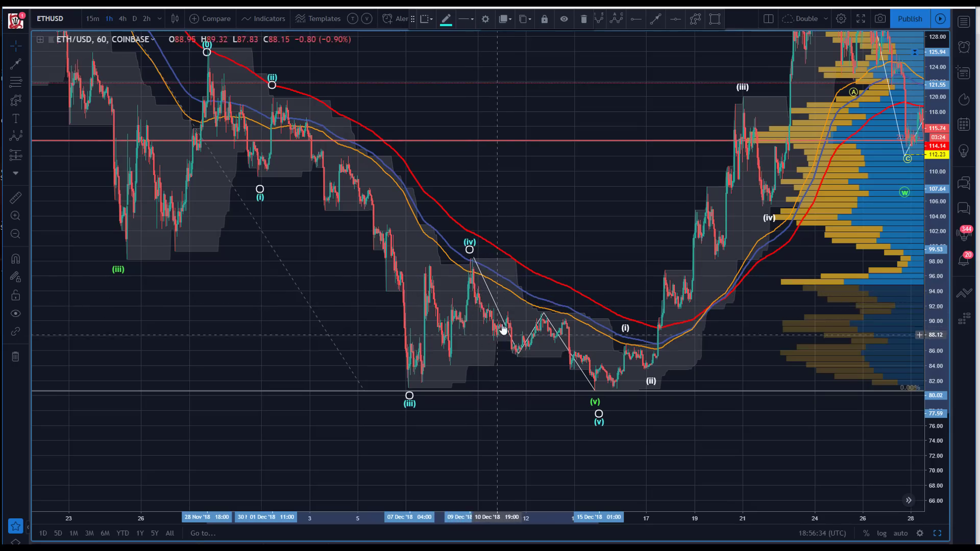
left_click(539, 330)
Step: Examine the wave structure of the December decline and the rally out of the 15 December low
left_click_drag(553, 432, 528, 449)
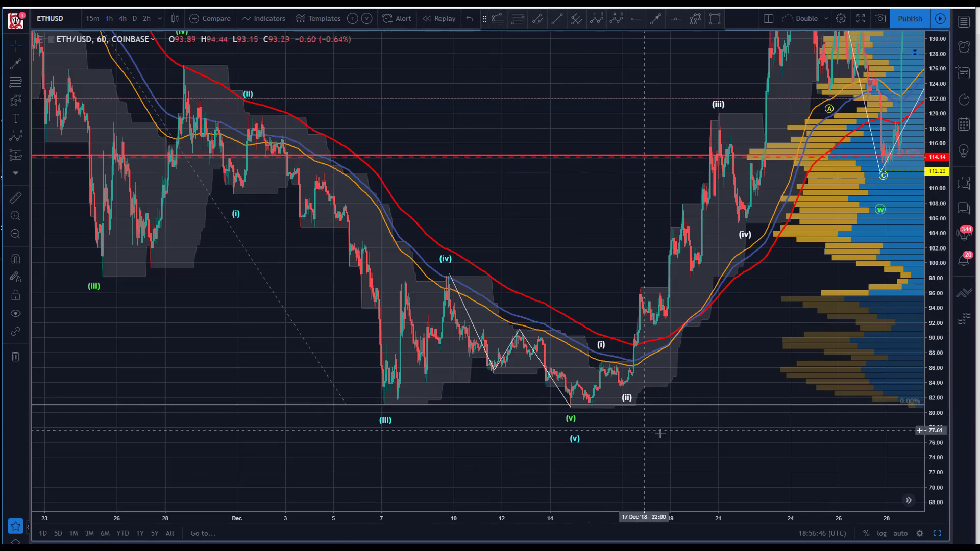
left_click_drag(672, 433, 611, 443)
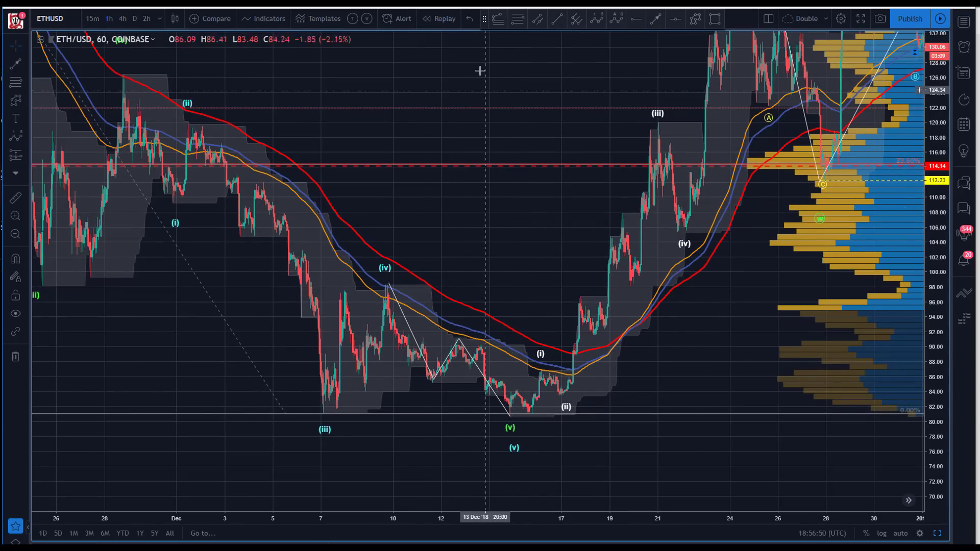
left_click_drag(449, 102, 312, 136)
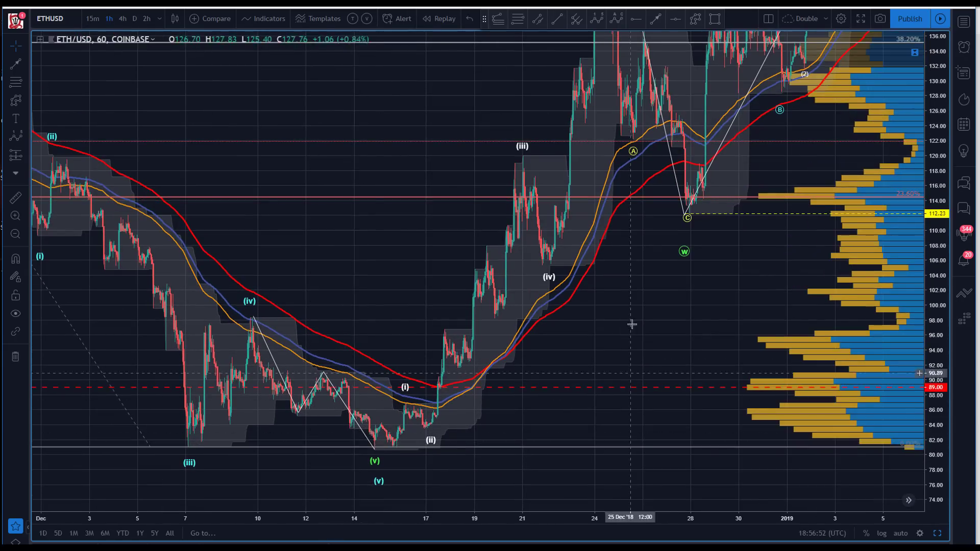
left_click_drag(587, 366, 421, 449)
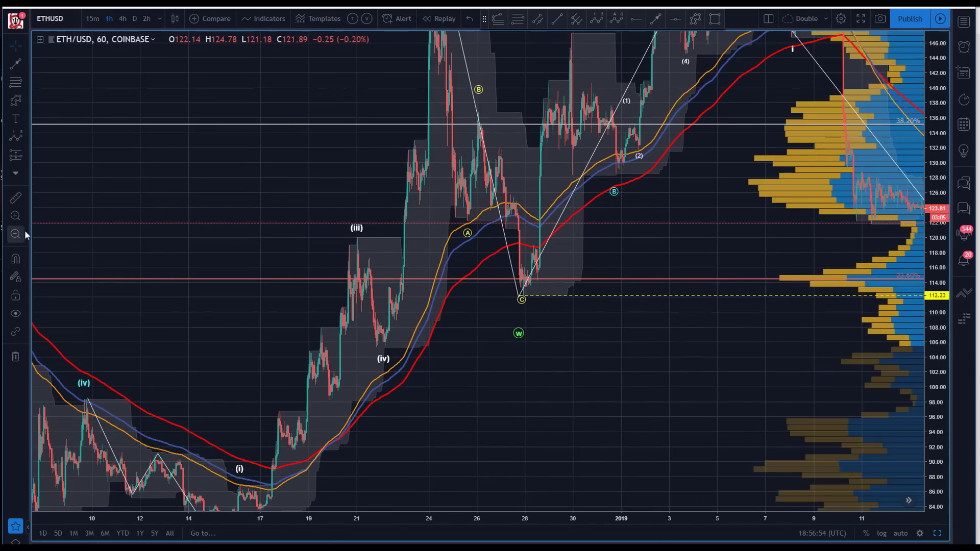
left_click_drag(3, 231, 7, 231)
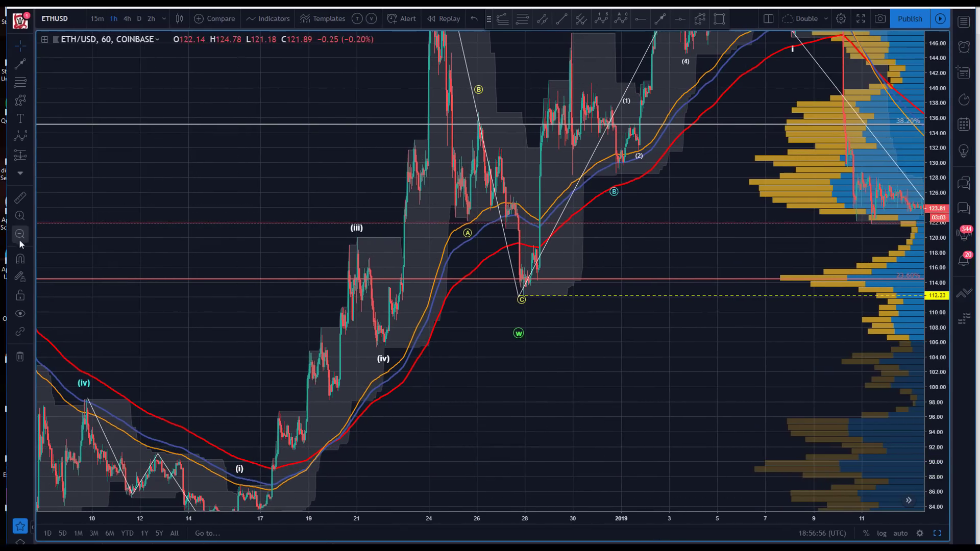
left_click(20, 238)
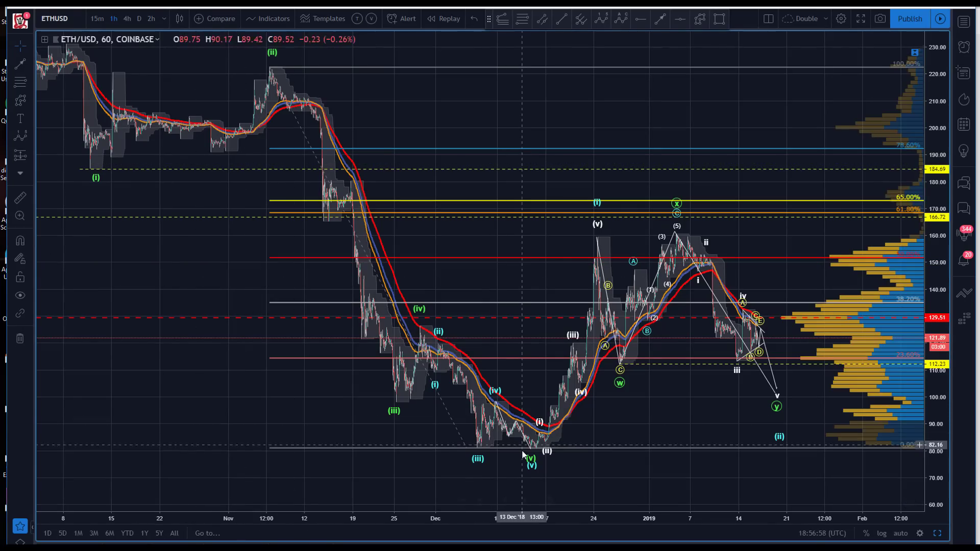
left_click_drag(409, 351, 606, 467)
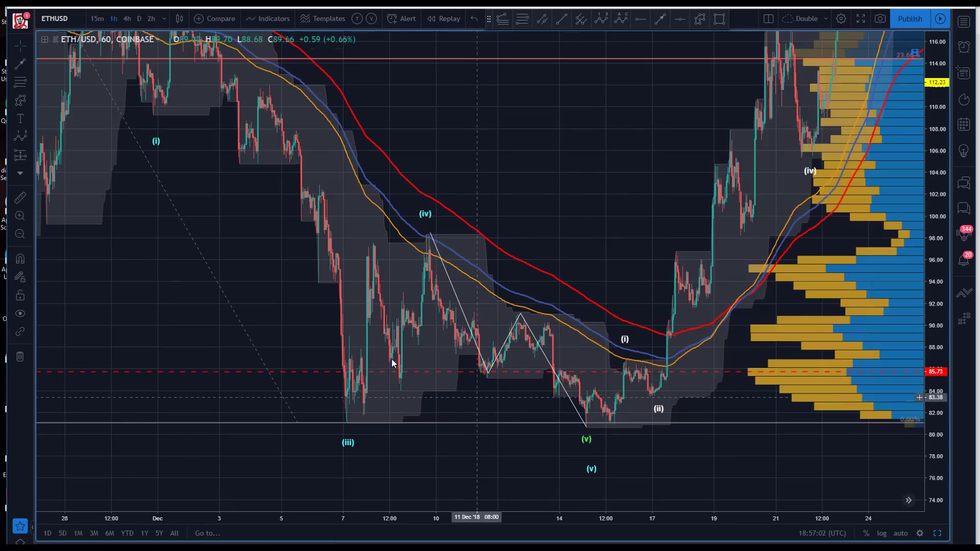
left_click_drag(392, 363, 163, 296)
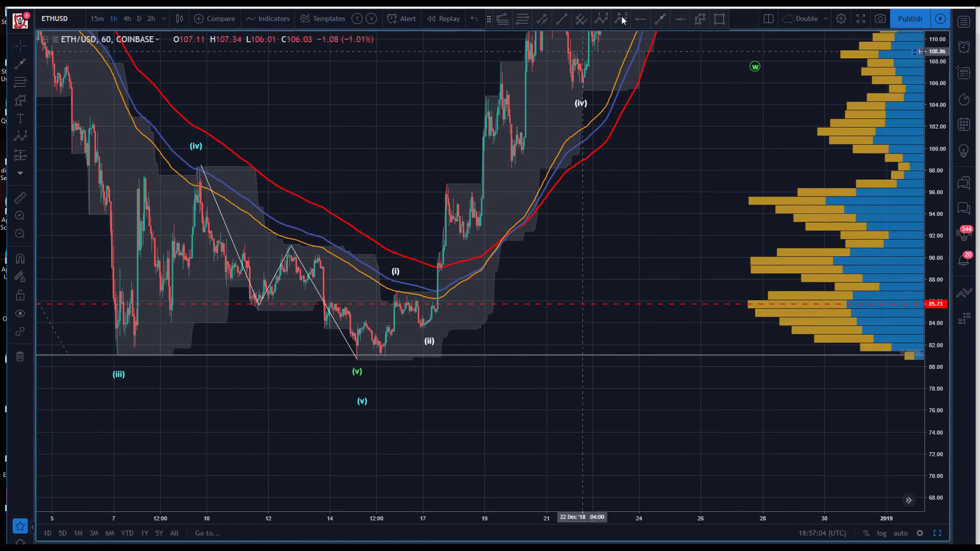
left_click(397, 295)
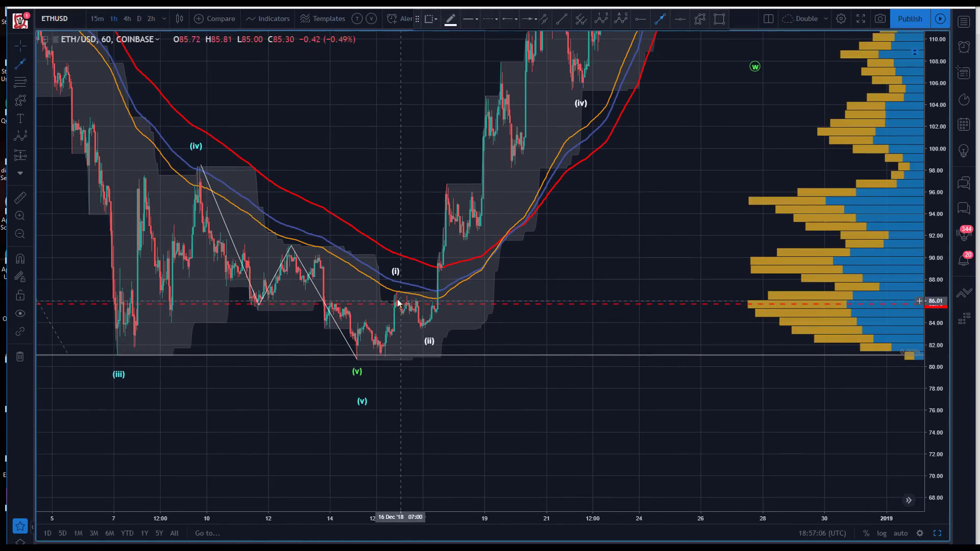
left_click(433, 357)
left_click_drag(433, 358, 428, 340)
key("Delete")
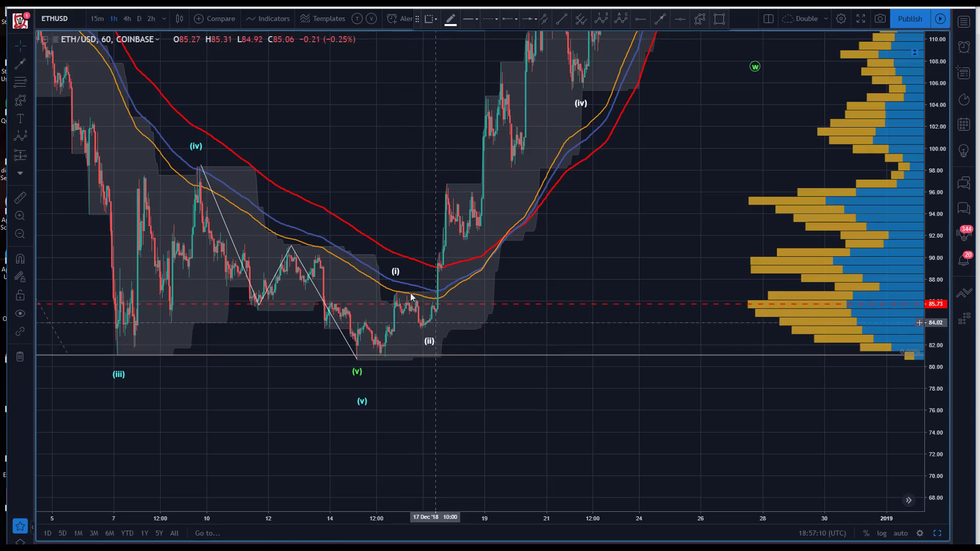
Step: Seat the white (i) label at 86.80 above the 16 December high and the white (ii) label at 83.08 beneath the 17 December low
left_click_drag(396, 275, 397, 298)
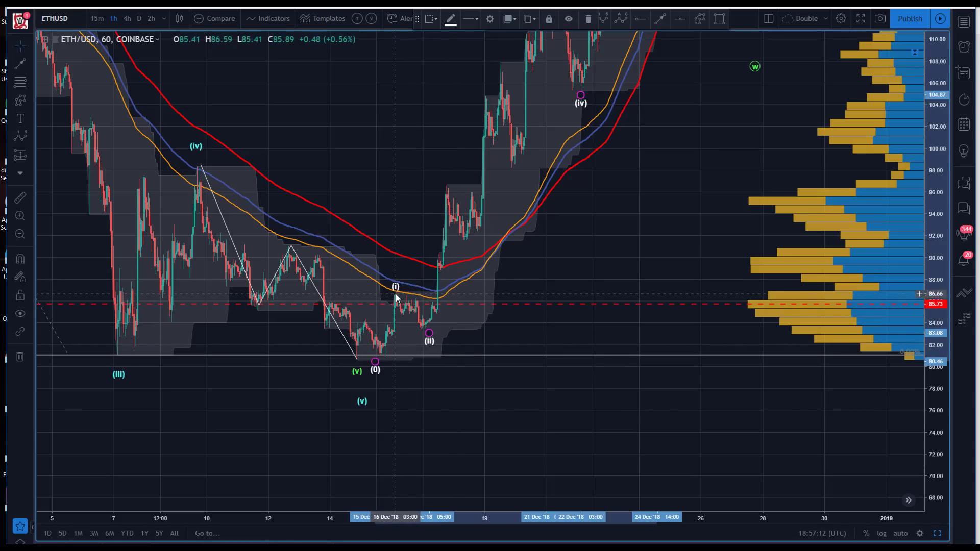
left_click(427, 338)
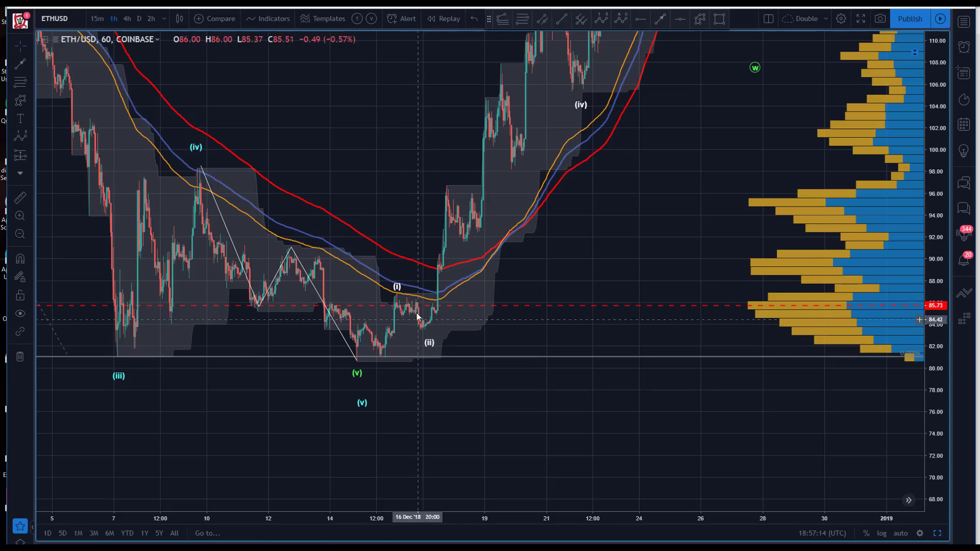
left_click_drag(430, 347, 423, 336)
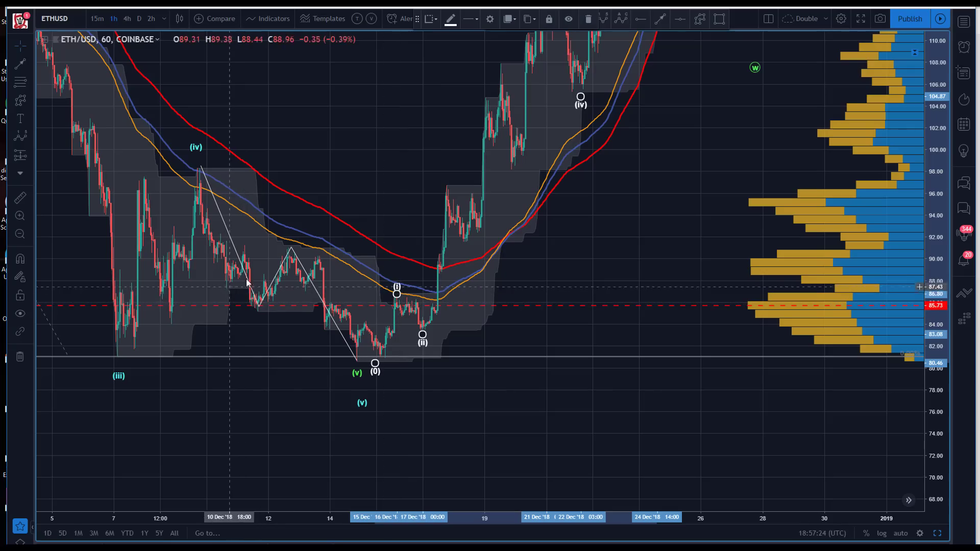
Step: Move the path's first low to 10 December and place an ABC correction from there up to the 12 December high, with A at 91.55 and B at 84.70
left_click_drag(258, 306, 234, 289)
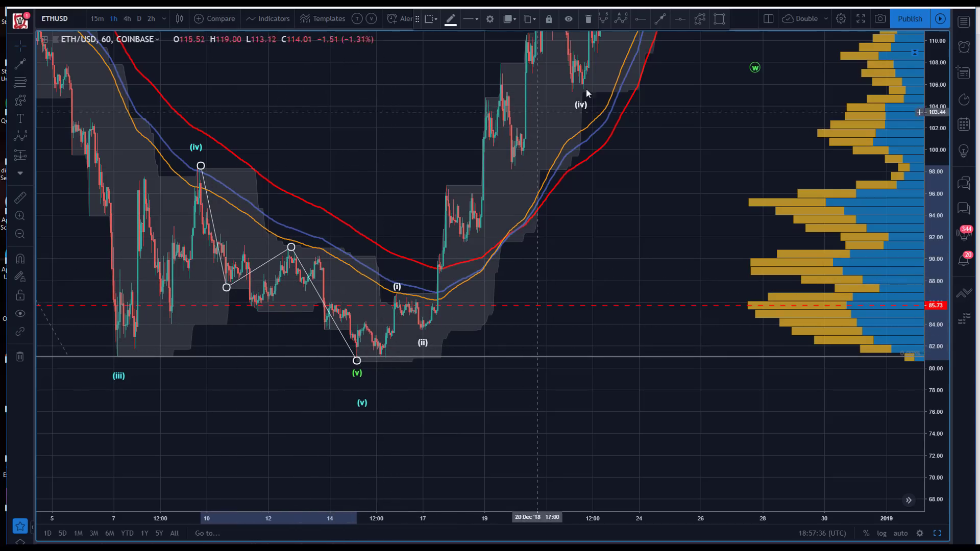
left_click(624, 19)
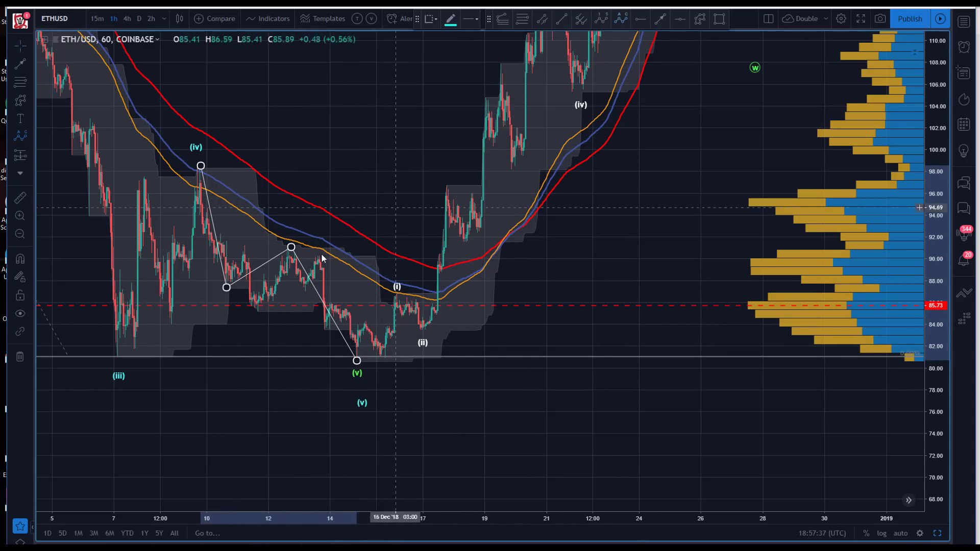
left_click(224, 300)
left_click(242, 240)
left_click(258, 317)
left_click(289, 248)
Step: Set the ABC correction's color to yellow and its degree to Submicro
left_click(450, 19)
left_click(480, 47)
left_click(490, 19)
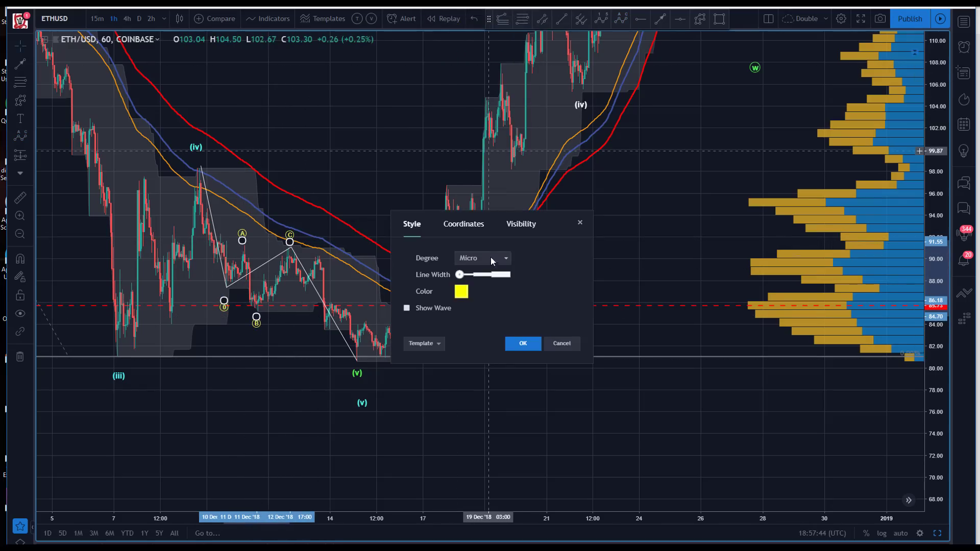
left_click(488, 258)
left_click(491, 469)
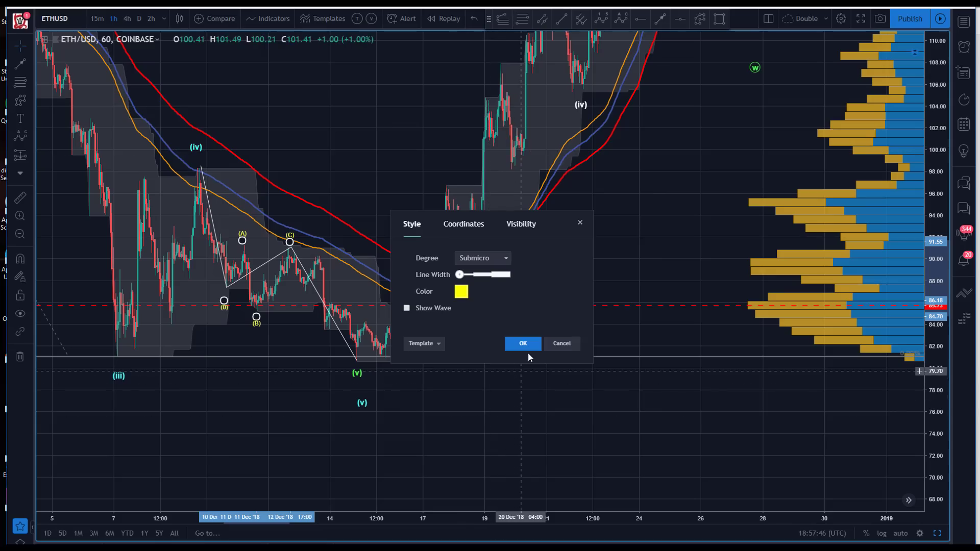
left_click(528, 344)
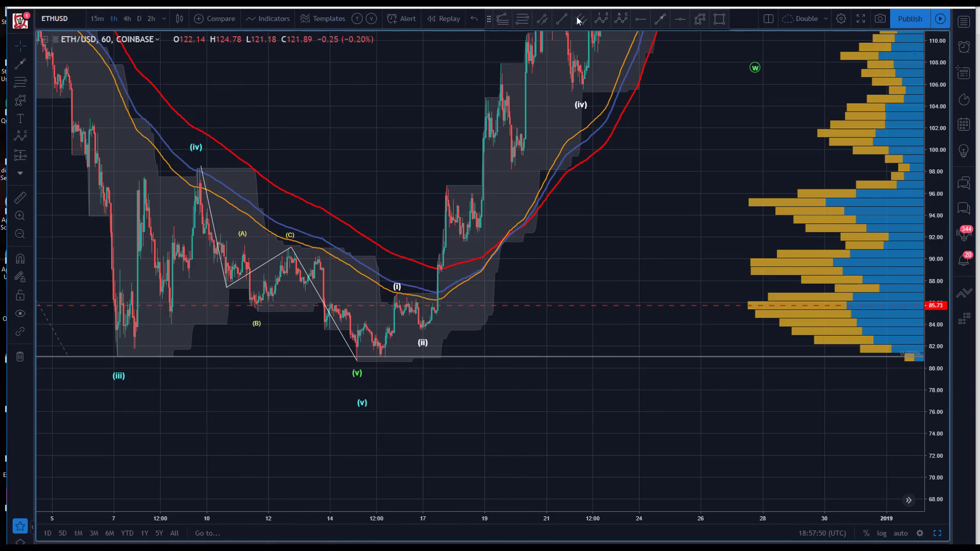
left_click(599, 20)
left_click(197, 172)
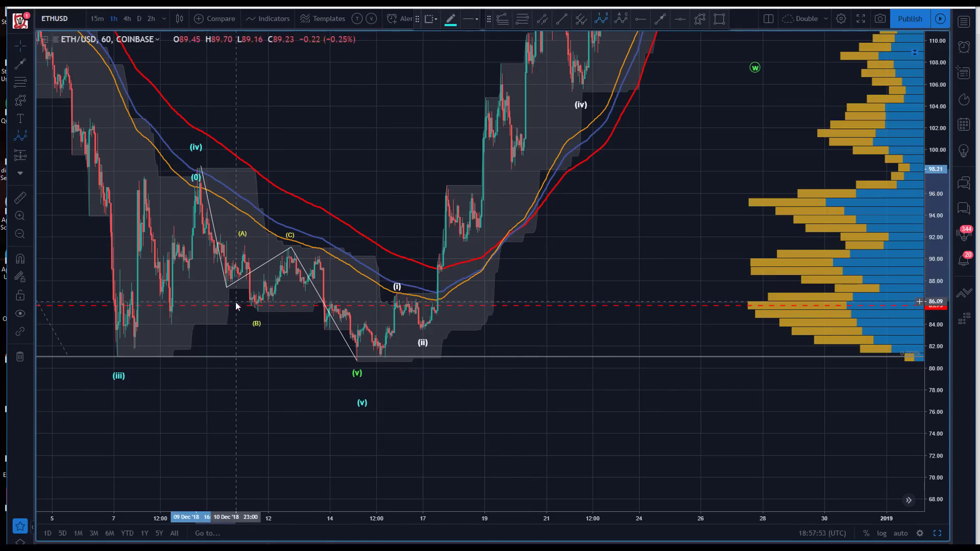
left_click(227, 296)
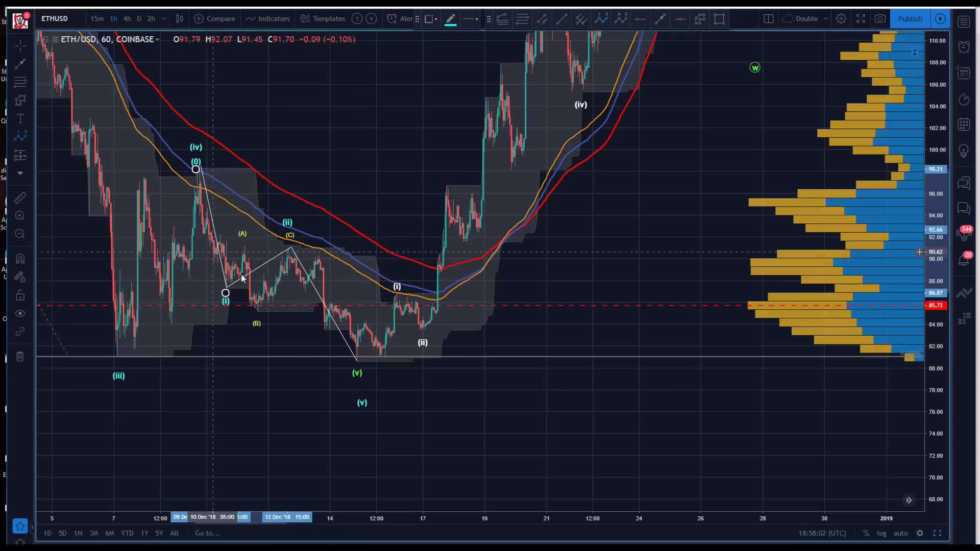
left_click(396, 305)
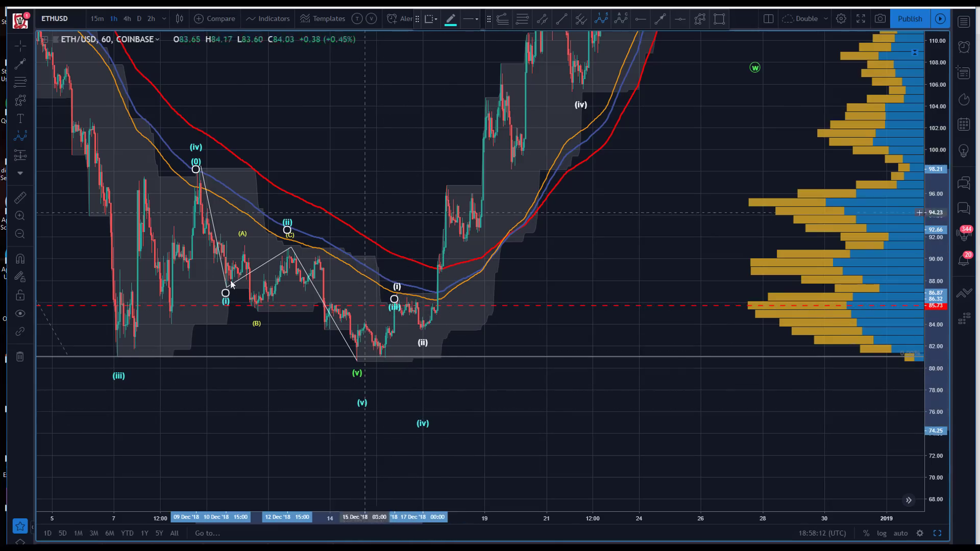
left_click_drag(288, 228, 302, 215)
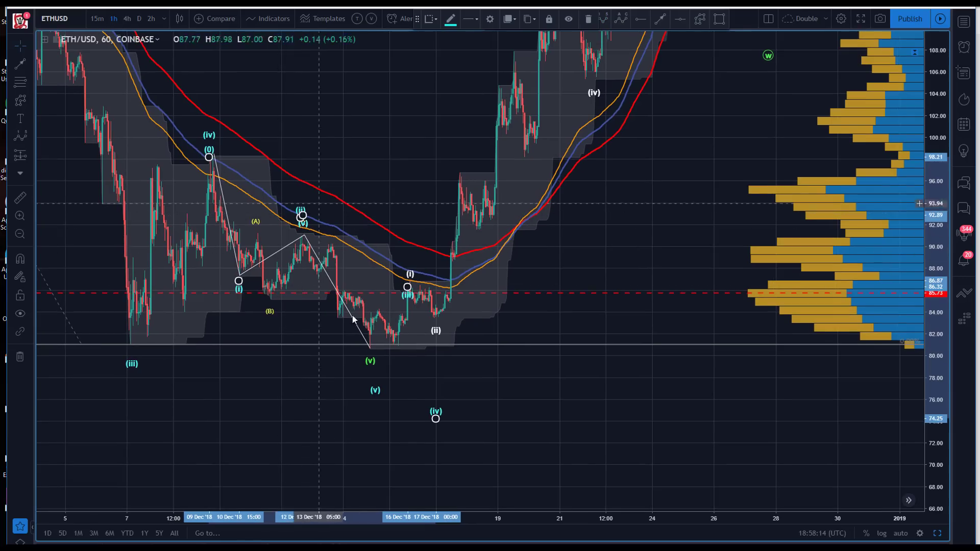
key("Delete")
Step: Draw a five-wave Elliott impulse from the 9 December high at 98.52 through 87.46, 92.41 and 84.46 to the 15 December low
left_click(602, 21)
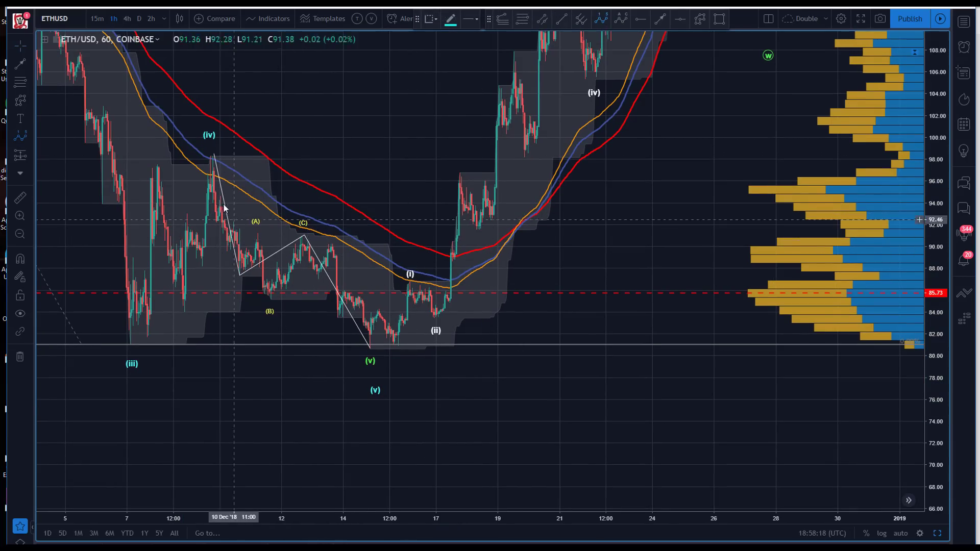
left_click(213, 155)
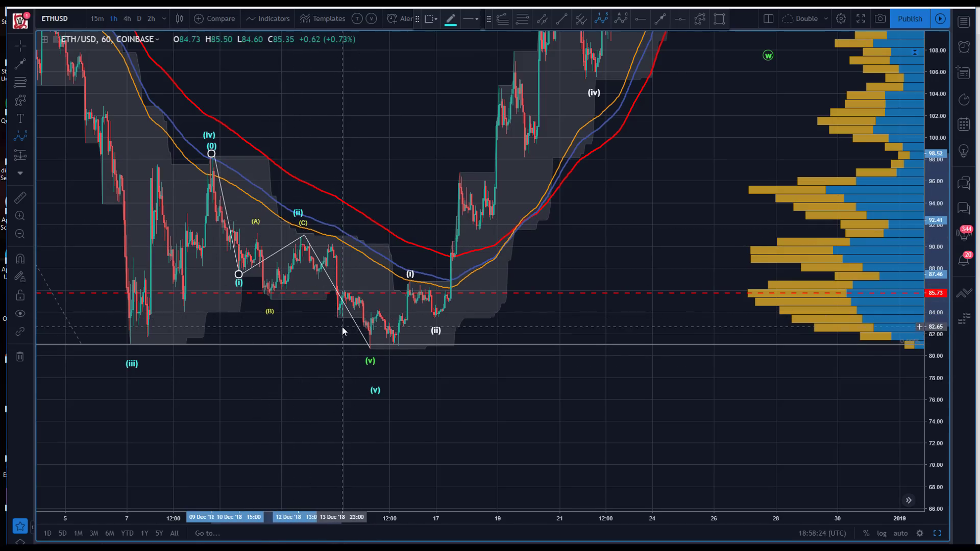
left_click(377, 306)
left_click(398, 352)
Step: Set the new cyan impulse wave's degree to Submicro
left_click(488, 19)
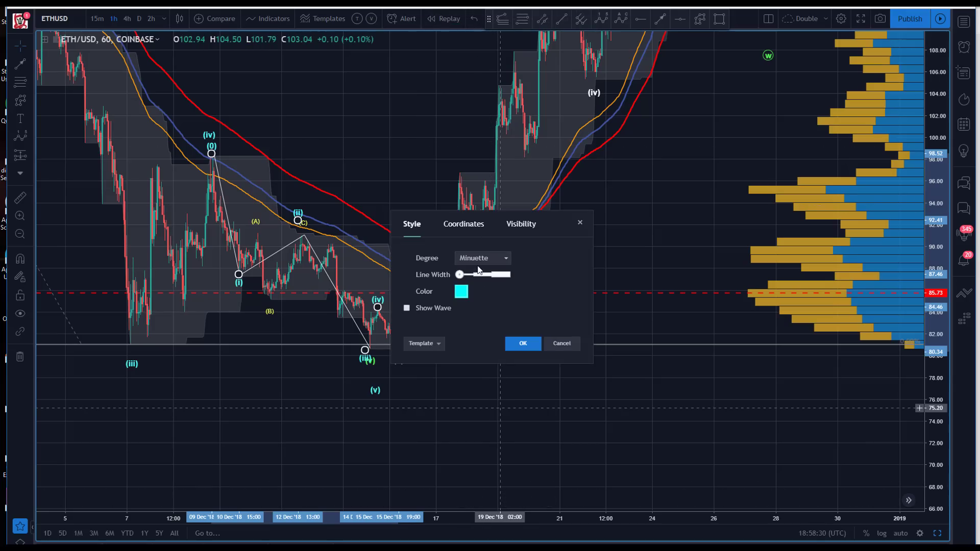
left_click(474, 470)
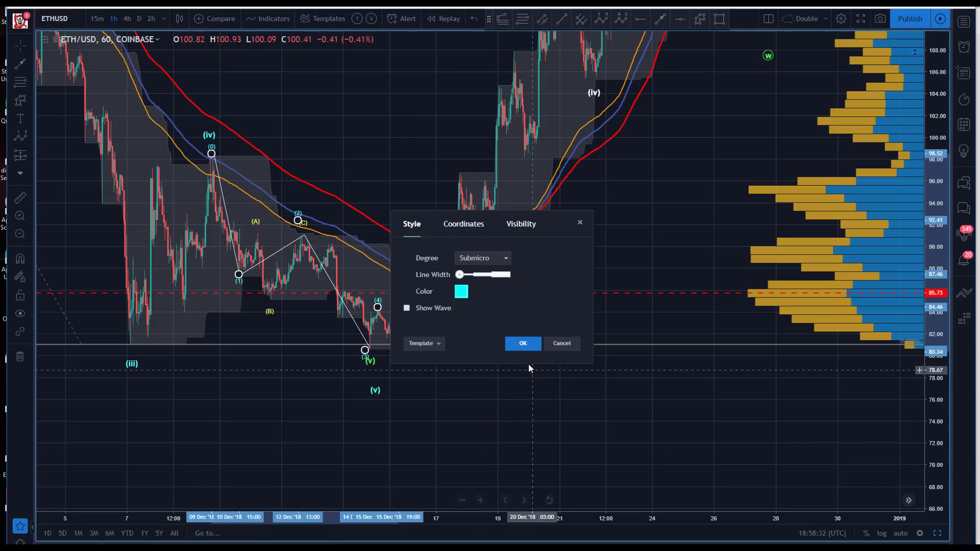
left_click(523, 343)
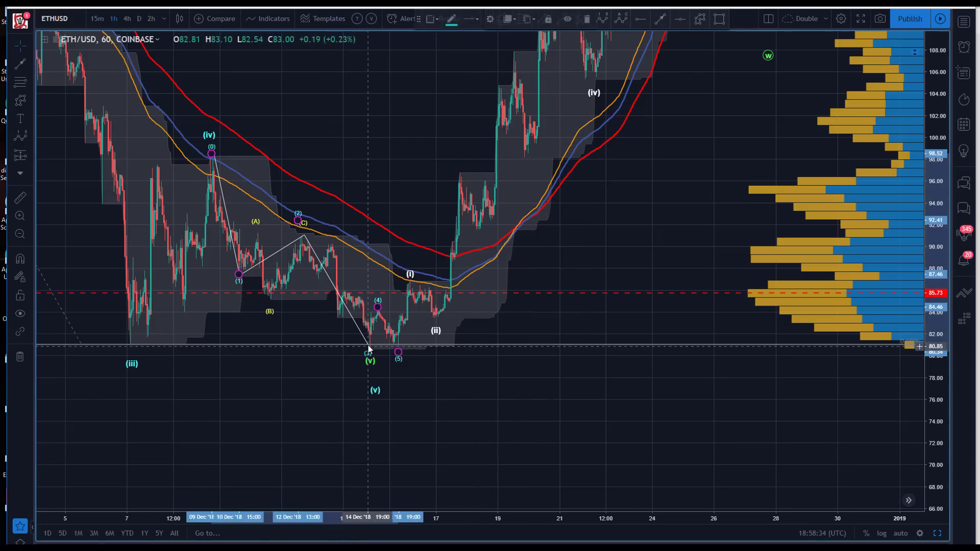
left_click(471, 411)
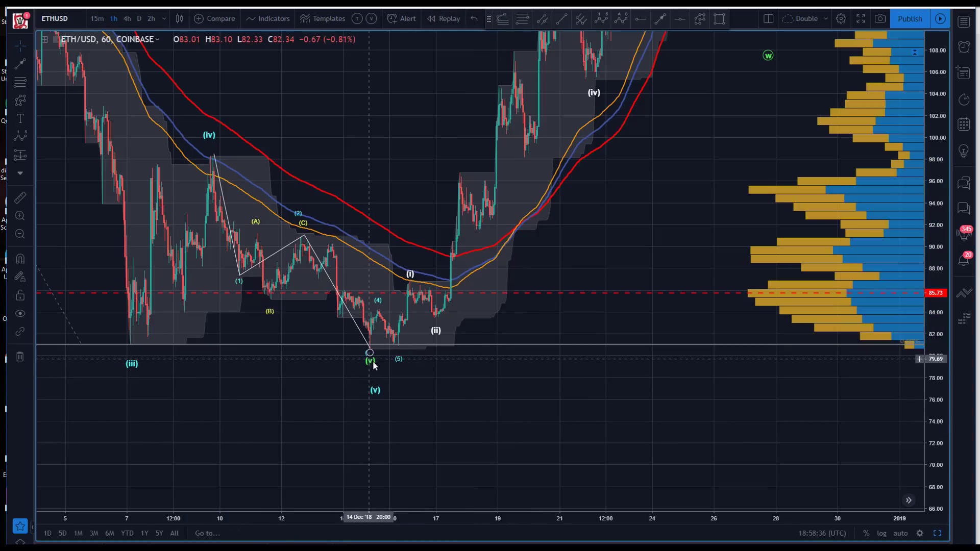
Step: Shift the green (v) label to the 15 December low and seat the Submicro impulse's (5) at 80.81
left_click_drag(373, 365, 406, 382)
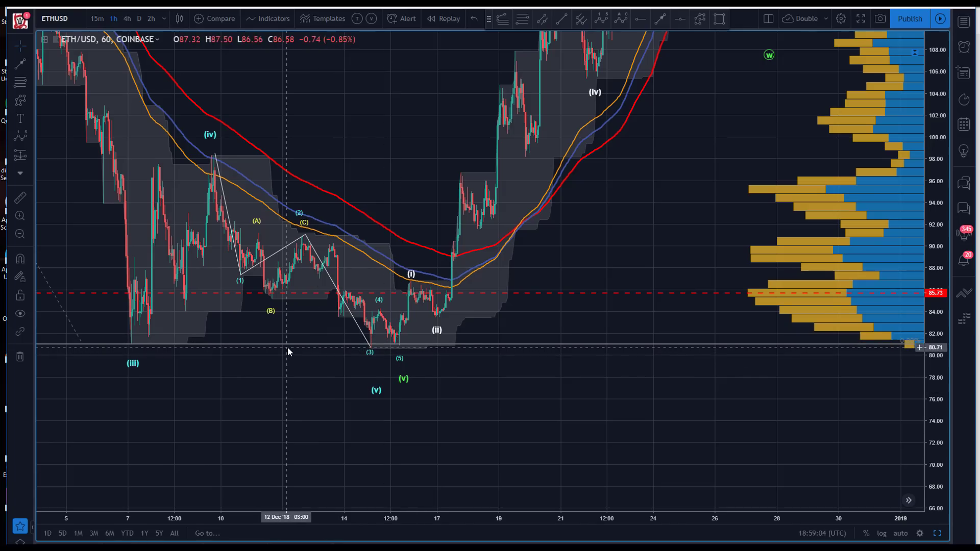
left_click(400, 350)
left_click(322, 397)
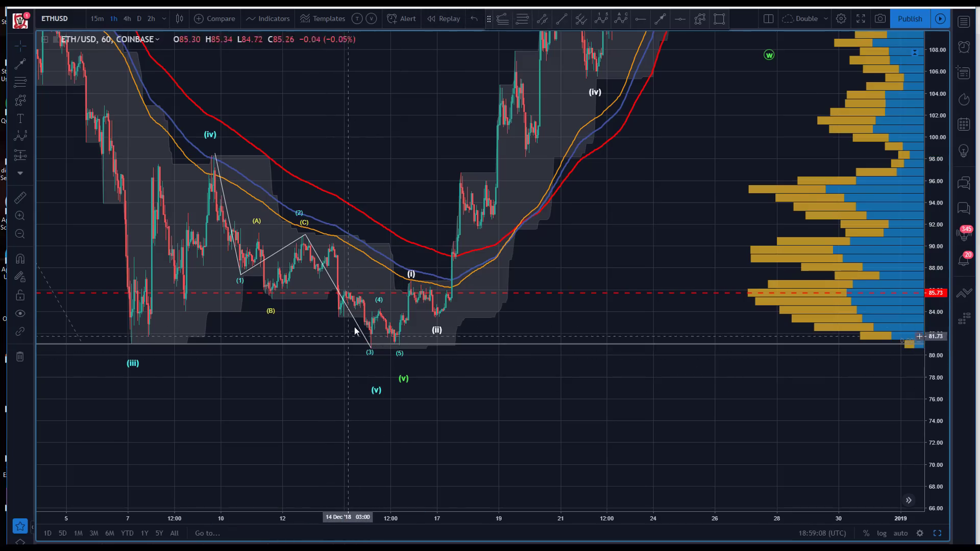
Step: Delete the white path over the December decline and raise the Submicro impulse's (2) label above (C)
left_click_drag(358, 328, 532, 384)
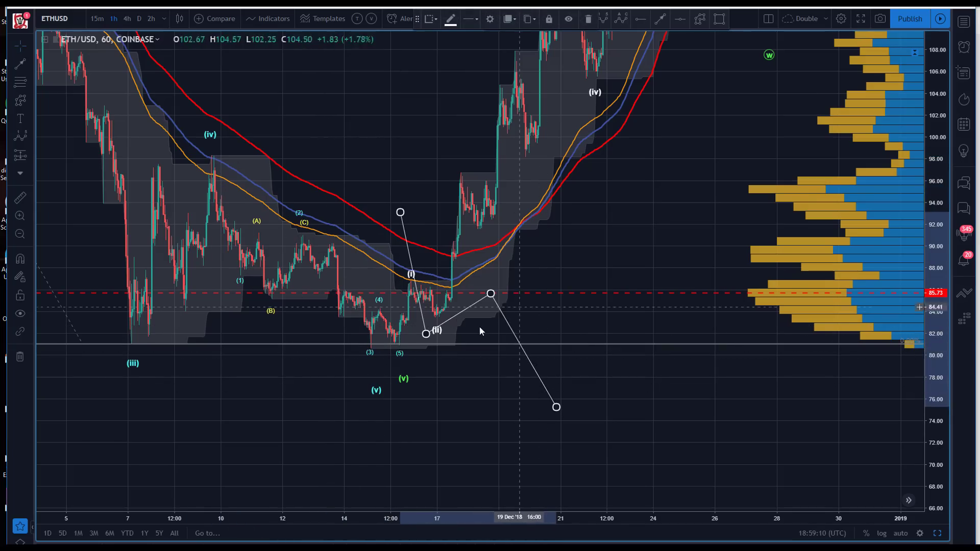
key("Delete")
left_click(305, 218)
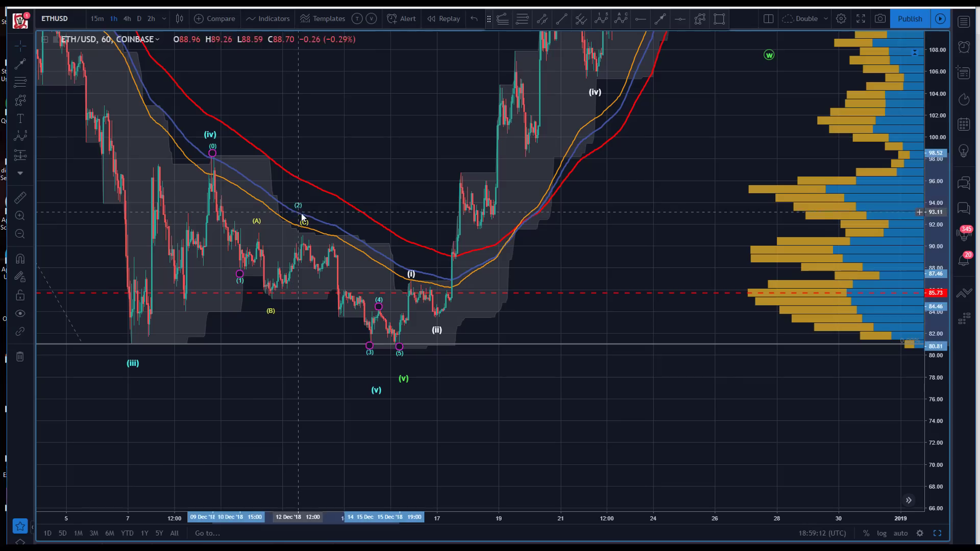
left_click(304, 394)
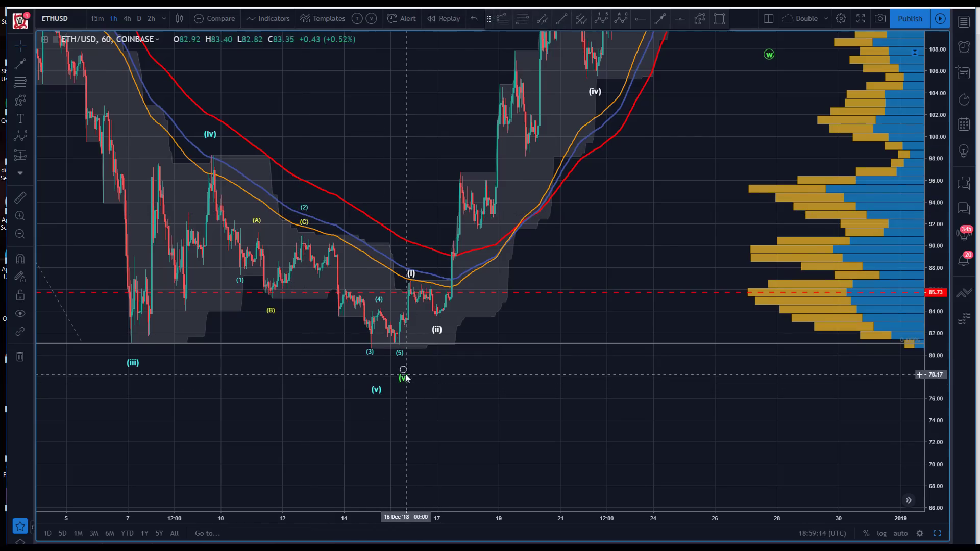
Step: Realign the green and cyan (v) labels beneath the 15 December low and the cyan (iii) label at the 7 December low
left_click_drag(402, 366, 400, 360)
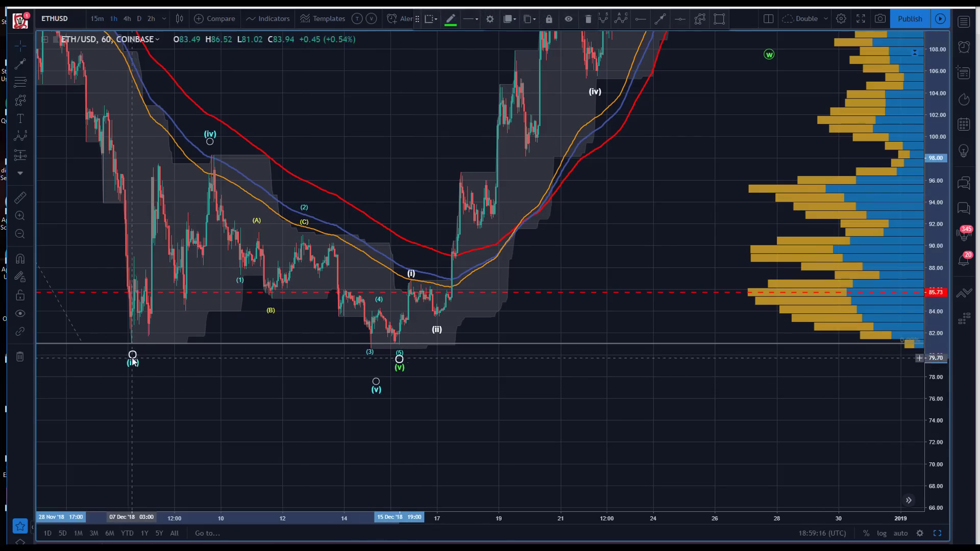
left_click_drag(132, 356, 127, 341)
mouse_move(376, 382)
left_mouse_down()
mouse_move(405, 392)
mouse_move(398, 358)
left_mouse_up()
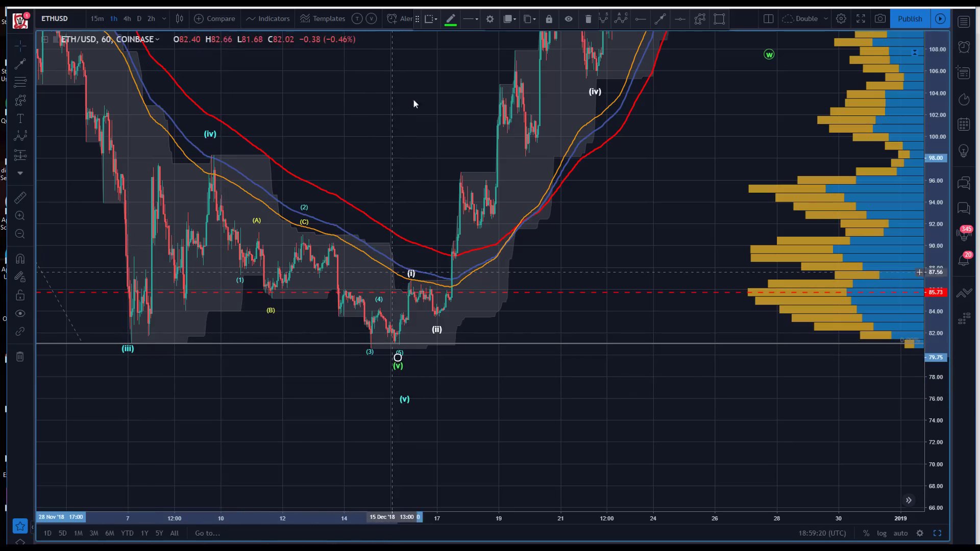
Step: Try Submicro as the degree of the green (v) wave
left_click(451, 19)
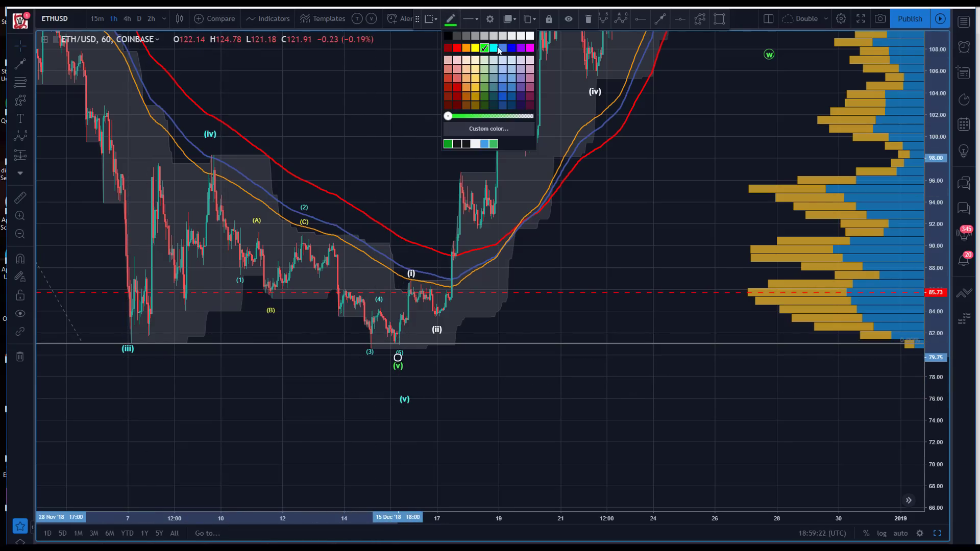
left_click(490, 19)
left_click(488, 259)
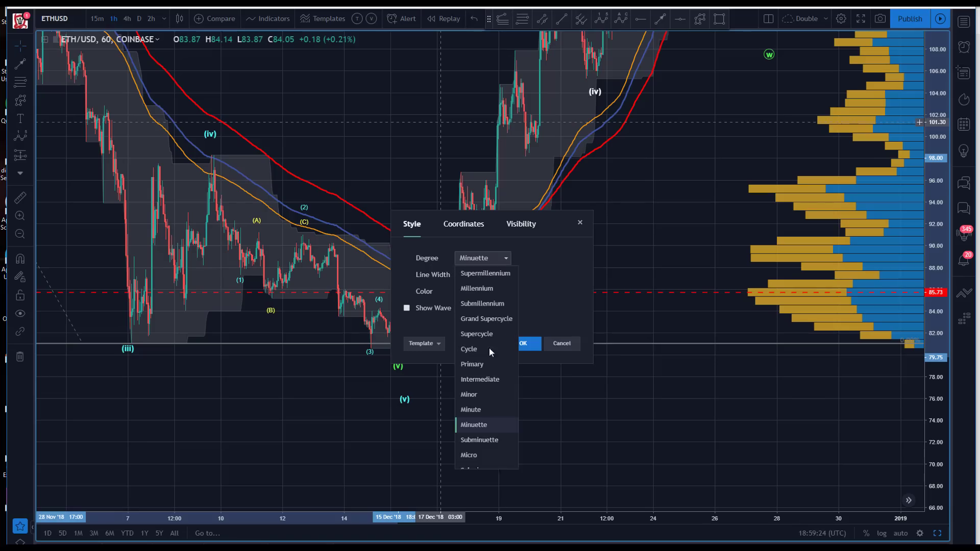
left_click(476, 470)
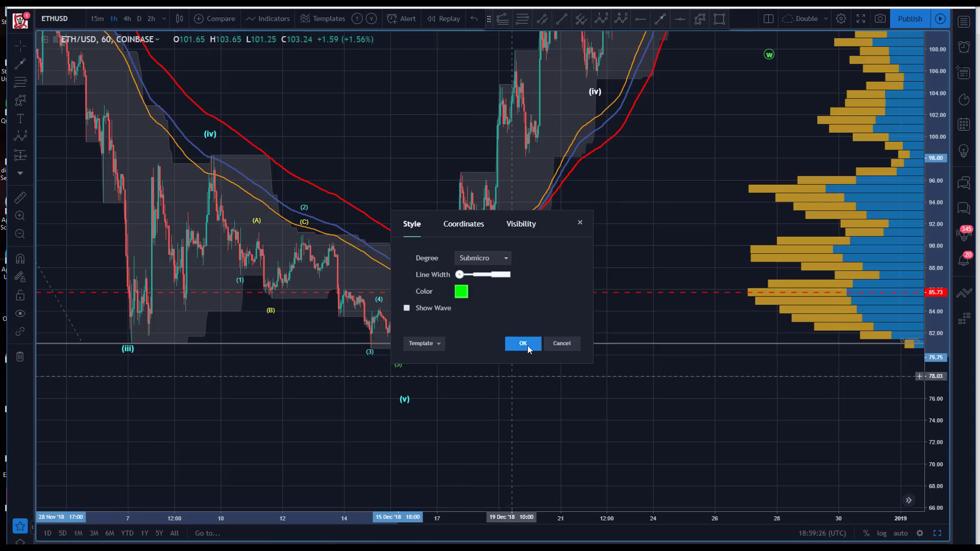
left_click(523, 344)
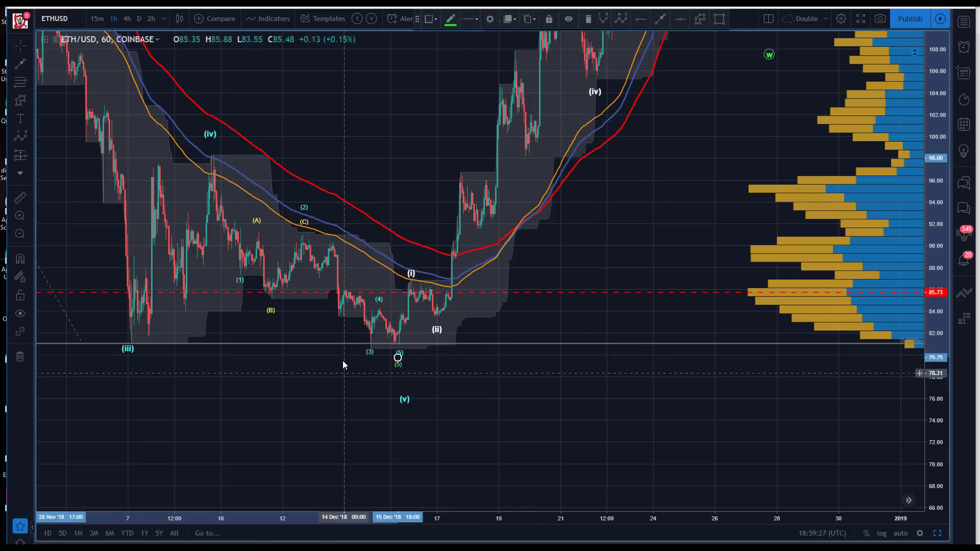
Step: Set the degree of the green wave ending at the 15 December low to Micro
left_click(398, 365)
left_click(490, 19)
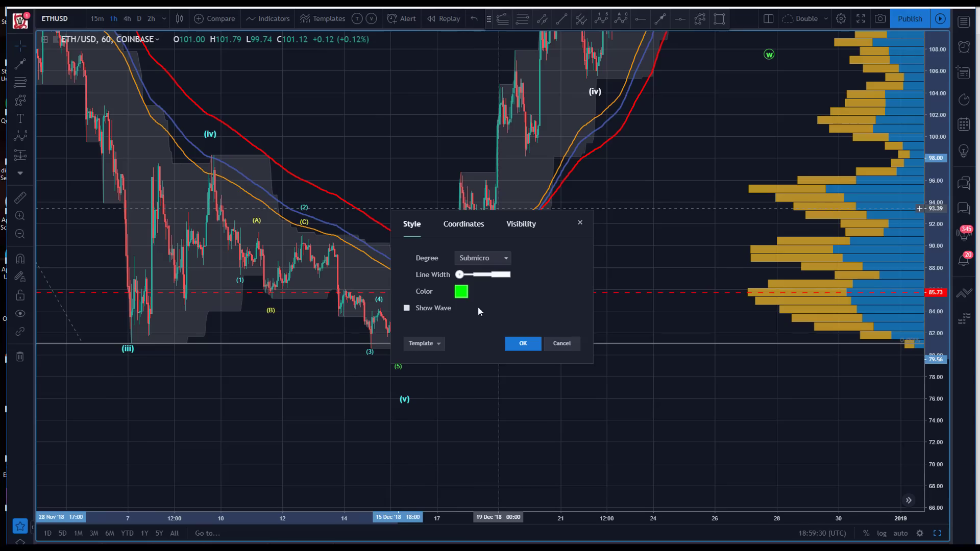
left_click(484, 259)
left_click(469, 455)
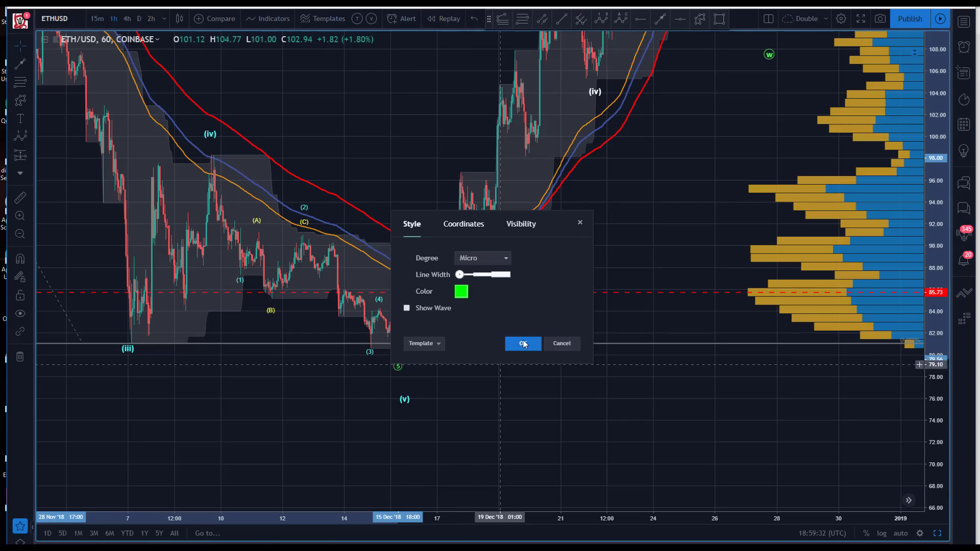
left_click(523, 343)
left_click(487, 352)
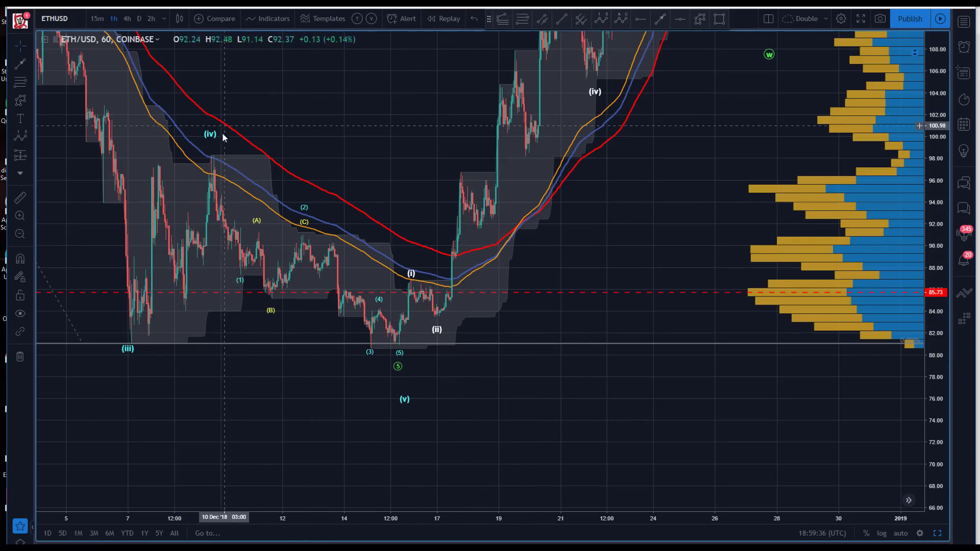
Step: Place a Fibonacci retracement over white wave (iii), from the (ii) low at 83.46 up to the (iii) high at 120.10
left_click(399, 347)
mouse_move(533, 404)
left_mouse_down()
mouse_move(535, 436)
mouse_move(509, 456)
left_mouse_up()
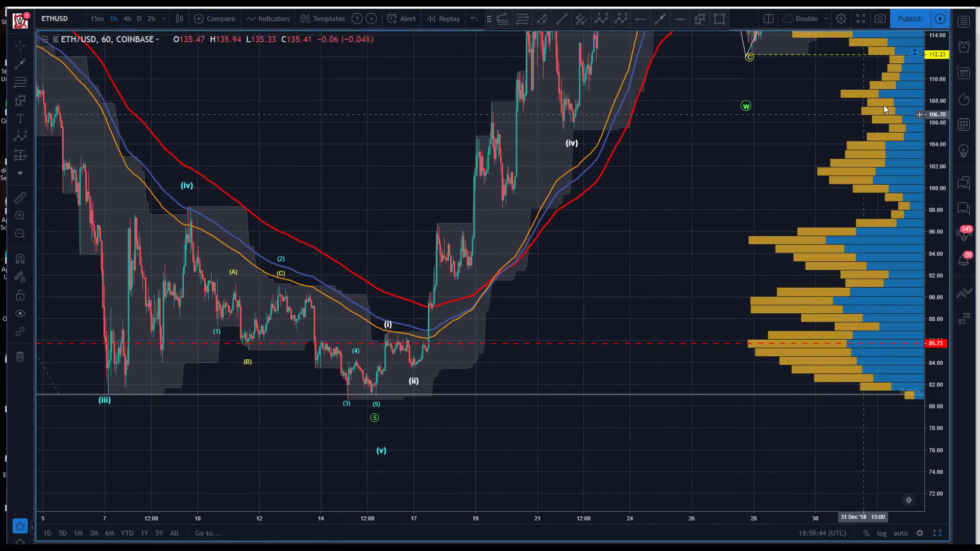
left_click_drag(937, 85, 941, 286)
left_click_drag(387, 184, 233, 292)
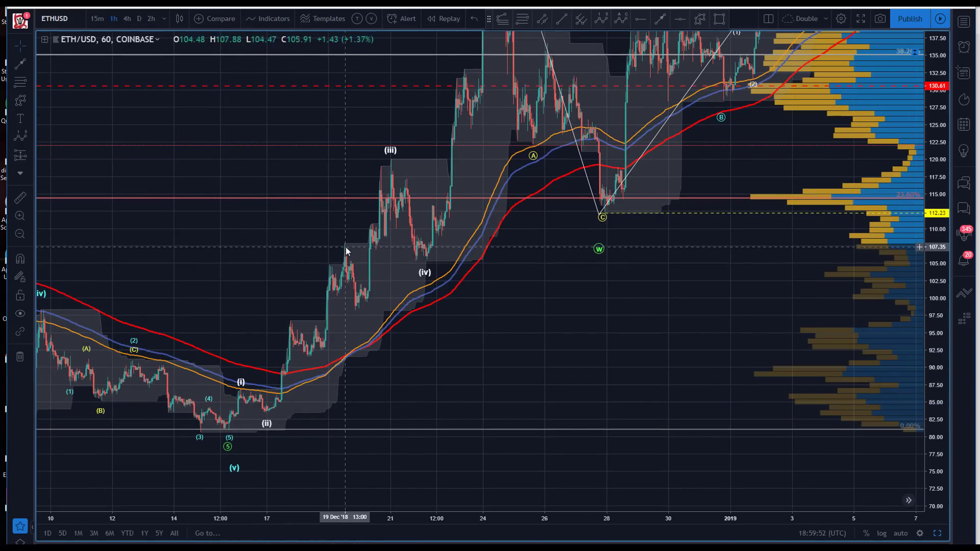
left_click(523, 19)
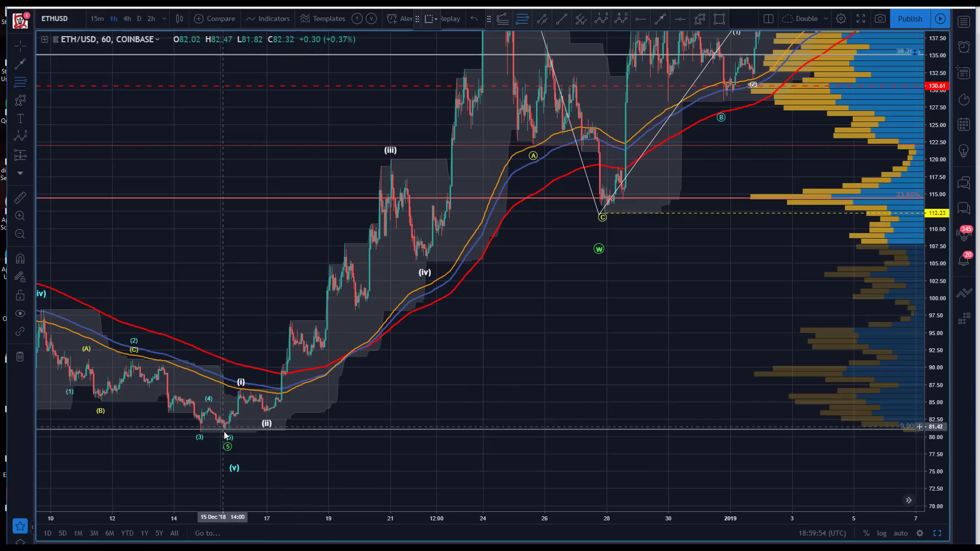
left_click(224, 428)
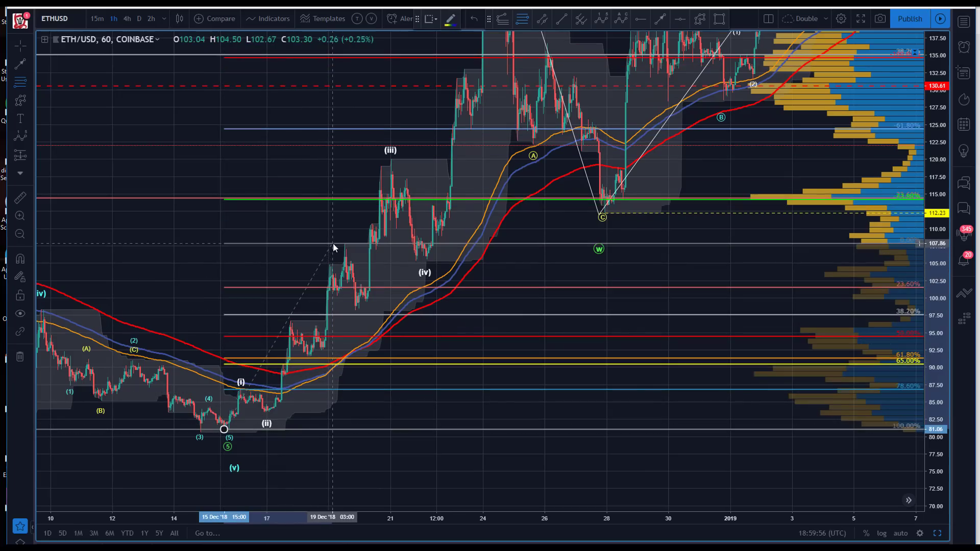
left_click(331, 243)
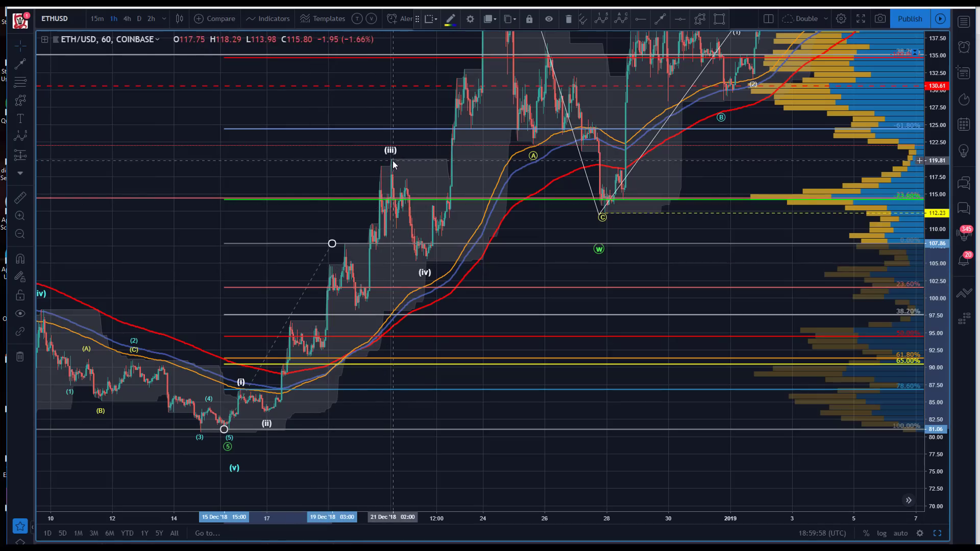
left_click_drag(332, 243, 361, 159)
left_click_drag(230, 430, 264, 413)
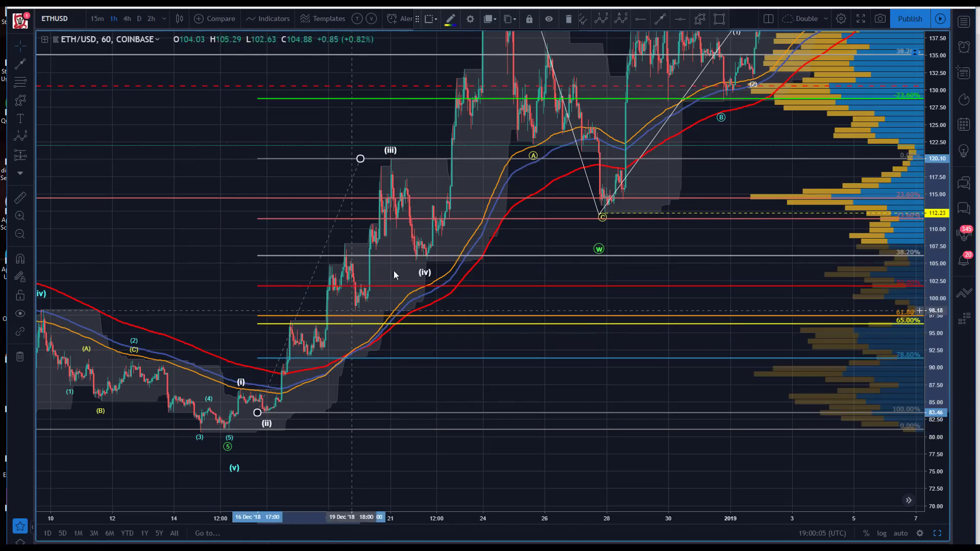
Step: Seat the white (iv) label at 105.82, just beneath the low that follows wave (iii)
left_click(426, 262)
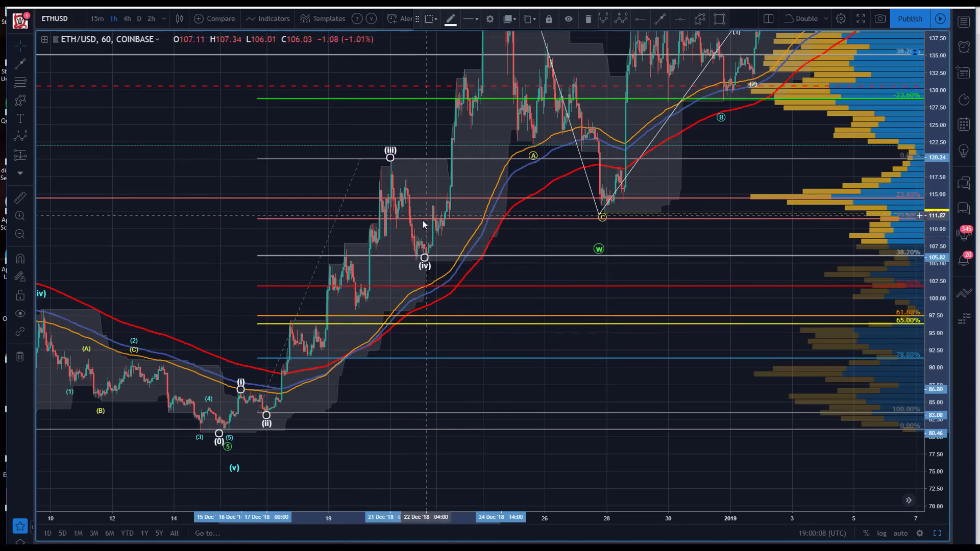
left_click(256, 160)
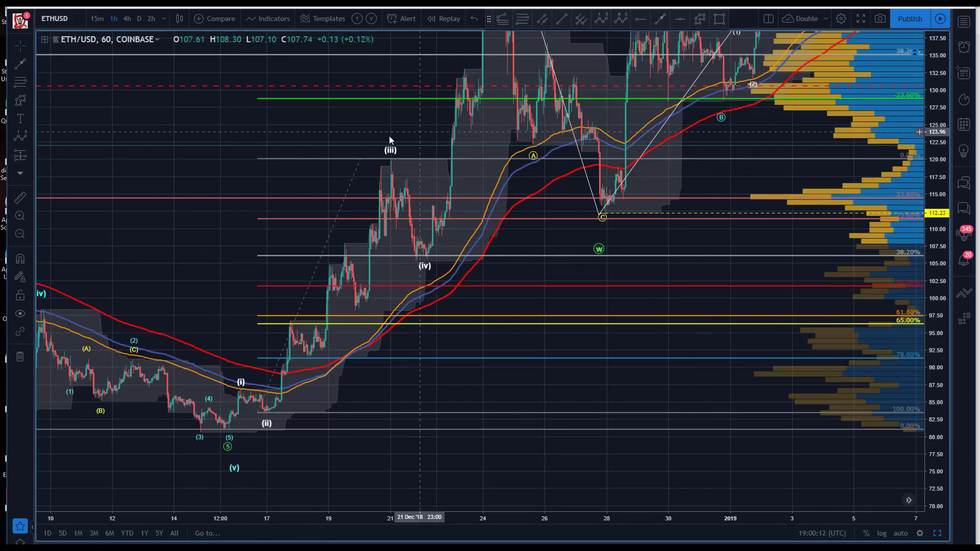
Step: Nudge the Fibonacci retracement's upper end at the wave (iii) high to 120.34
left_click_drag(948, 127, 945, 153)
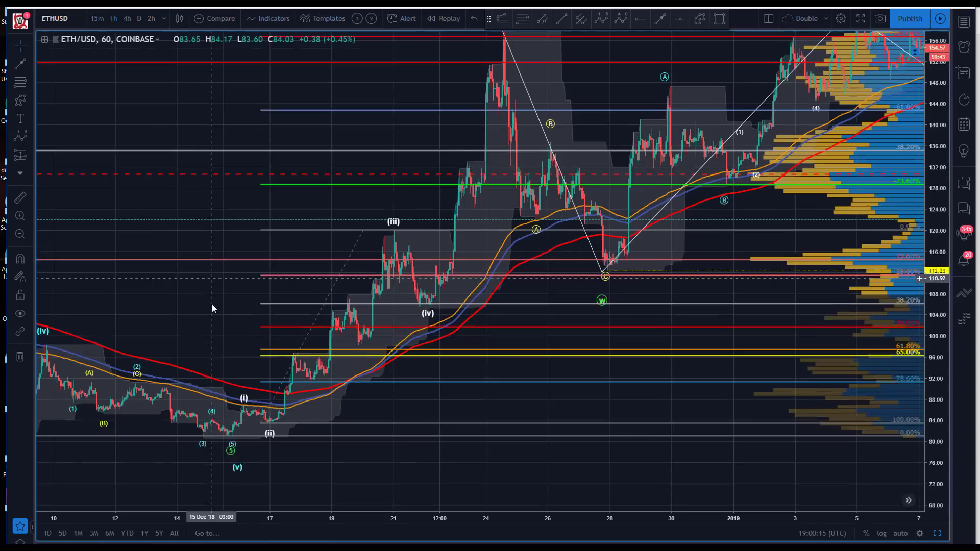
left_click_drag(212, 304, 206, 348)
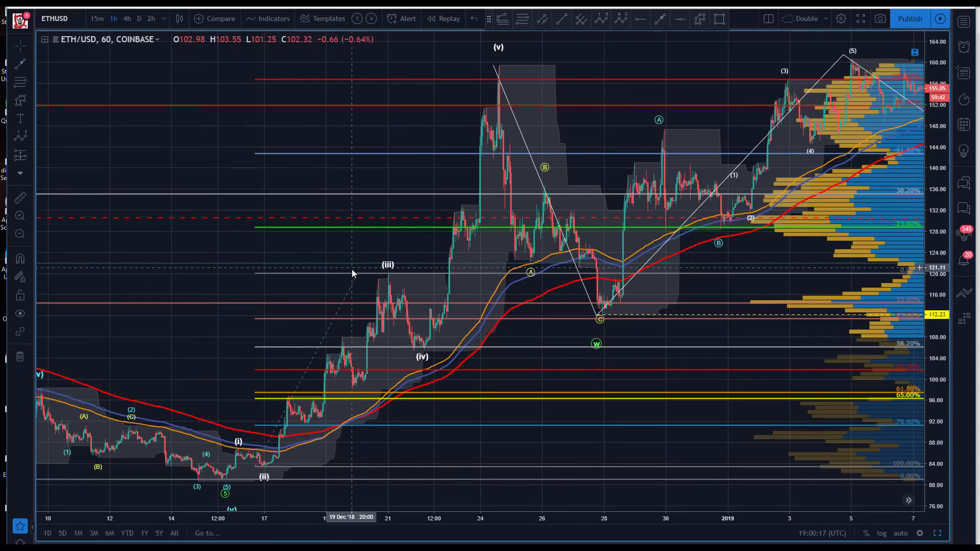
left_click(357, 273)
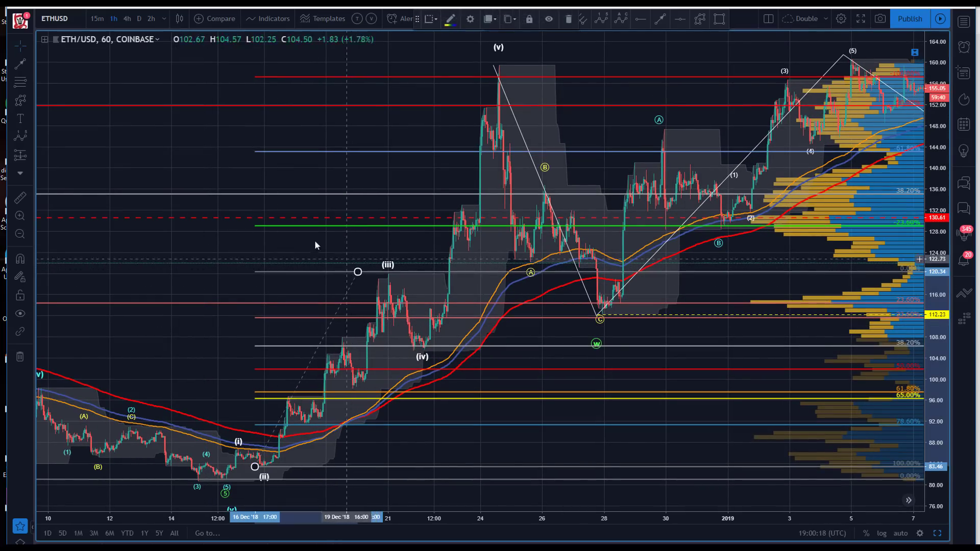
Step: Delete the Fibonacci retracement over white wave (iii) and the white zigzag path starting at the wave (v) high
key("Delete")
left_click_drag(347, 142, 294, 138)
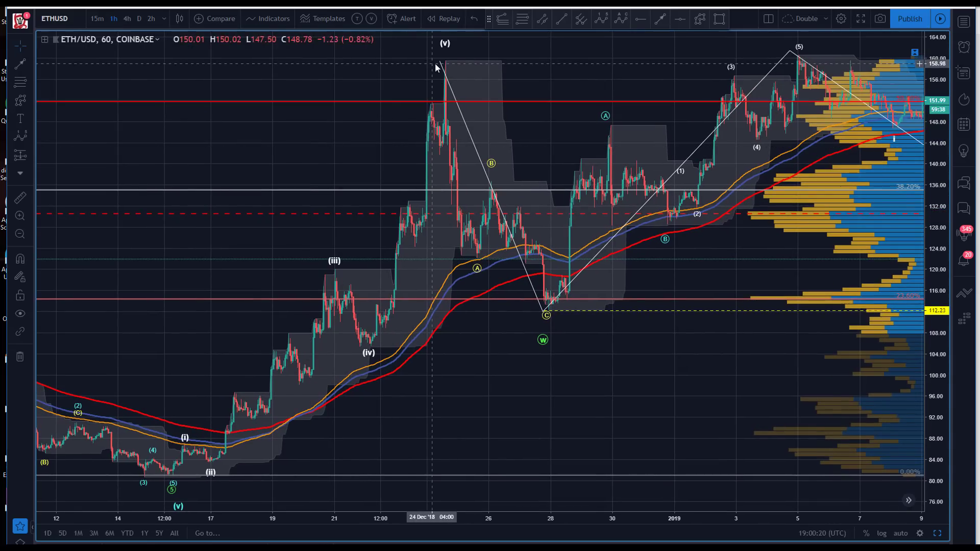
left_click(451, 62)
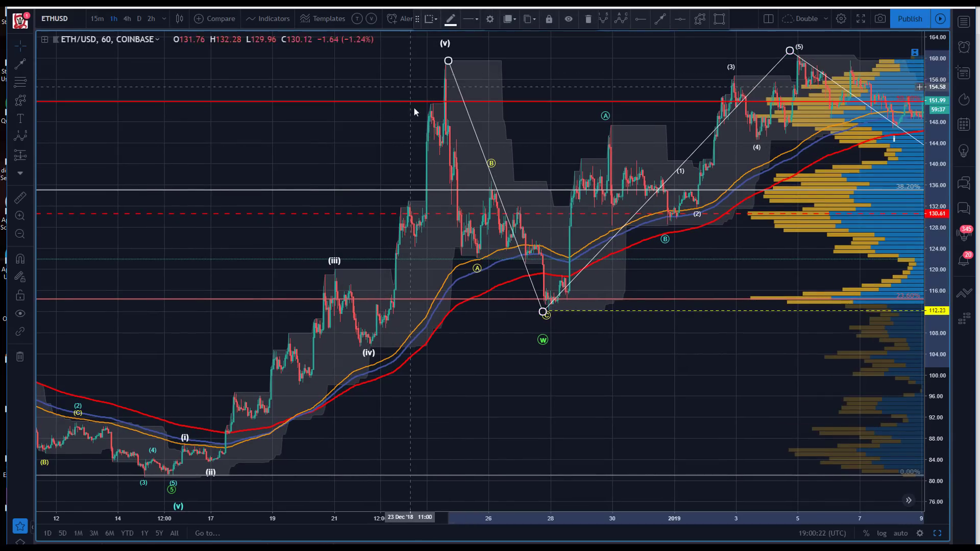
key("Delete")
Step: Set the degree of the cyan impulse count labelled (i) above the 24 December high to Minute
left_click_drag(647, 520, 740, 521)
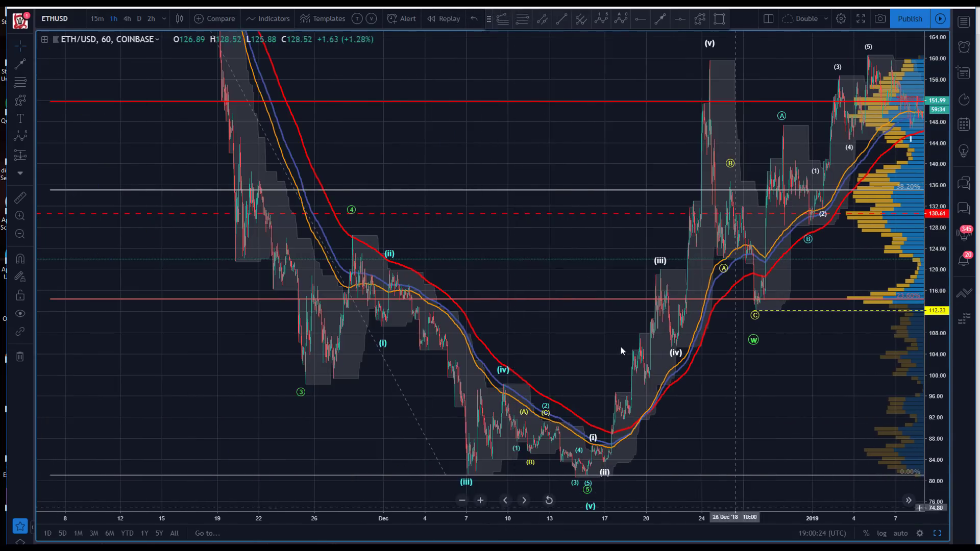
left_click_drag(442, 88, 197, 161)
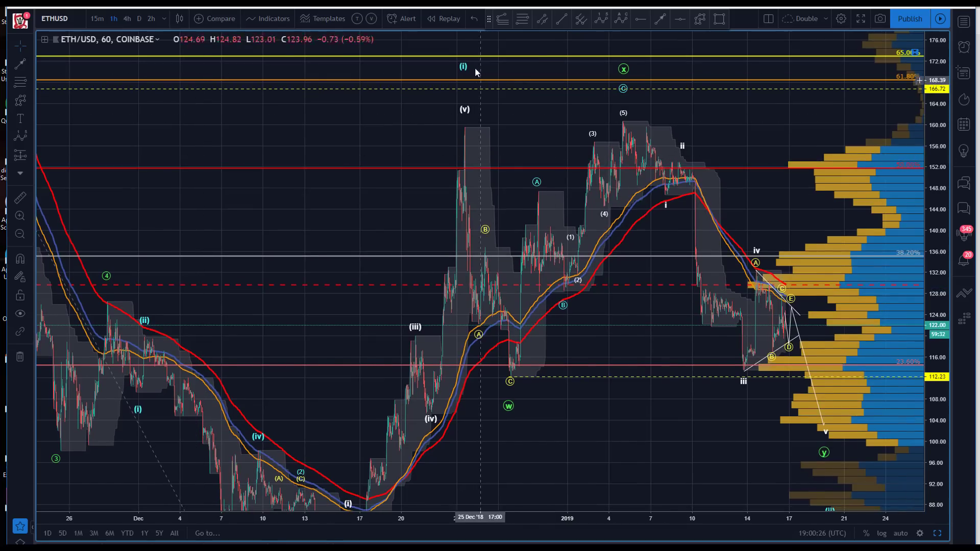
left_click(464, 92)
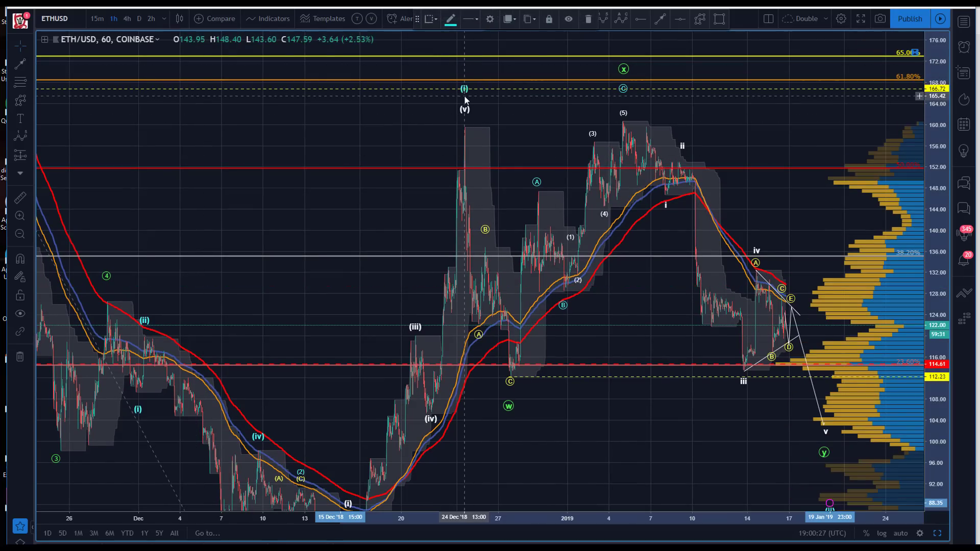
left_click(489, 19)
left_click(475, 259)
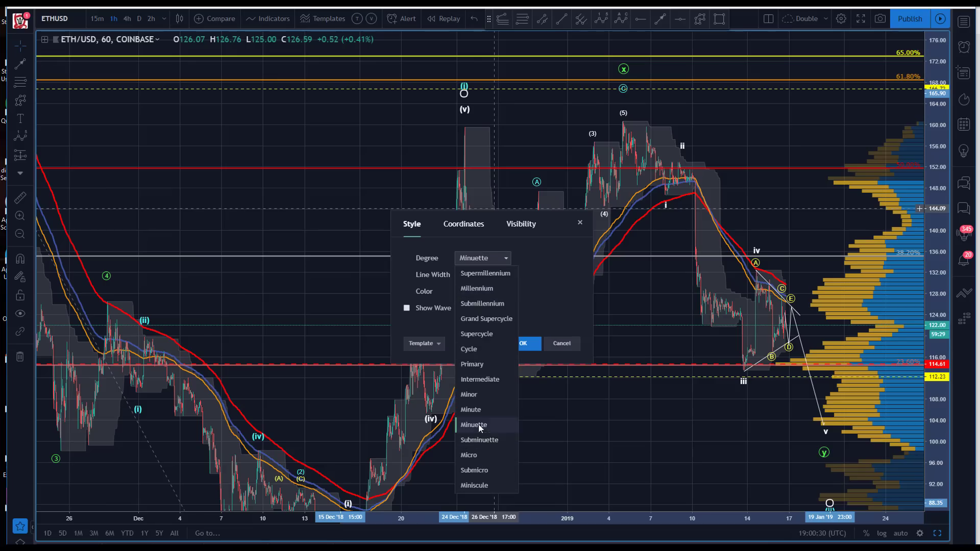
left_click(477, 410)
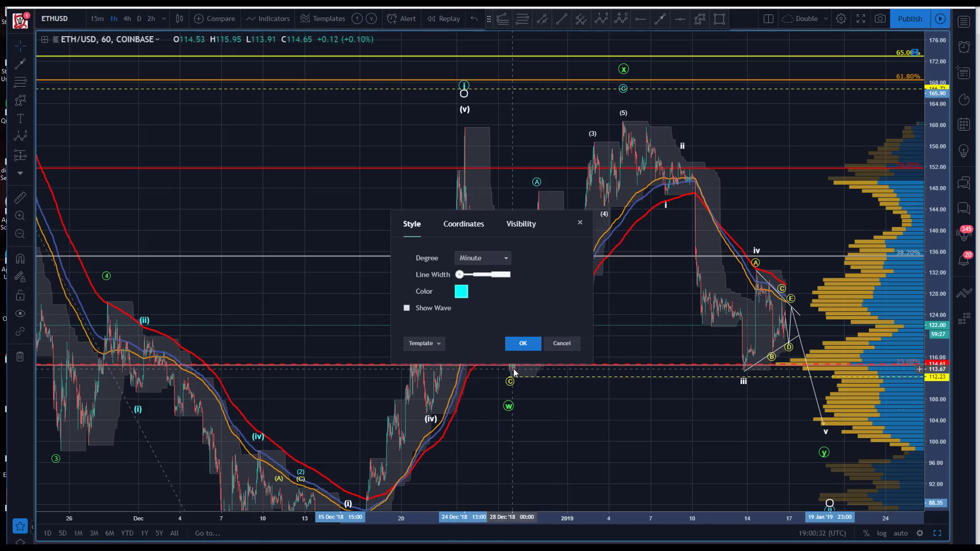
left_click(524, 343)
Step: Remove the white projection path that runs from the triangle down to the wave v label
left_click_drag(355, 237, 247, 125)
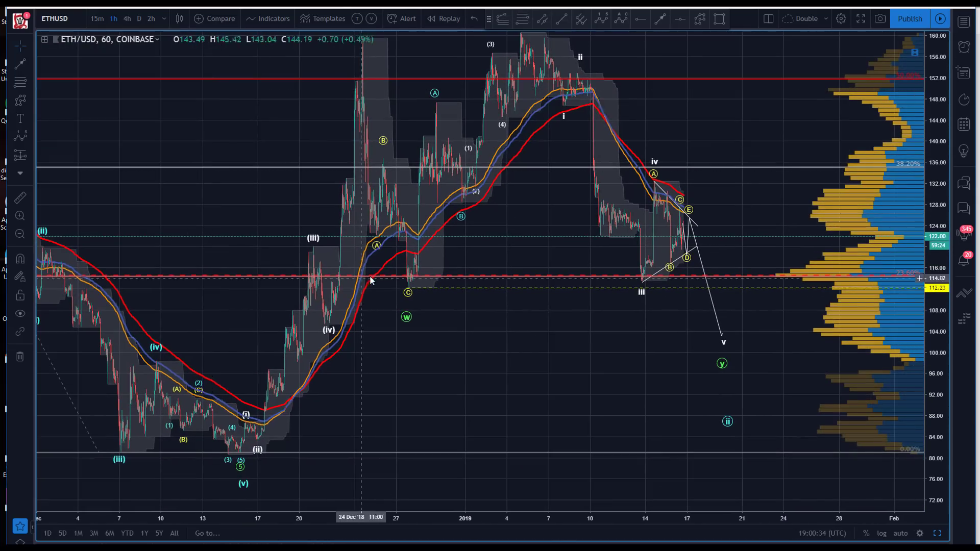
left_click_drag(590, 354, 594, 372)
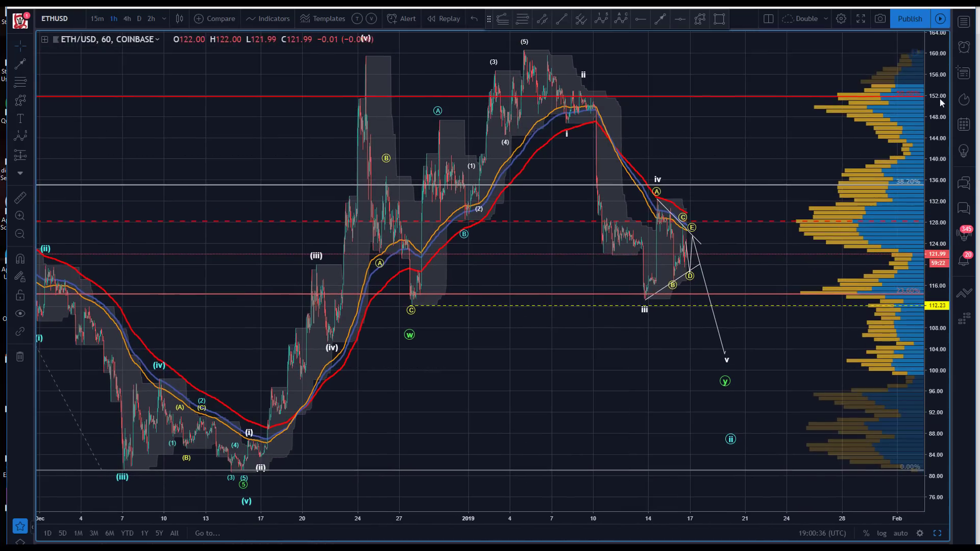
left_click_drag(938, 103, 938, 211)
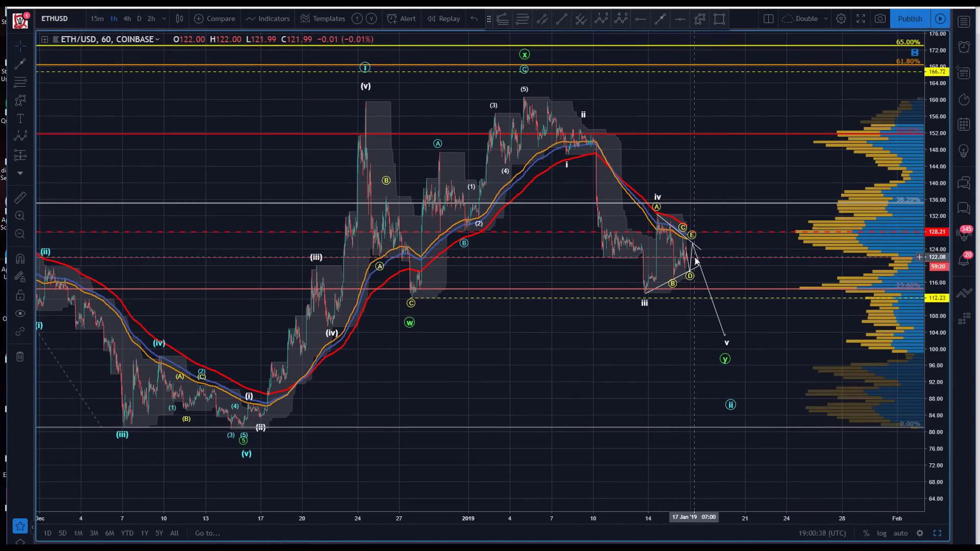
left_click_drag(697, 257, 724, 263)
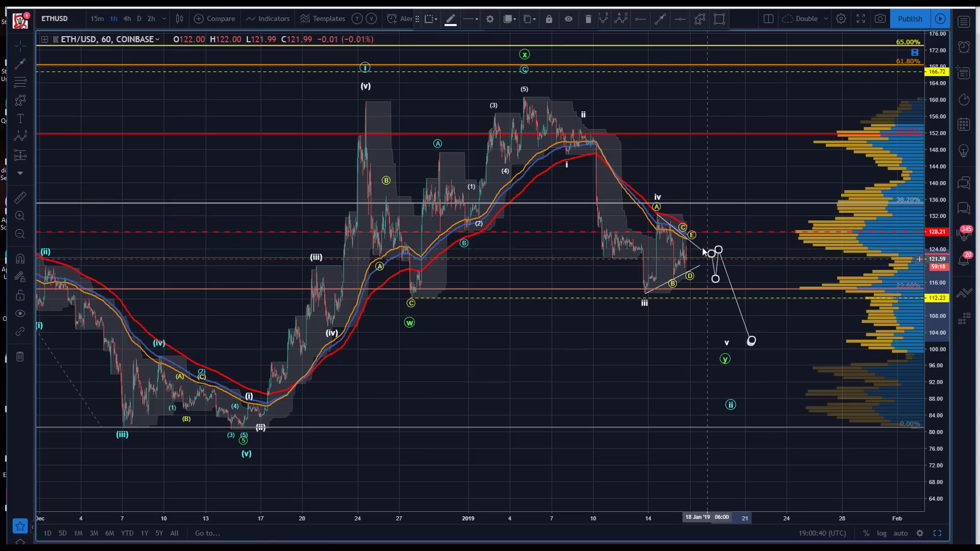
key("Delete")
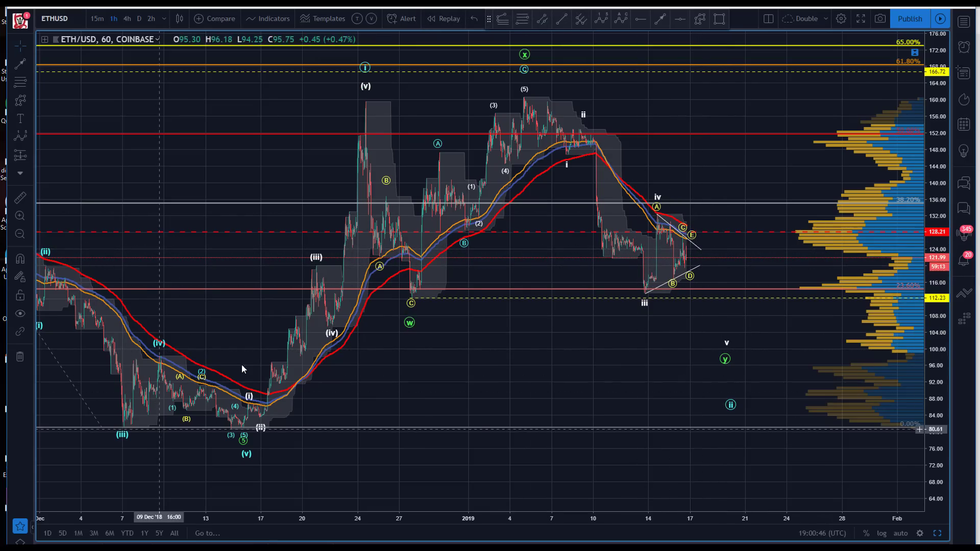
Step: Place a Fibonacci retracement from the 7 December low at 80.97 up to 161.00 and move cyan ii to 94.35, beneath green y
left_click(522, 18)
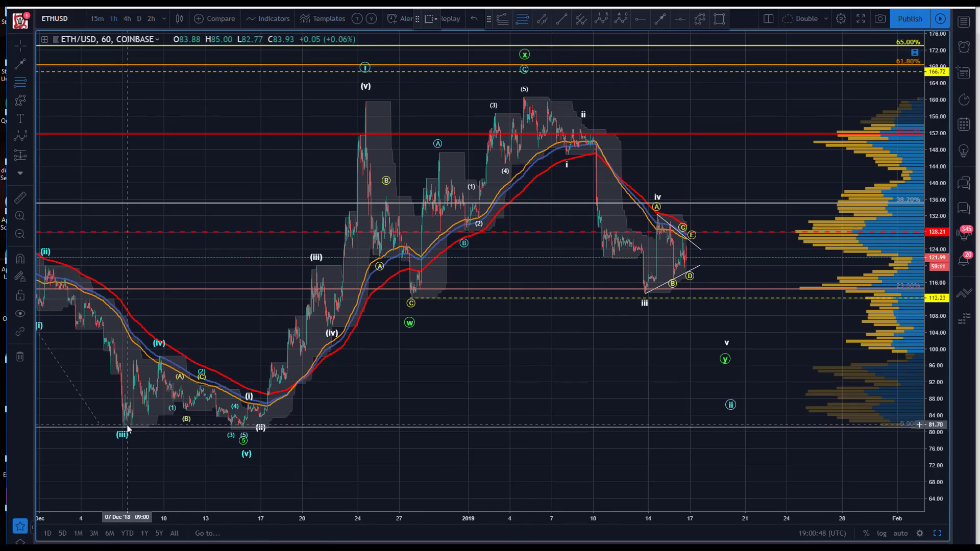
left_click(492, 96)
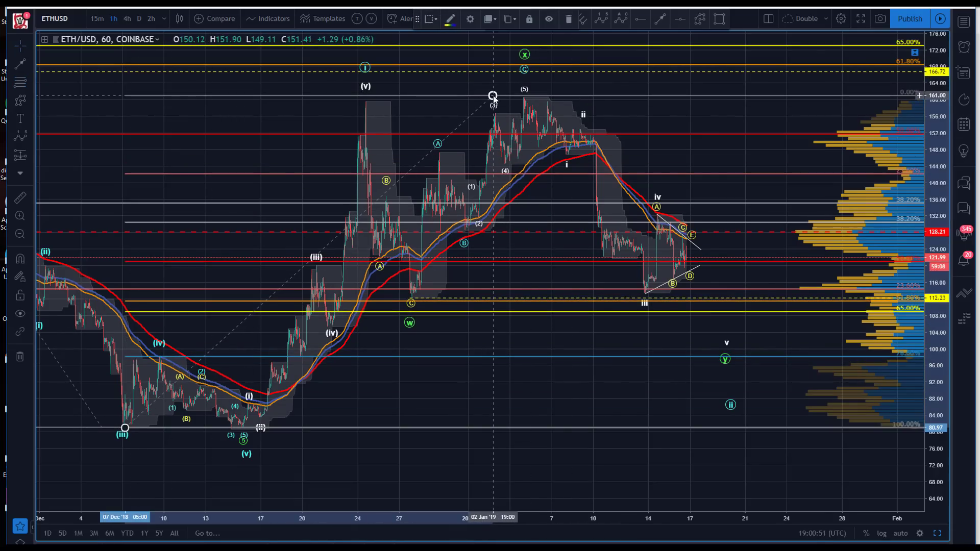
left_click(729, 362)
left_click_drag(732, 403, 729, 373)
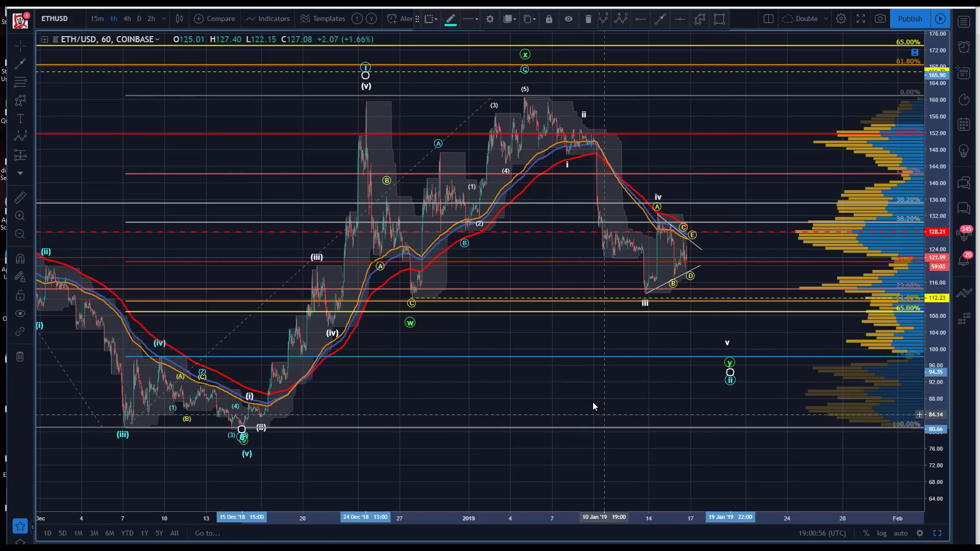
Step: Move the cyan ii and green y labels out to about 12 February, with y at 89.50, and shift the white v label slightly
left_click_drag(518, 401, 342, 424)
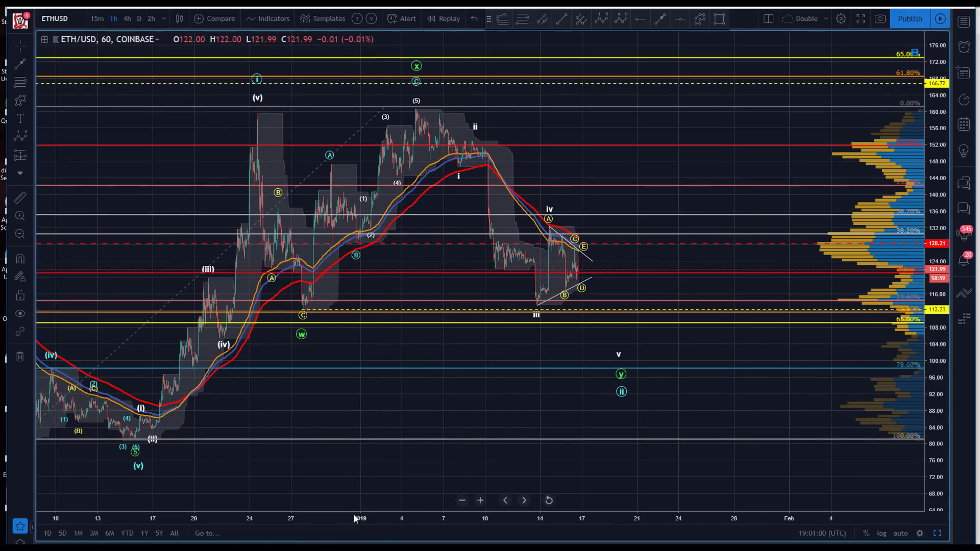
left_click_drag(375, 516, 467, 510)
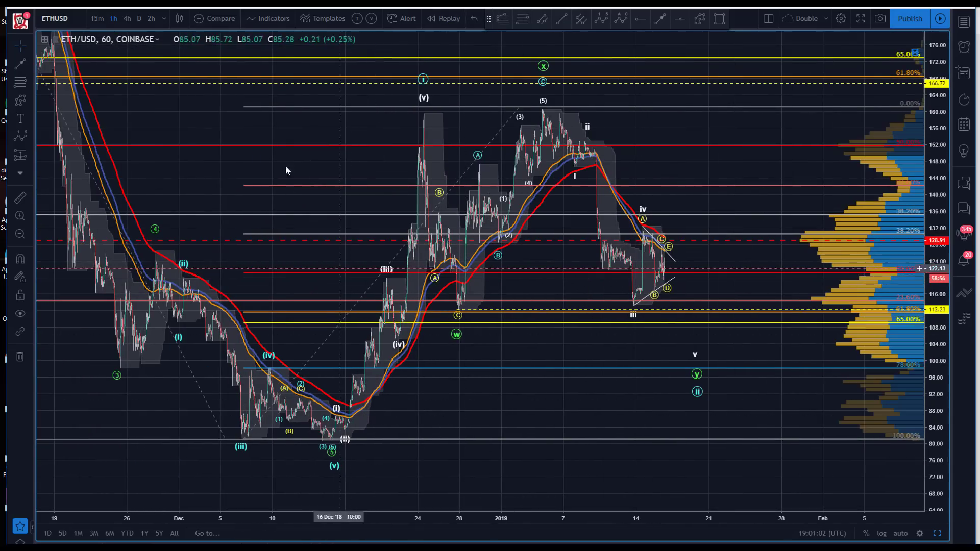
left_click_drag(260, 130, 119, 131)
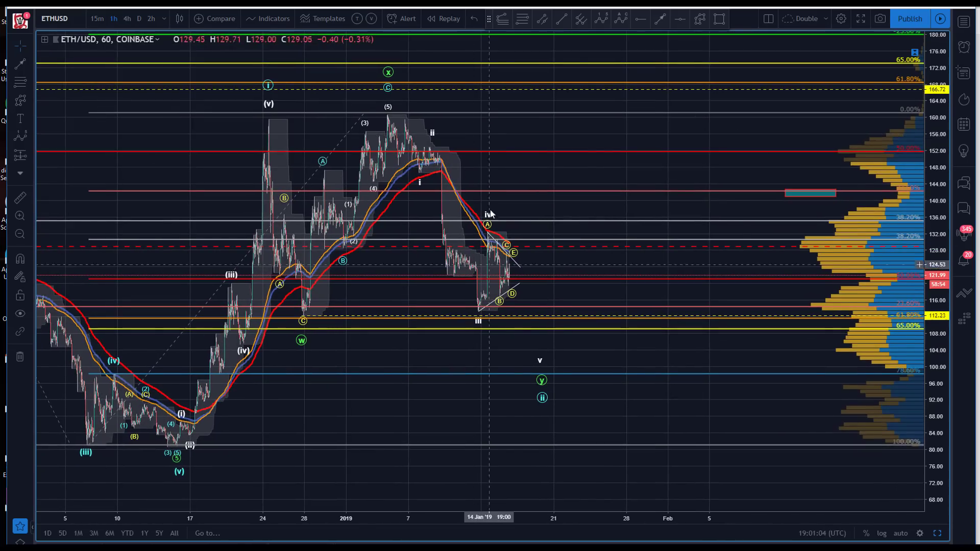
left_click(389, 73)
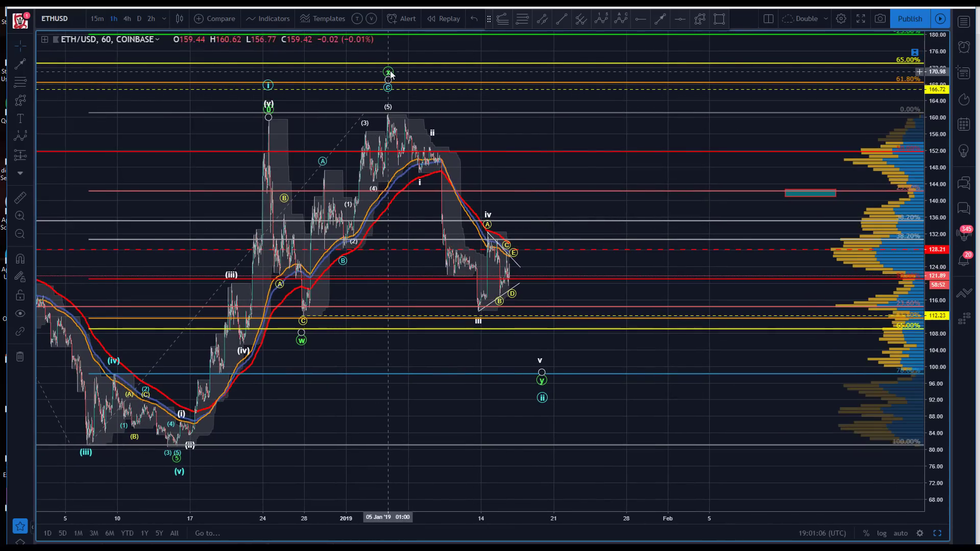
left_click(386, 127)
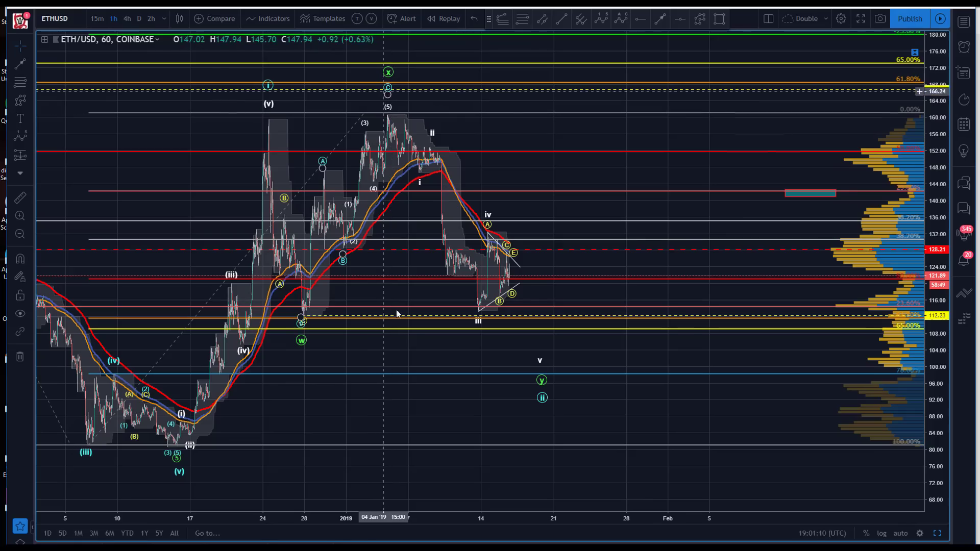
left_click_drag(540, 401, 782, 427)
left_click_drag(543, 386, 785, 416)
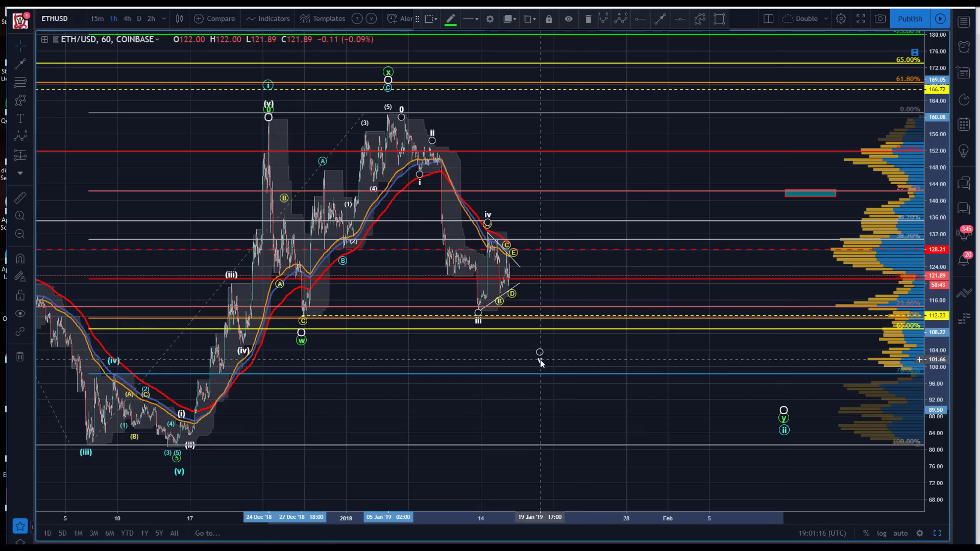
left_click(540, 341)
left_click(135, 169)
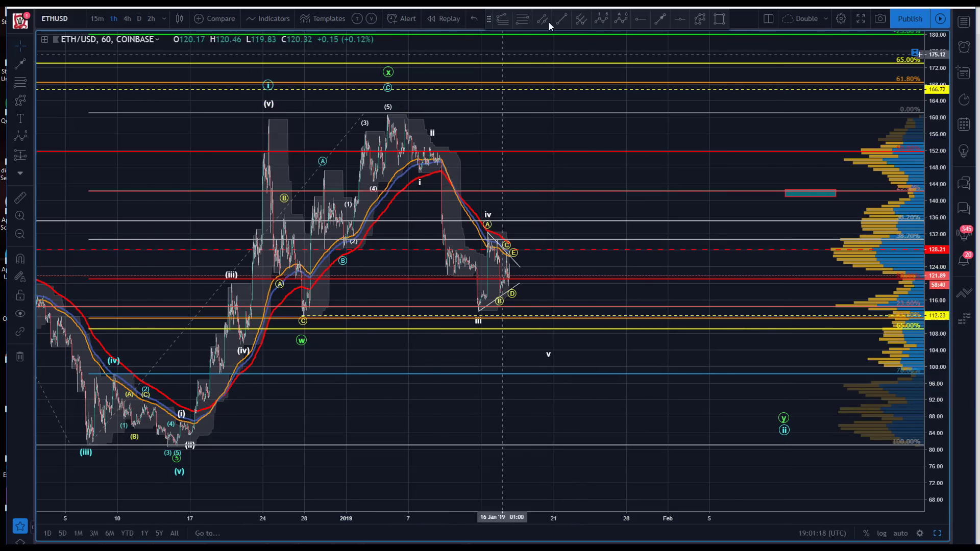
Step: Place an ABC correction from the January high at 161.50, with A at 98.50, B at 152.74 and C at 91.81 above green y
left_click(622, 20)
left_click(385, 110)
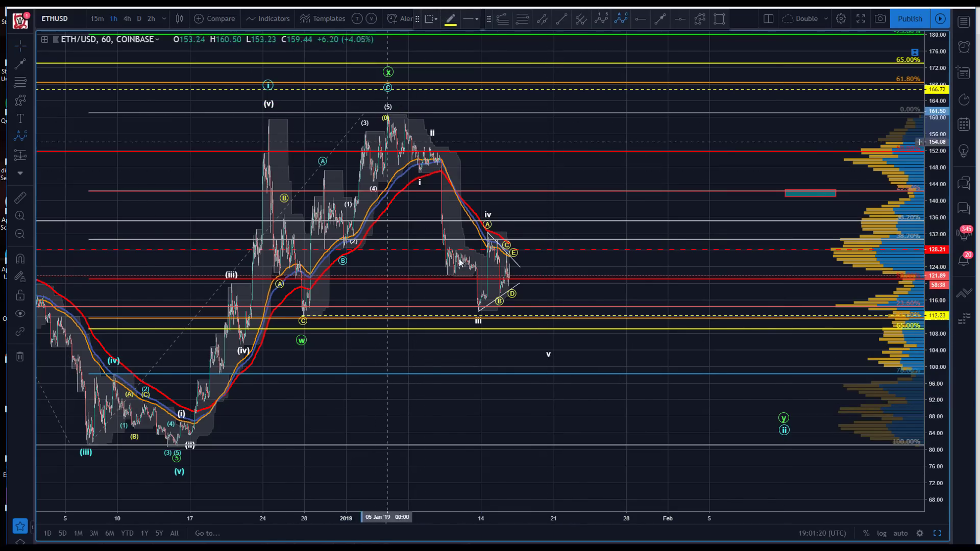
left_click(545, 373)
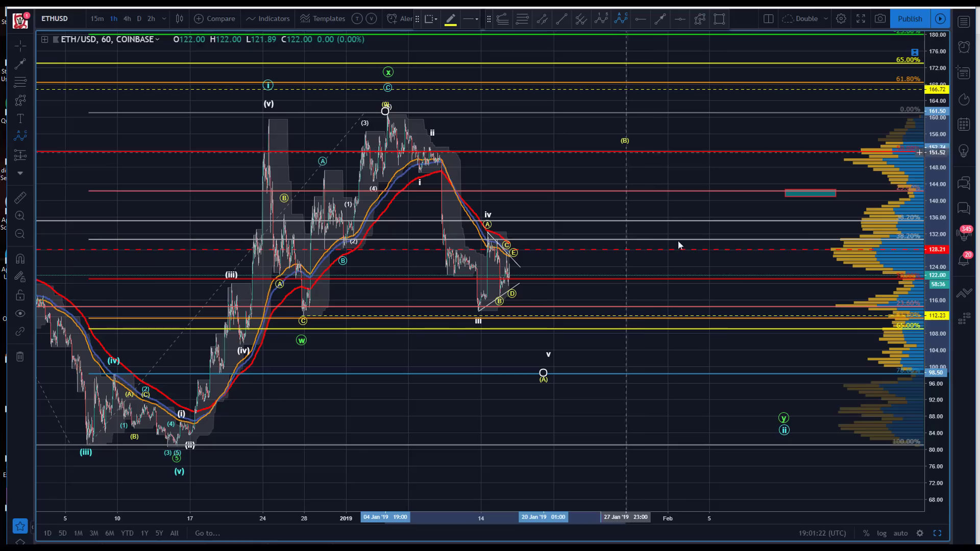
left_click(624, 147)
left_click(780, 401)
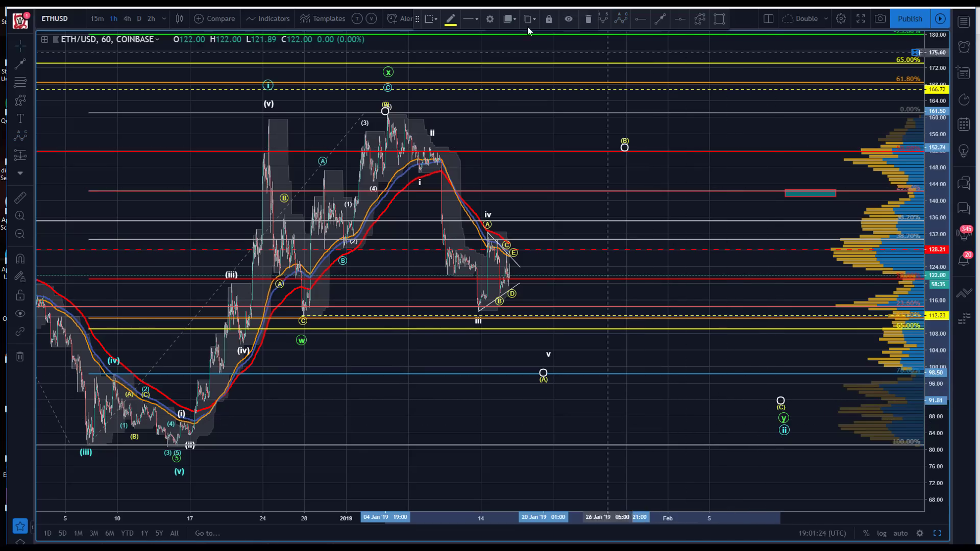
Step: Set the degree of the yellow ABC correction to Minuette
left_click(489, 19)
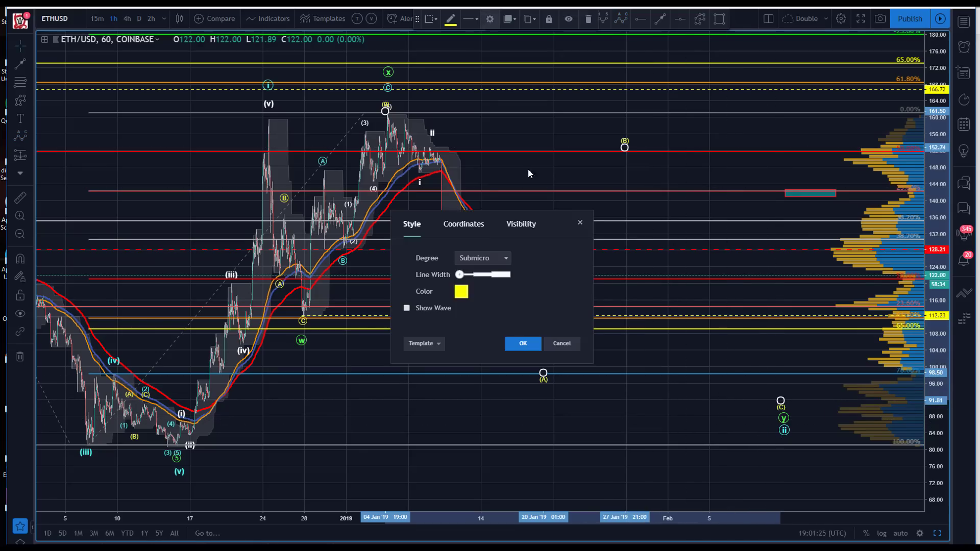
left_click(489, 258)
left_click(473, 425)
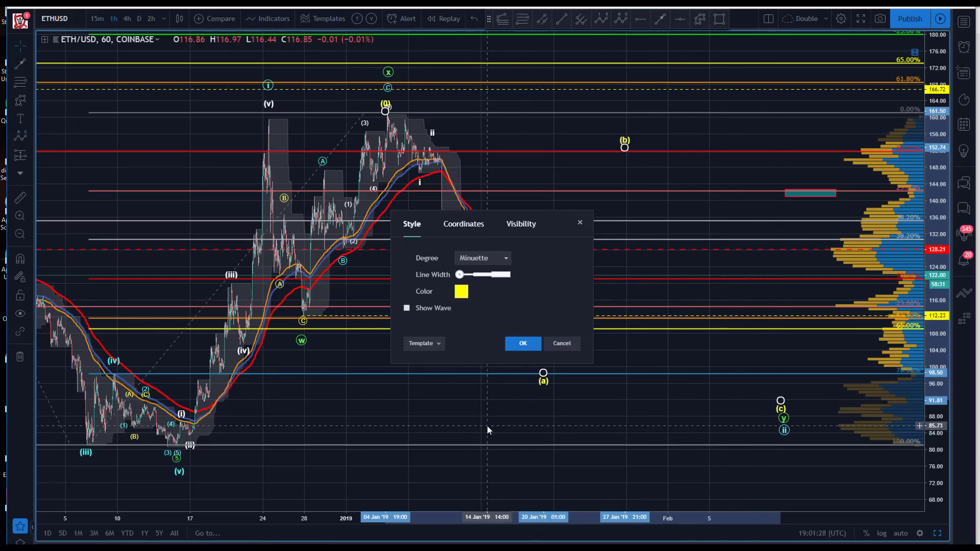
left_click(523, 343)
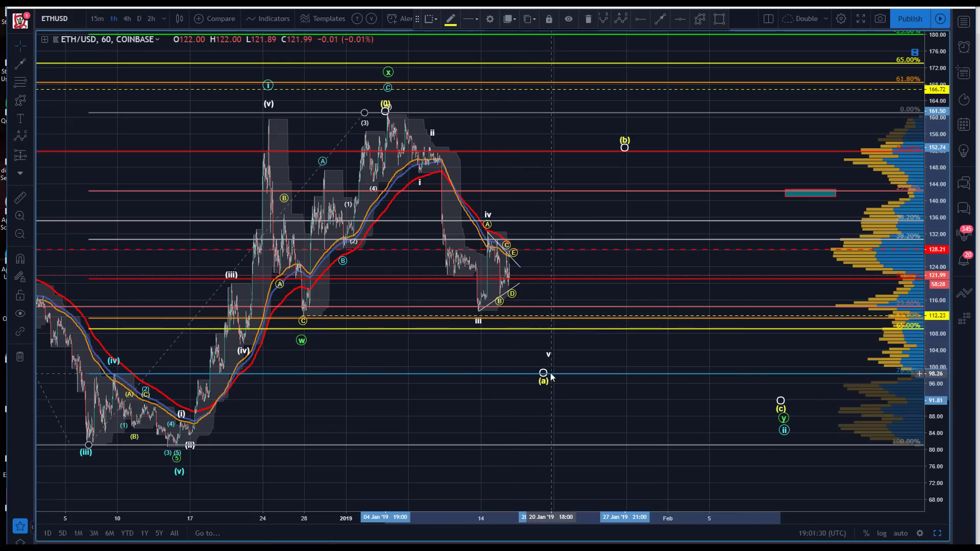
Step: Raise the white v label to about 108, at the 65% retracement level, and seat the yellow (a) label just beneath it
left_click(547, 352)
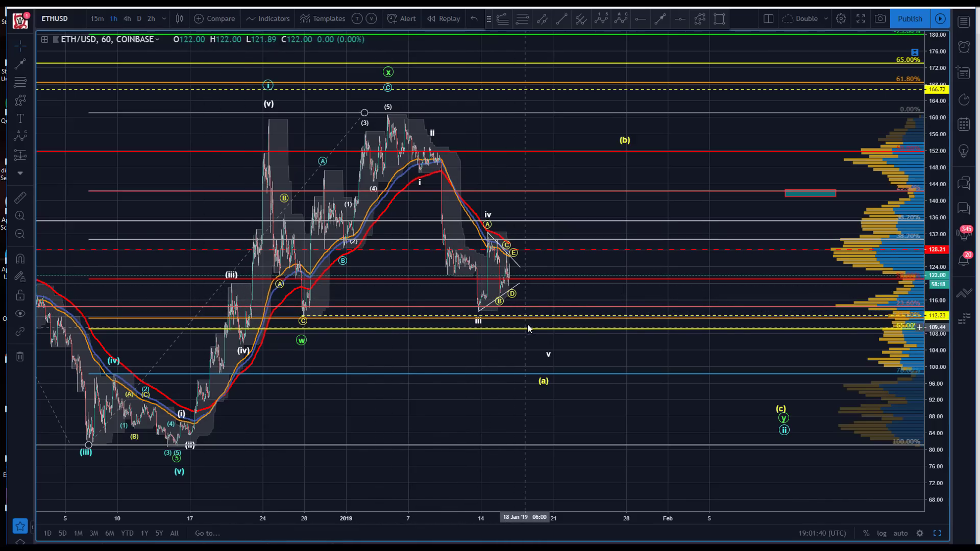
left_click_drag(546, 350, 542, 332)
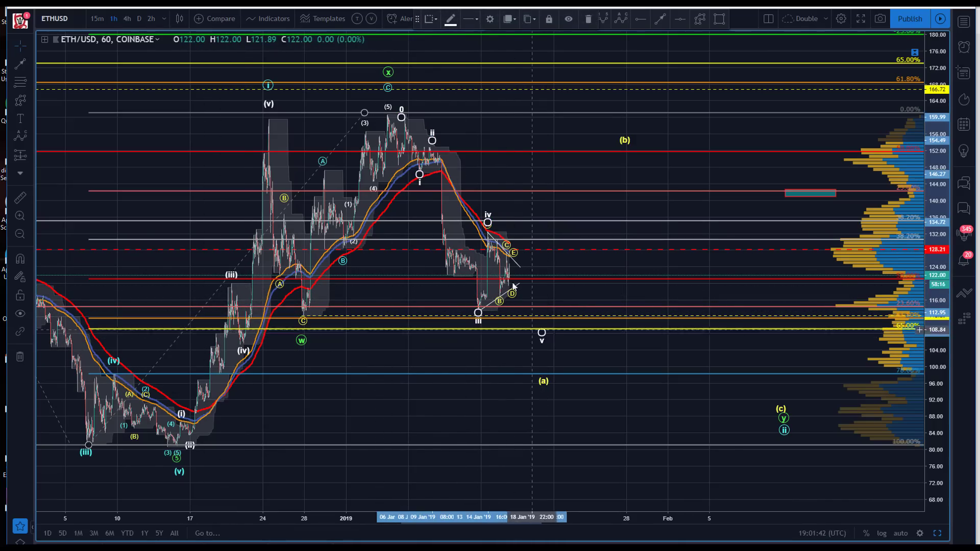
left_click_drag(544, 378, 543, 350)
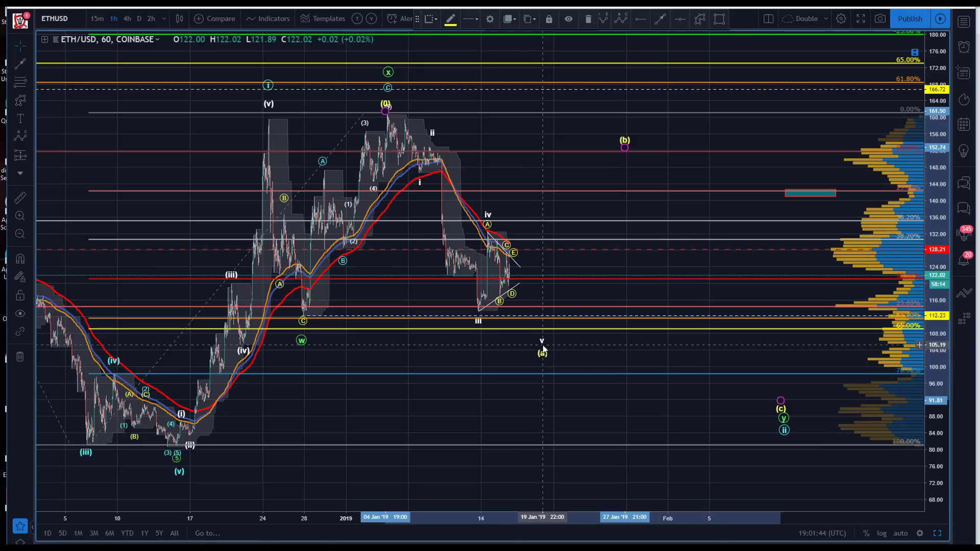
left_click(95, 134)
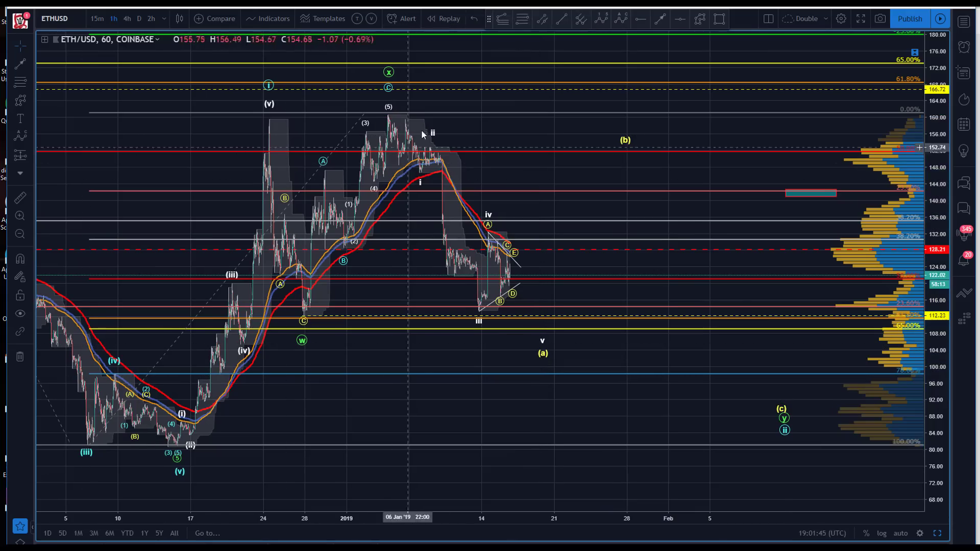
Step: Delete the Fibonacci retracement ending at 161.00 and draw a dashed arrow from wave E at 127.93 down to wave v at 106.40
left_click(365, 113)
key("Delete")
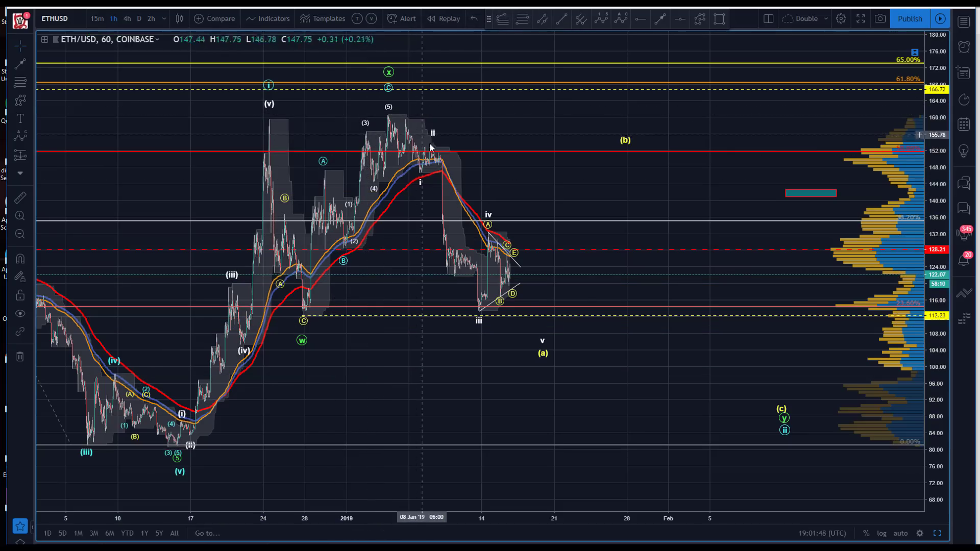
left_click(659, 20)
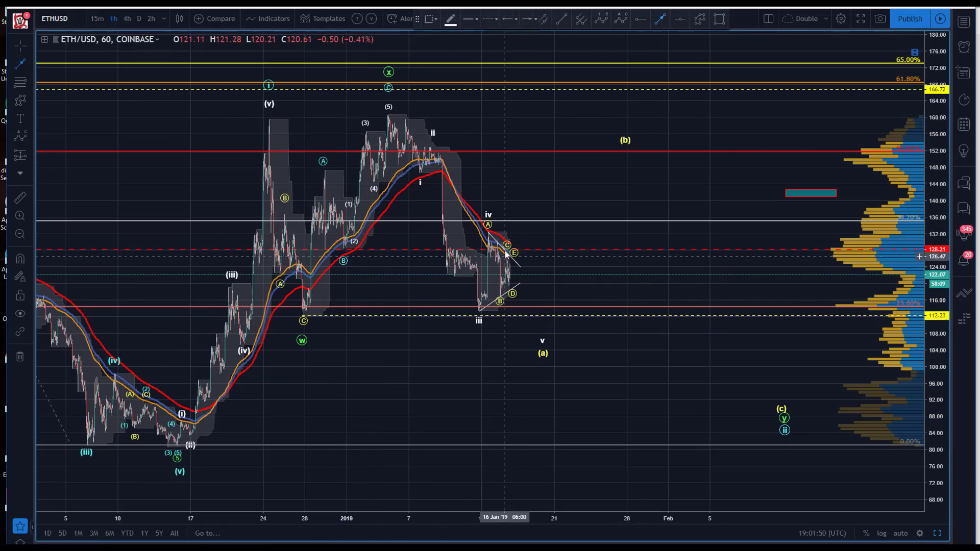
left_click_drag(511, 251, 540, 339)
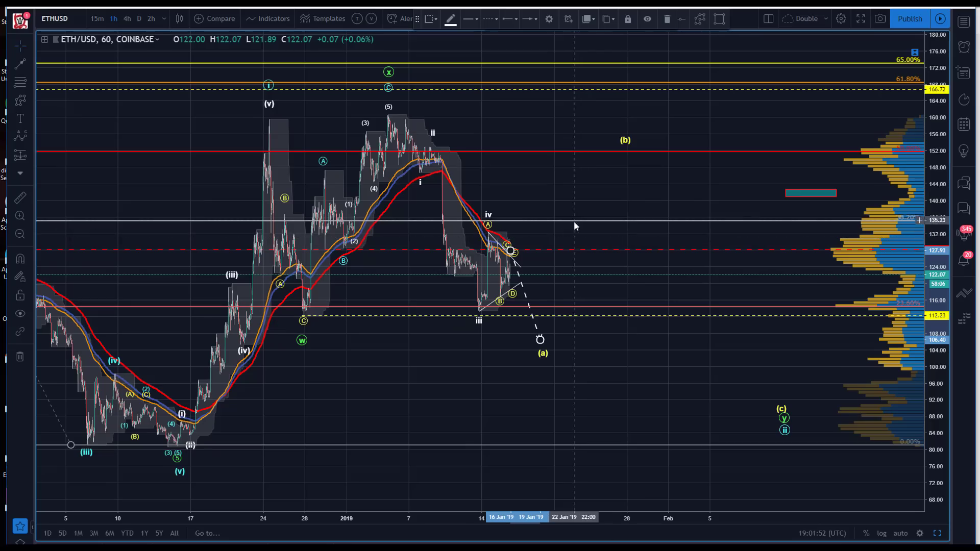
Step: Draw a polyline projection from (a) at about 108, up in three legs to (b) near 152, and down in five legs to (c) near 88
left_click(629, 101)
left_click(698, 19)
left_click_drag(540, 334, 573, 209)
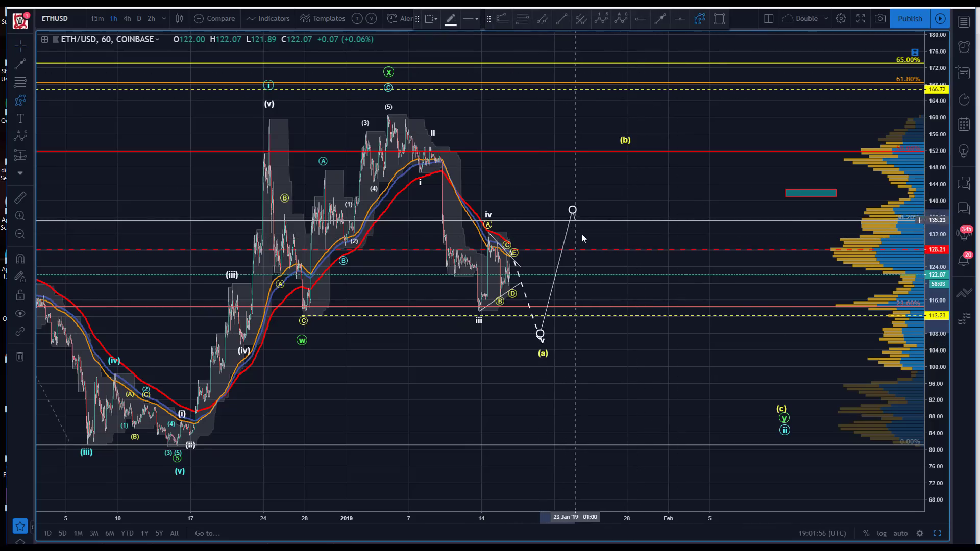
left_click(596, 264)
left_click(621, 148)
left_click(660, 256)
left_click(675, 198)
double_click(734, 354)
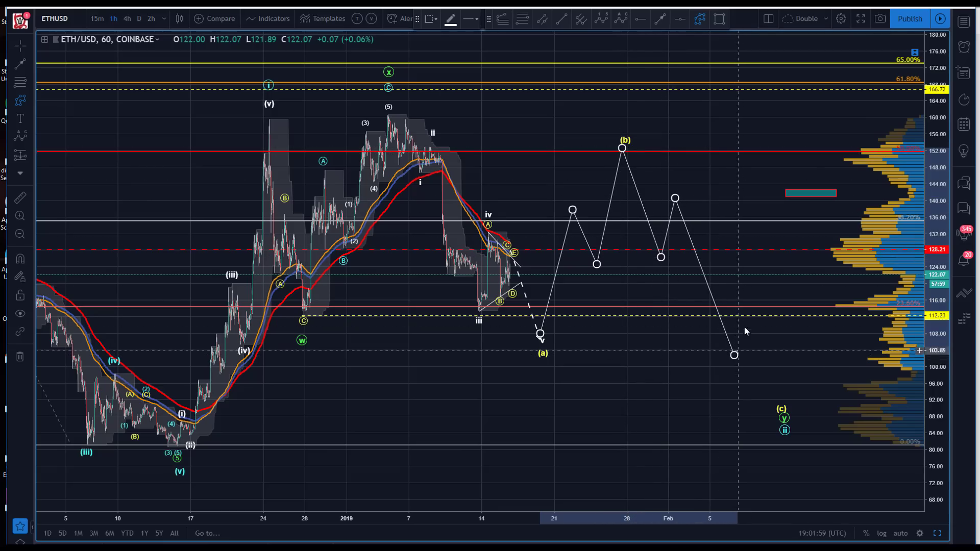
double_click(784, 416)
left_click(520, 326)
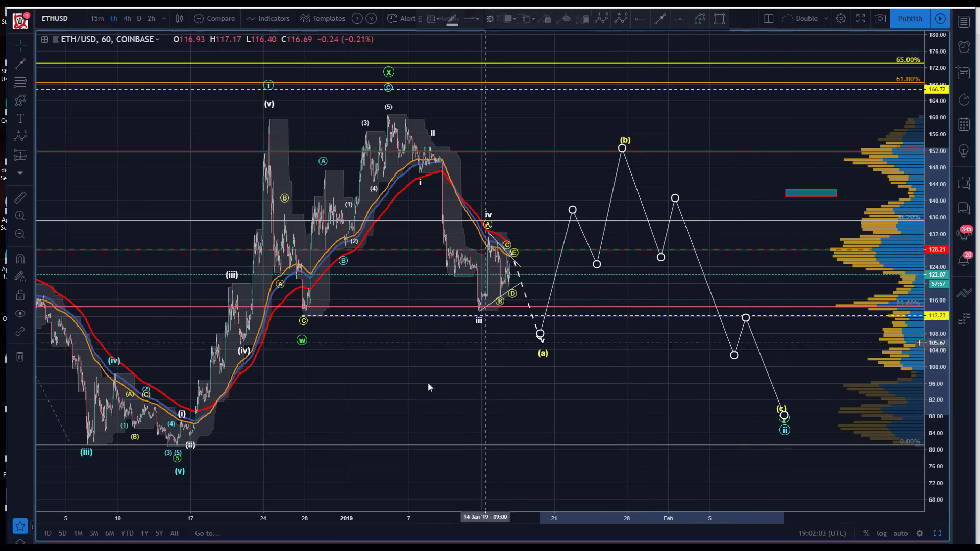
left_click_drag(365, 417, 333, 419)
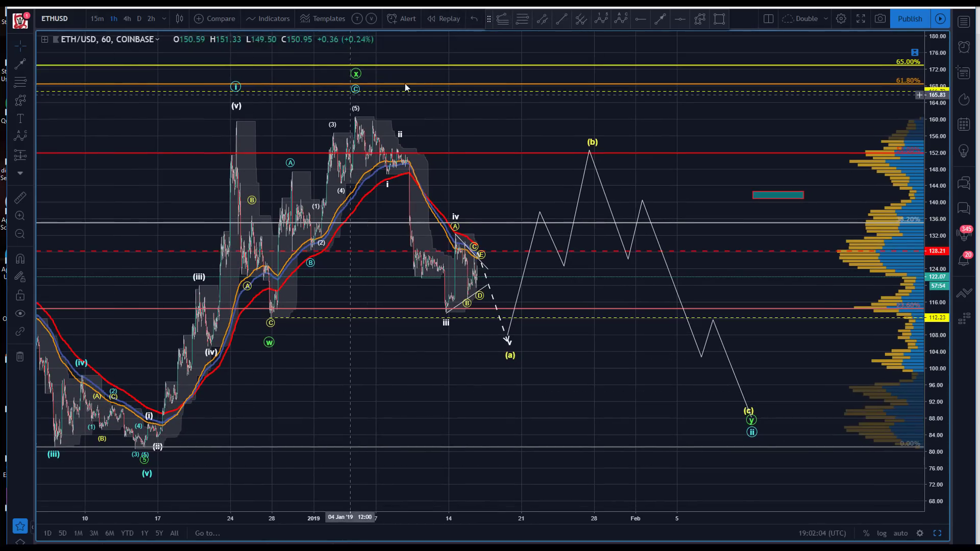
key("alt+t")
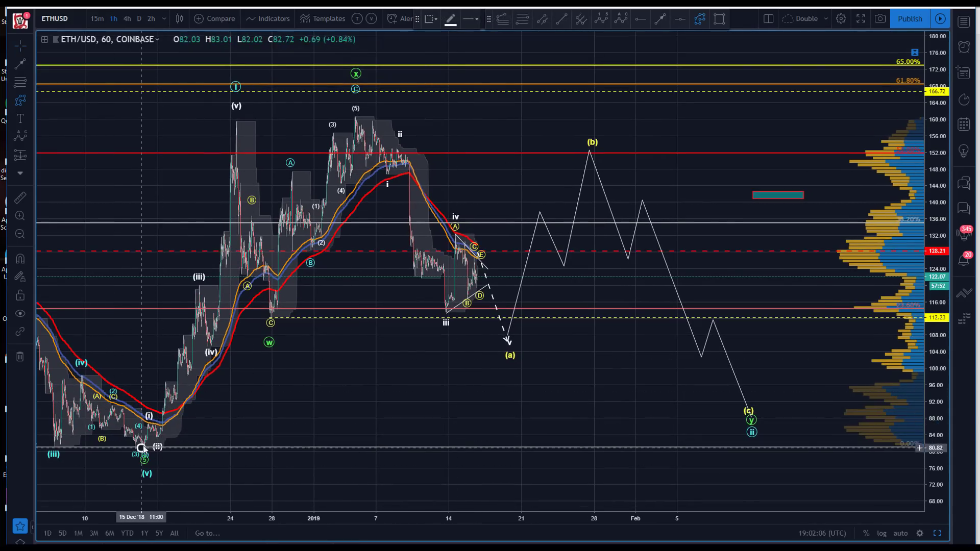
left_click(141, 448)
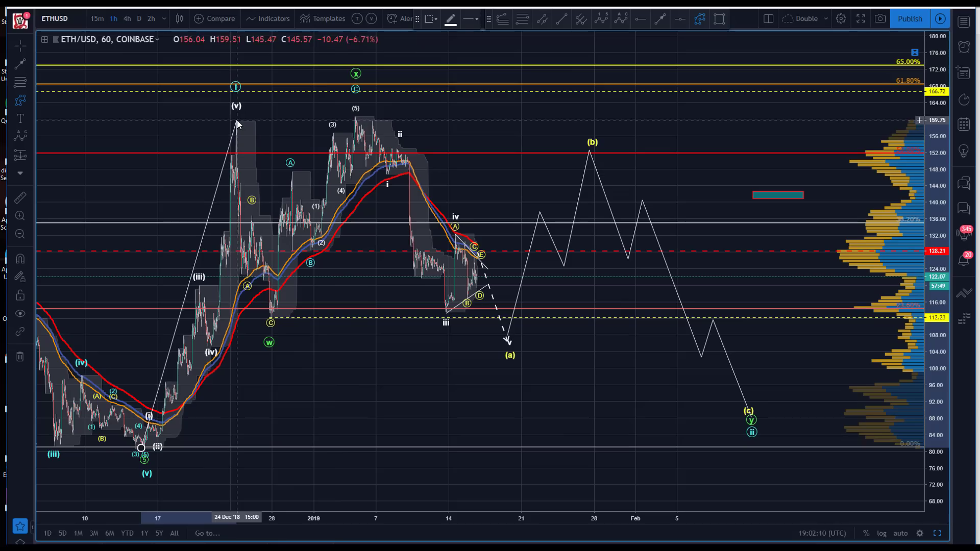
key("Escape")
Step: Try outlining the w-x-y correction with a polyline from the white (v) high through green w and x down to y
left_click(699, 18)
left_click(234, 121)
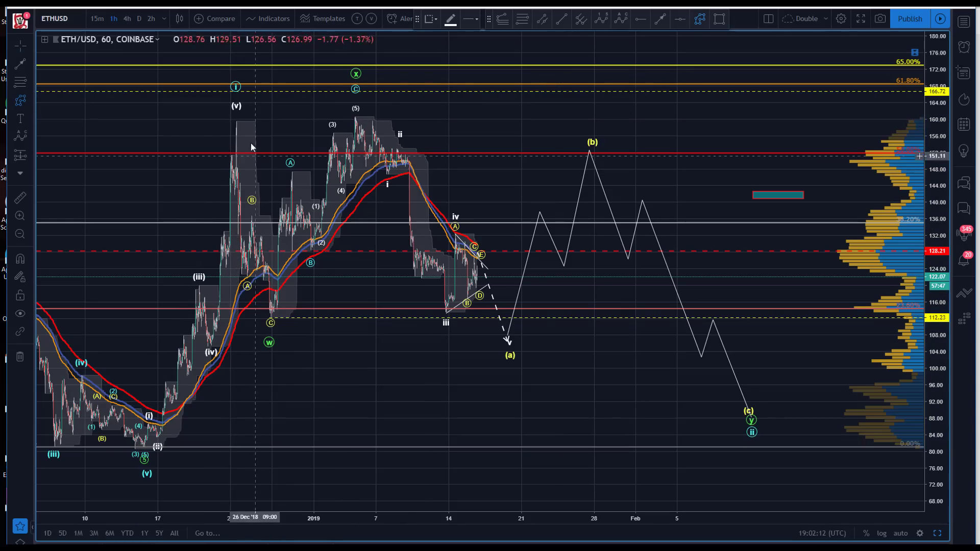
left_click(270, 328)
left_click(351, 119)
double_click(747, 417)
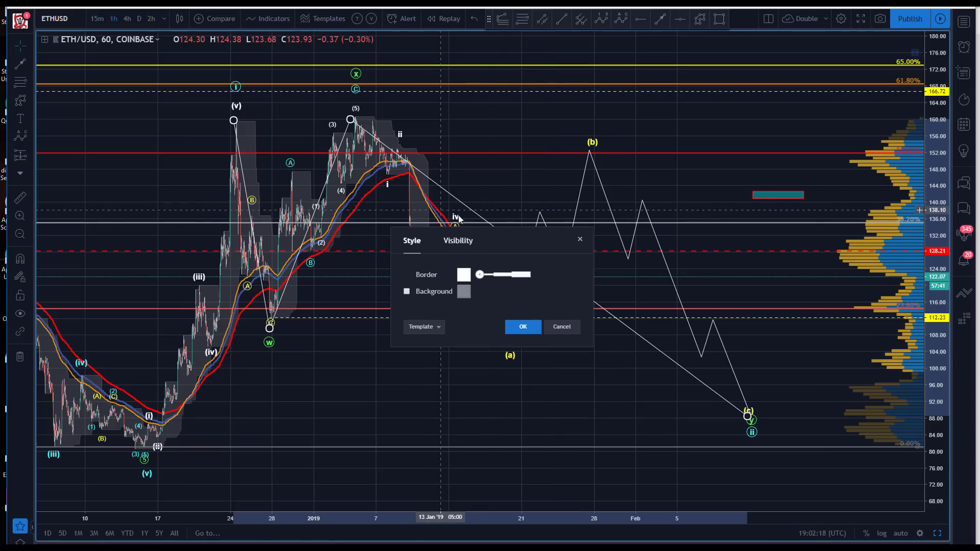
left_click(522, 327)
mouse_move(449, 193)
left_mouse_down()
mouse_move(549, 182)
mouse_move(478, 208)
mouse_move(576, 239)
left_mouse_up()
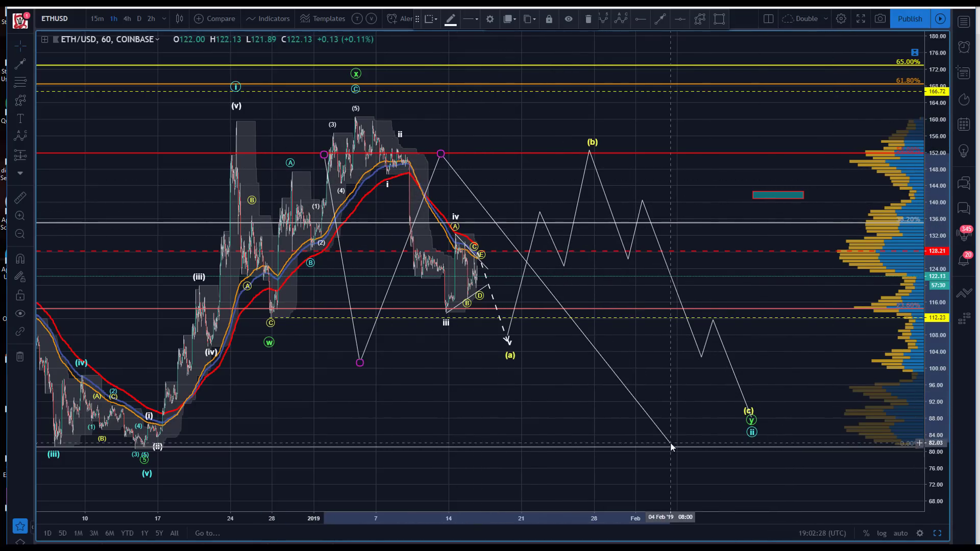
key("Delete")
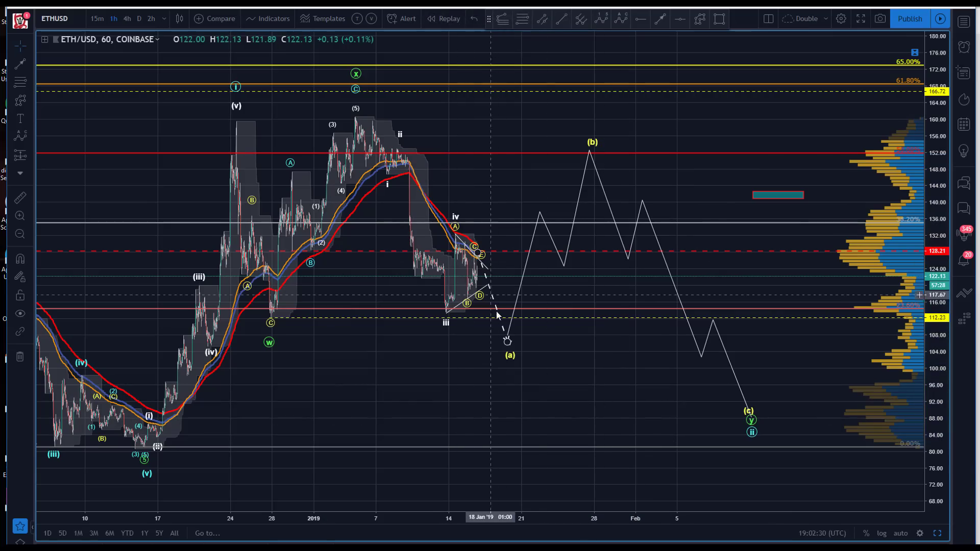
Step: Nudge point (a) of the yellow ABC correction to 104.51, directly beneath the tip of the dashed arrow
left_click_drag(482, 362, 497, 248)
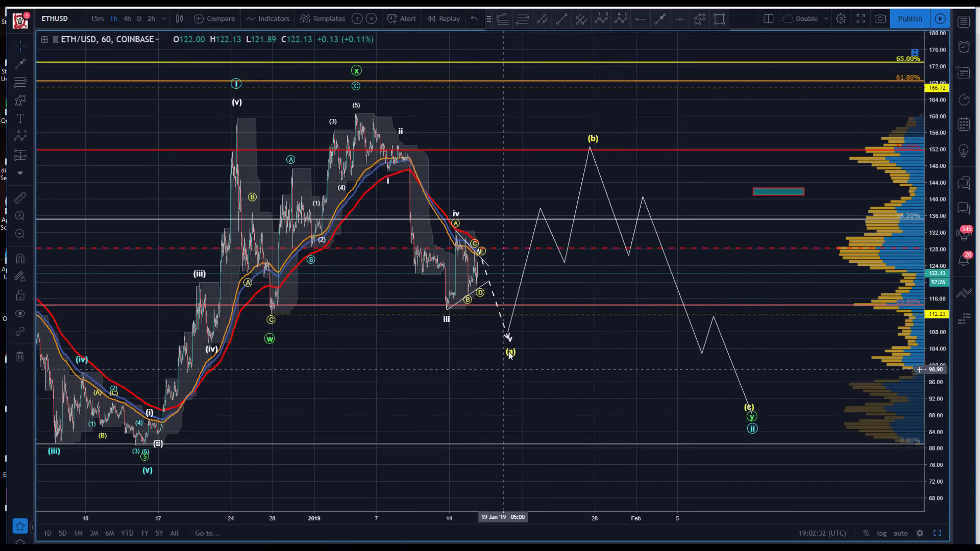
left_click(508, 337)
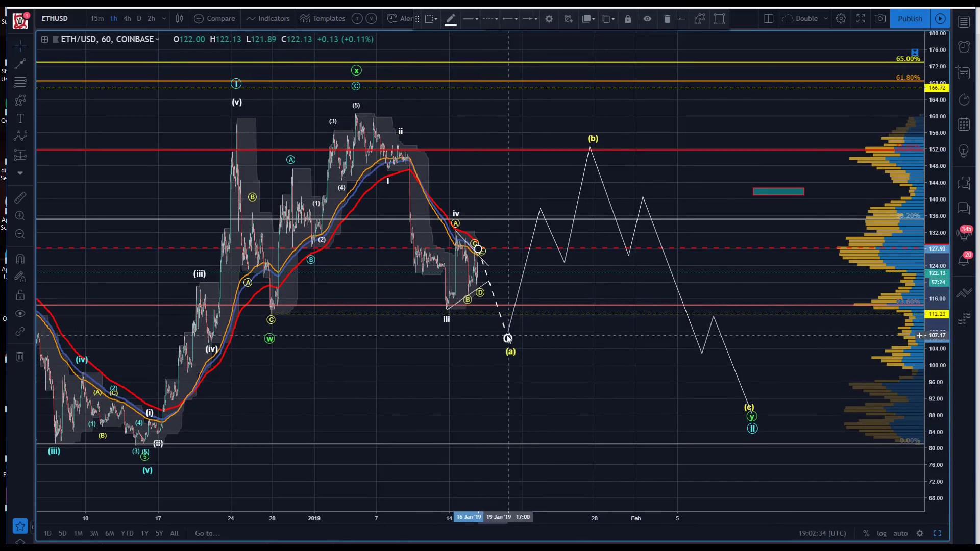
left_click_drag(374, 387, 516, 386)
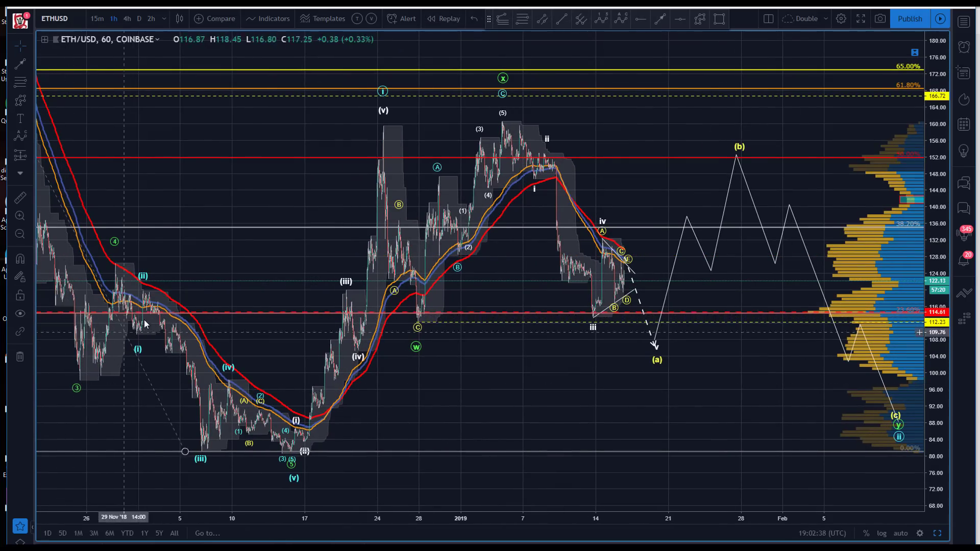
left_click_drag(711, 398, 669, 389)
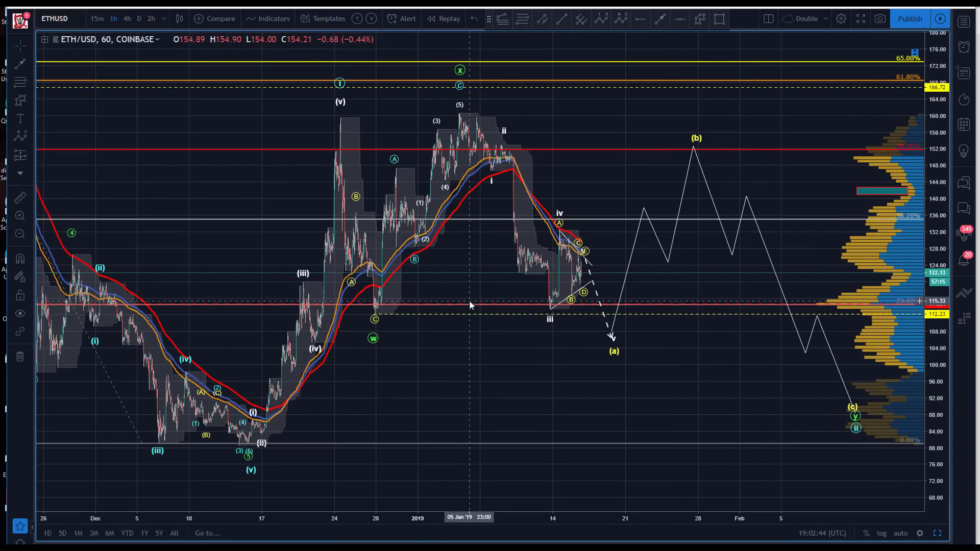
left_click(549, 310)
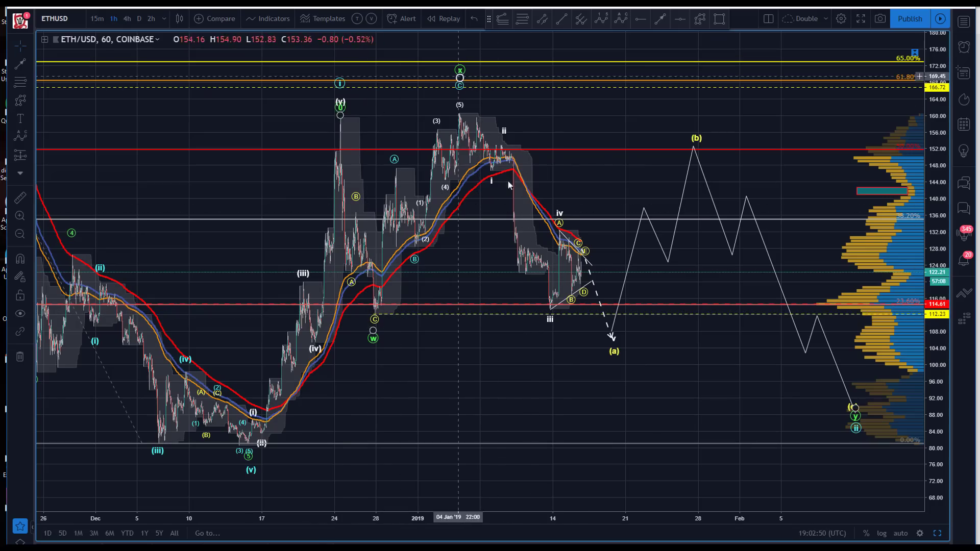
left_click(614, 351)
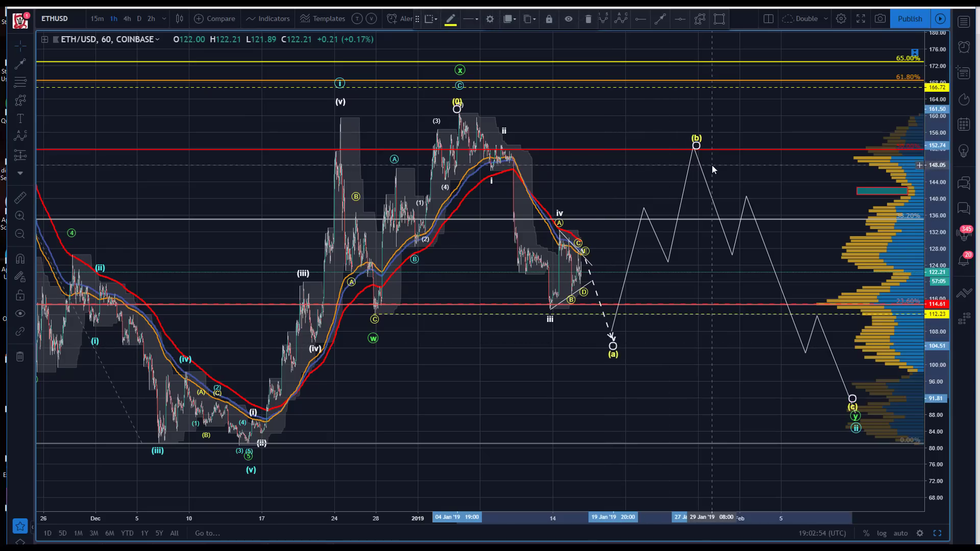
Step: Draw a Fibonacci retracement from the December low at 80.80 up to the January high level at 160.58
left_click_drag(711, 379, 691, 372)
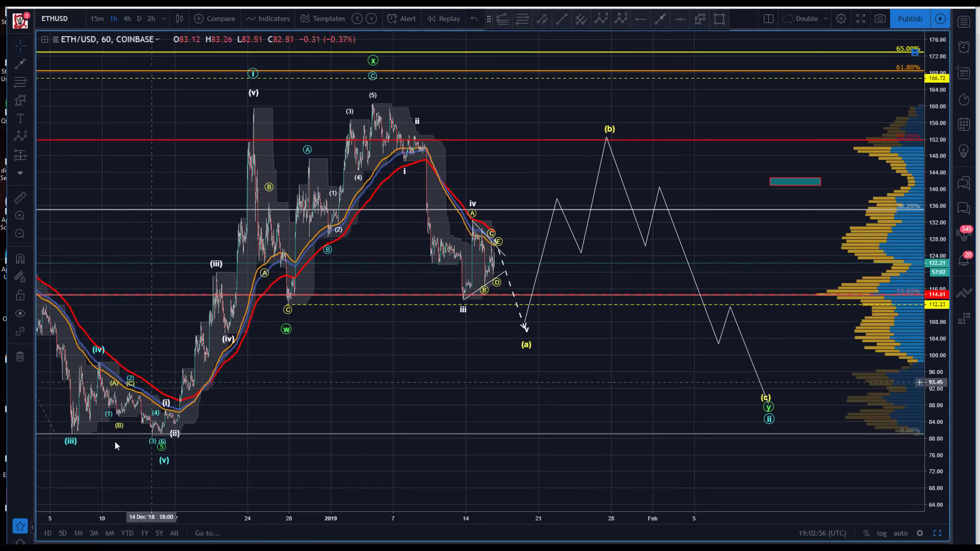
left_click(522, 19)
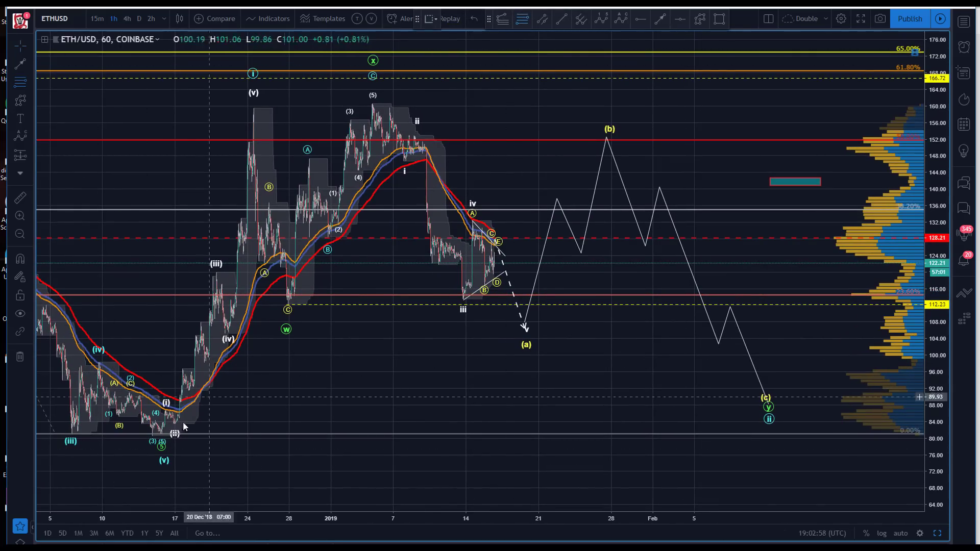
left_click(148, 435)
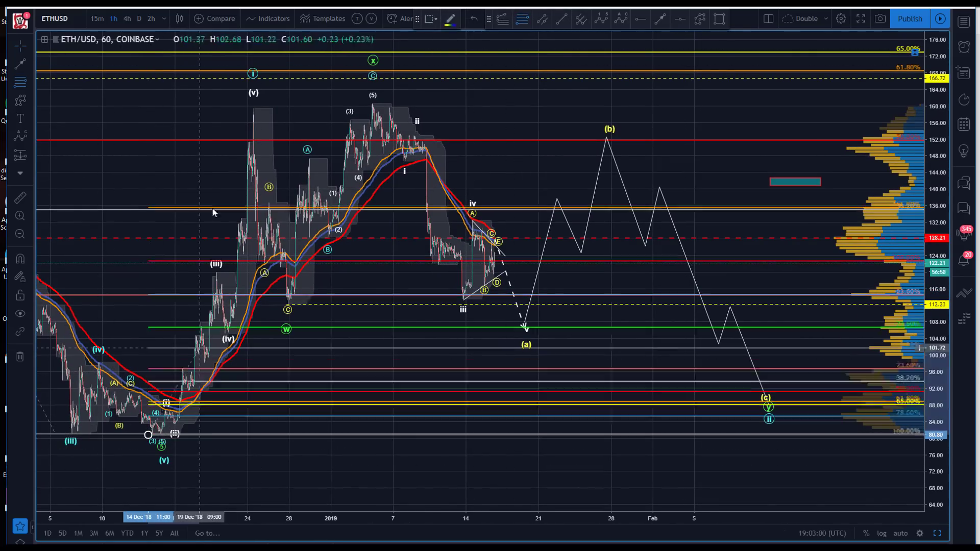
left_click(290, 103)
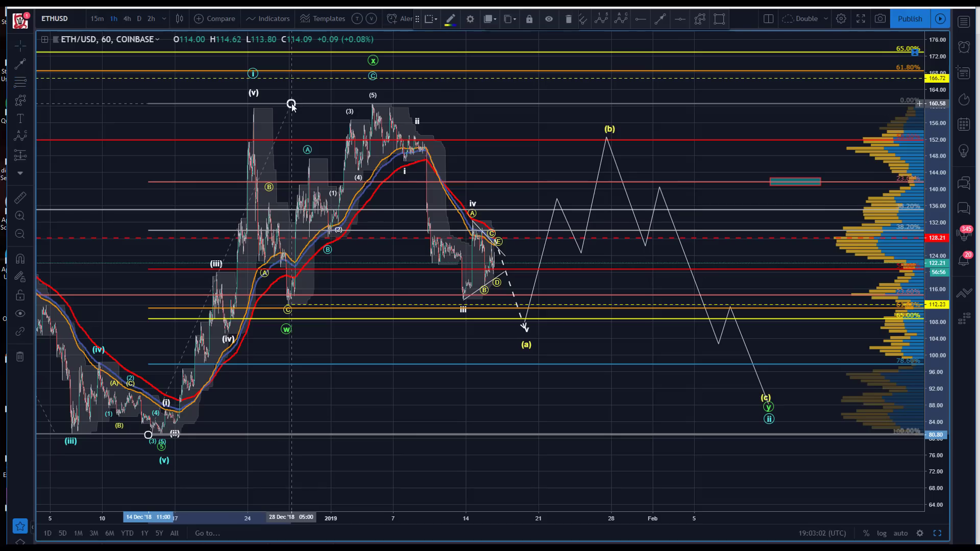
Step: Enable the 0.887 level in the settings of the Fibonacci retracement drawn from the December low
right_click(290, 104)
left_click(315, 284)
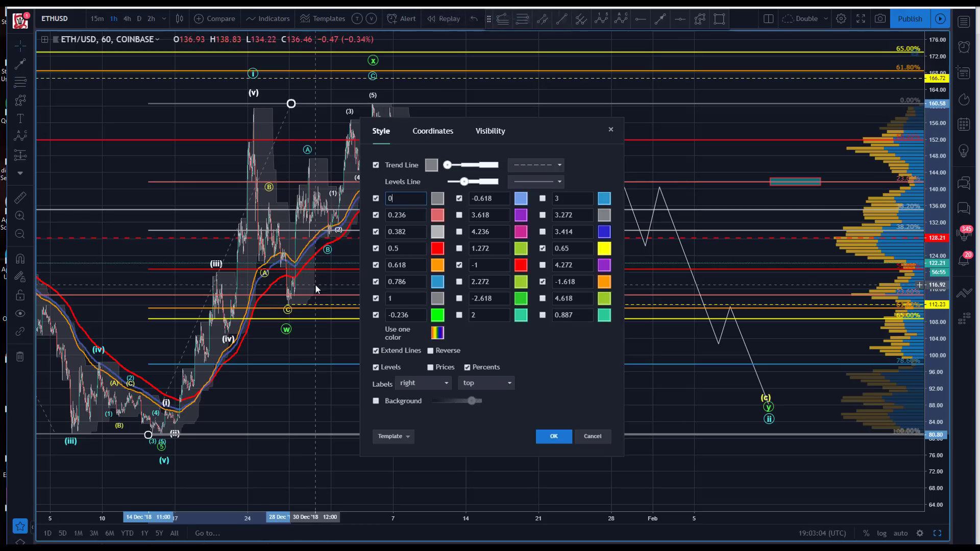
left_click(543, 315)
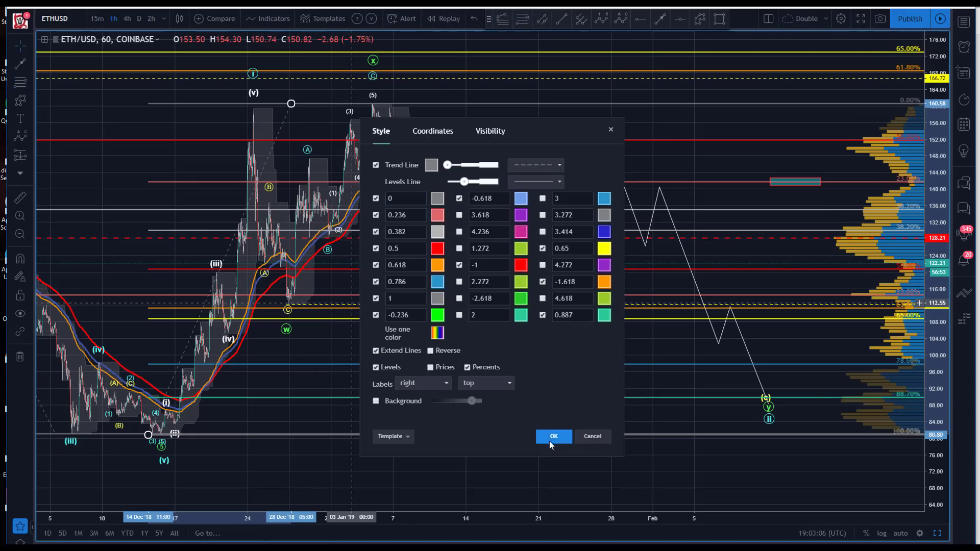
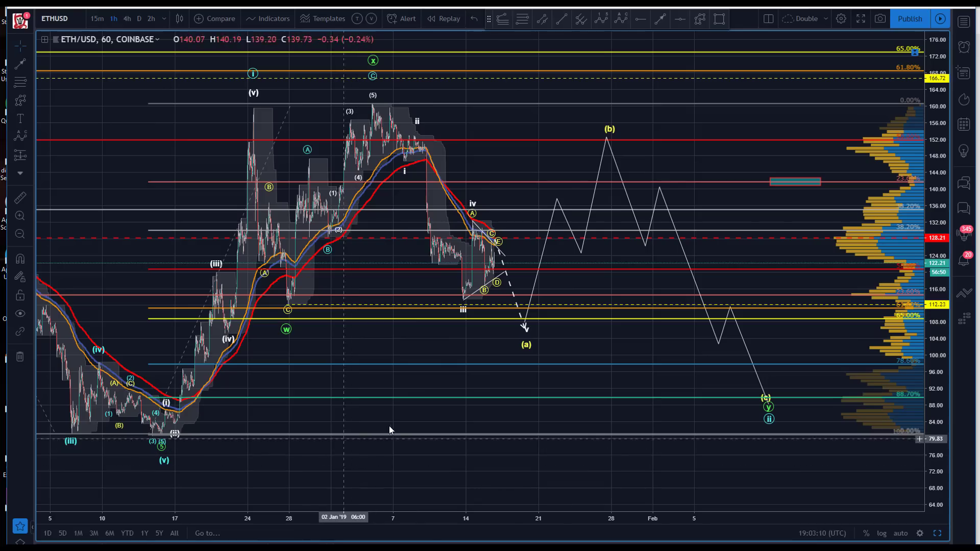
Step: Draw a pitchfork from the January high at 160.58 through the projected (a) low at 107.44 to the (b) high at 152.44
left_click(372, 103)
left_click(526, 327)
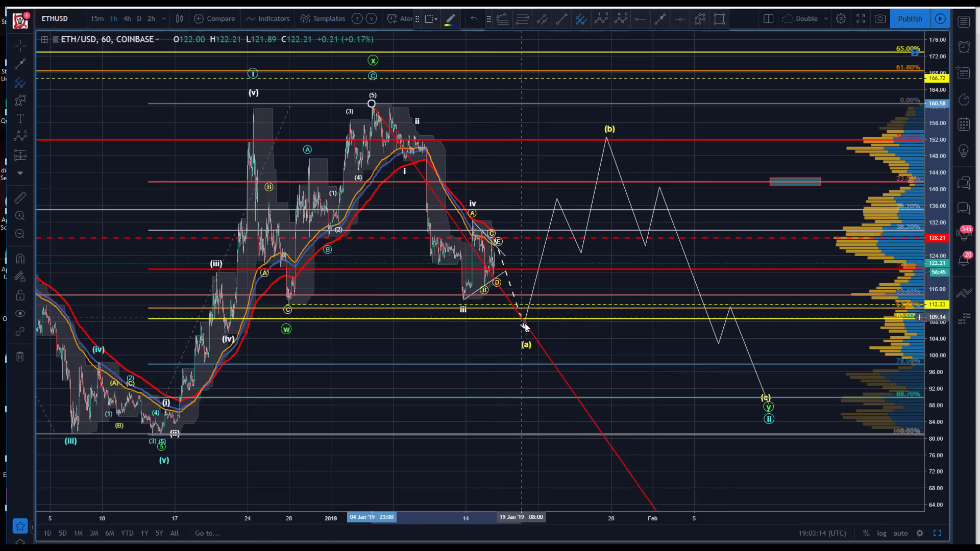
left_click(525, 324)
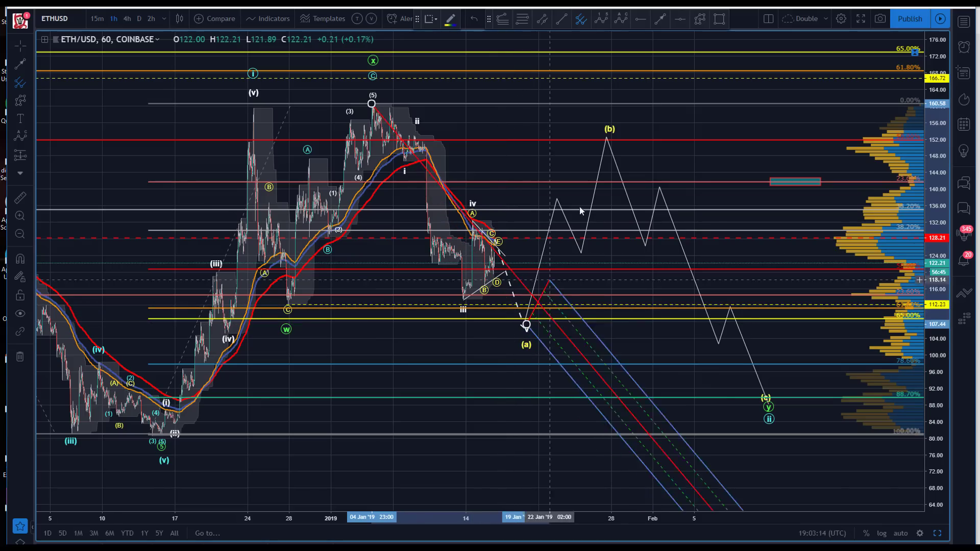
left_click(605, 138)
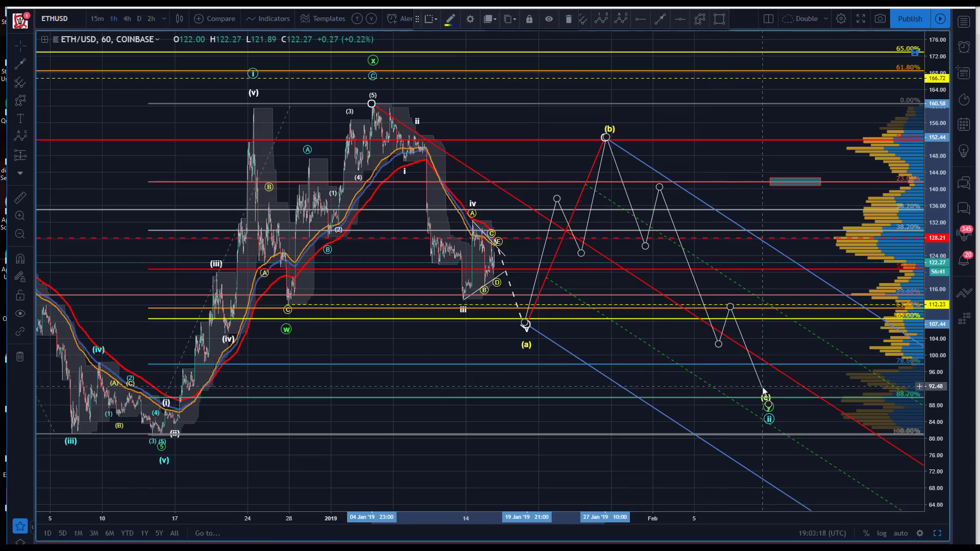
Step: Delete the white projected price path and move the (c), y and ii target labels onto the pitchfork's red median line
mouse_move(762, 387)
left_mouse_down()
mouse_move(779, 380)
mouse_move(711, 389)
mouse_move(811, 392)
mouse_move(814, 420)
left_mouse_up()
key("Delete")
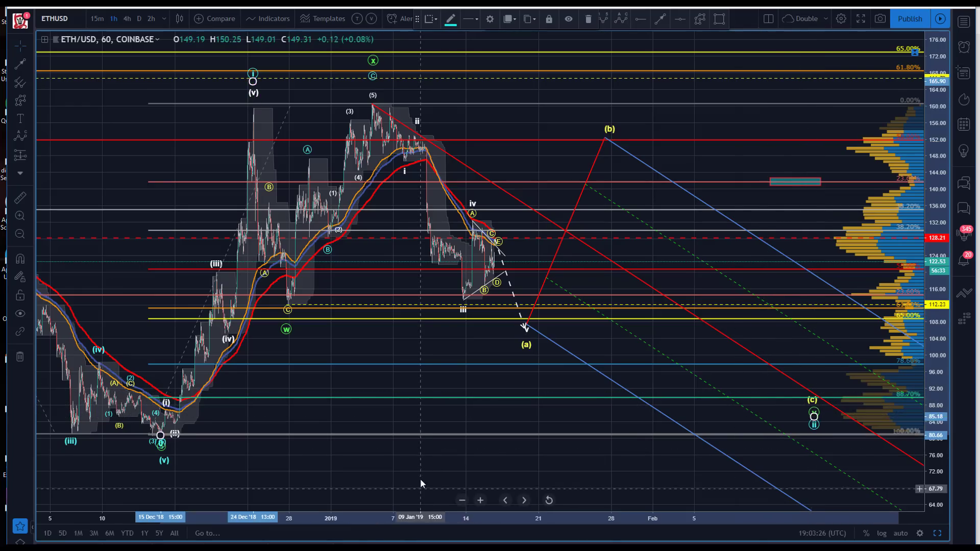
left_click(415, 478)
Step: Delete the pitchfork anchored on the January high and the projected (a) and (b) points
left_click_drag(487, 517, 673, 517)
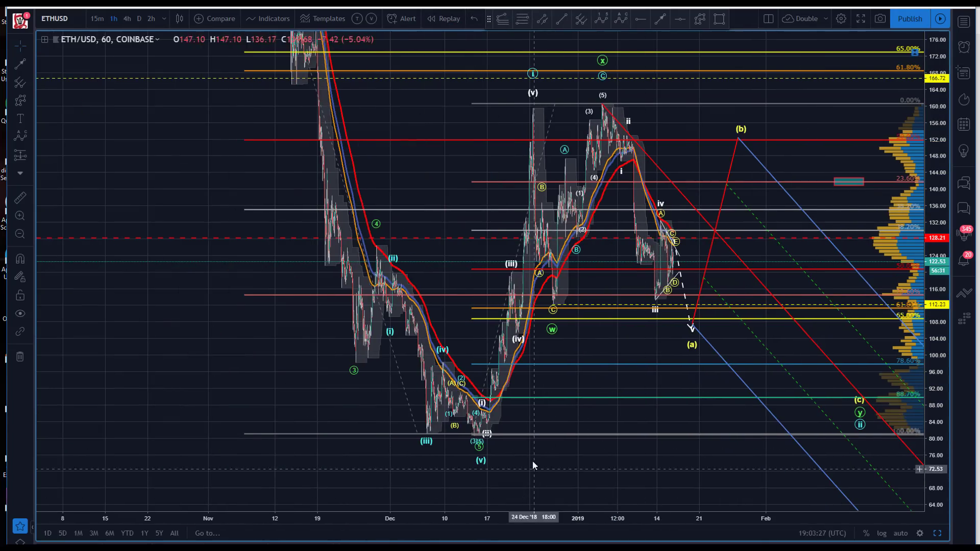
left_click_drag(208, 166, 118, 192)
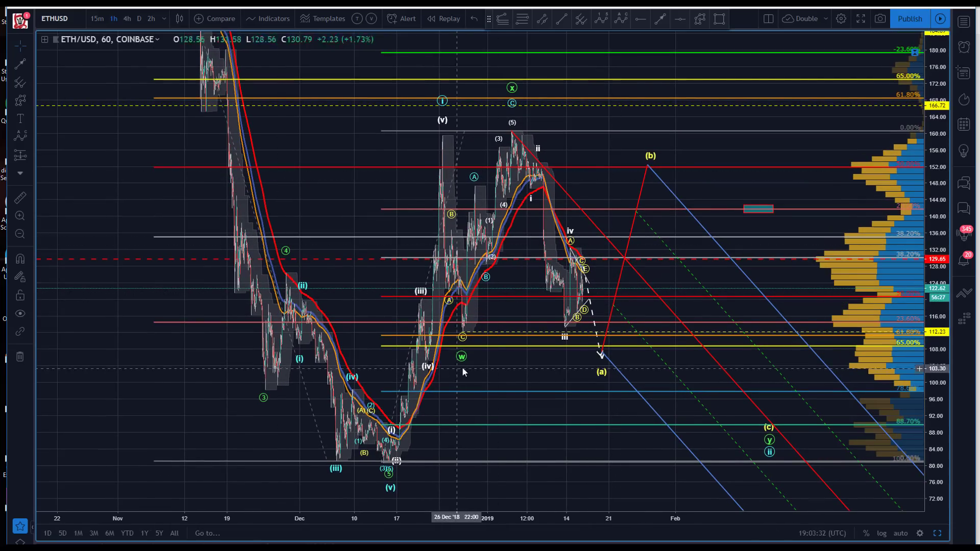
left_click_drag(199, 521, 35, 520)
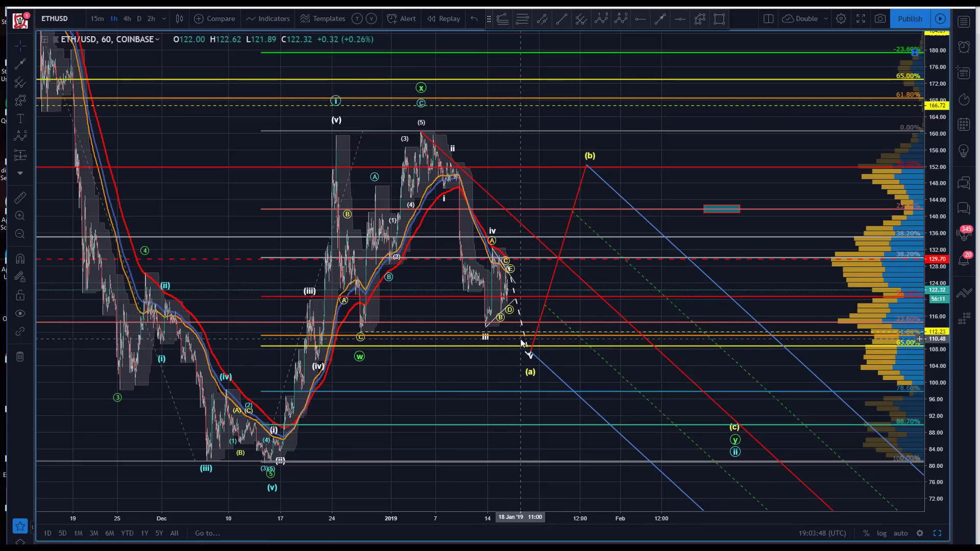
left_click(531, 352)
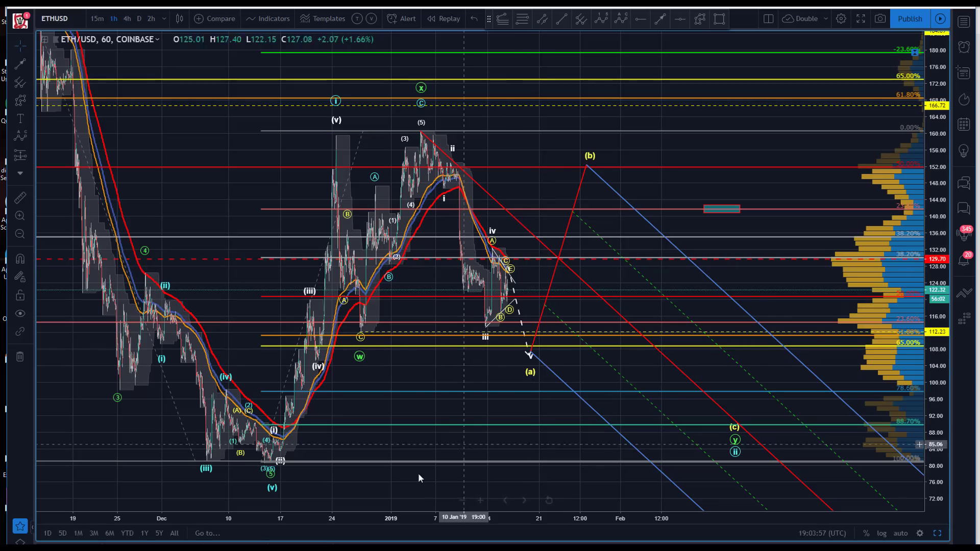
left_click_drag(406, 516, 341, 522)
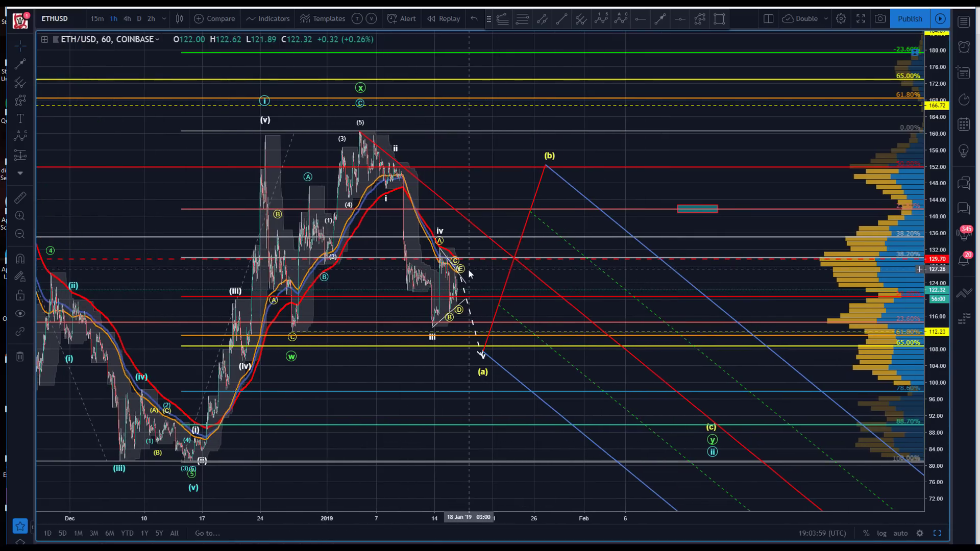
left_click(484, 347)
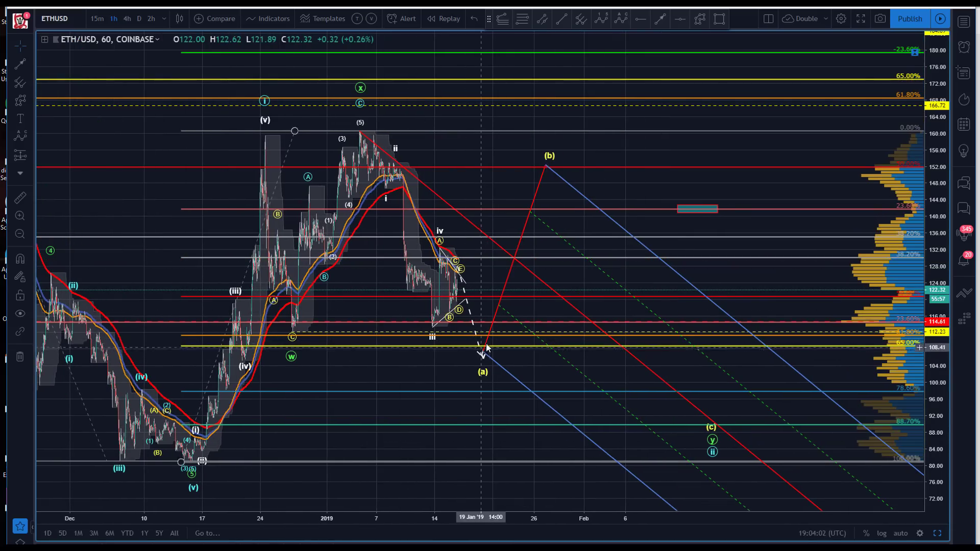
left_click(485, 349)
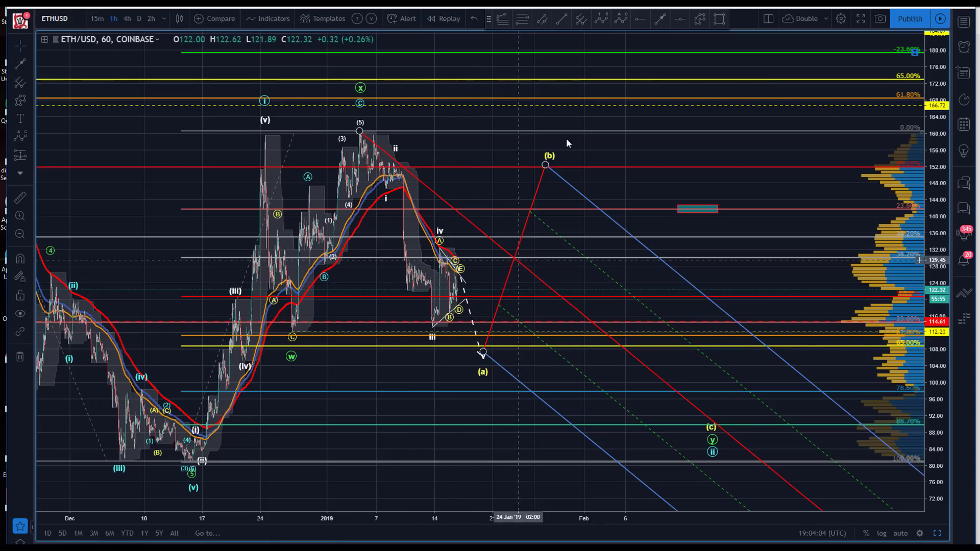
left_click(547, 174)
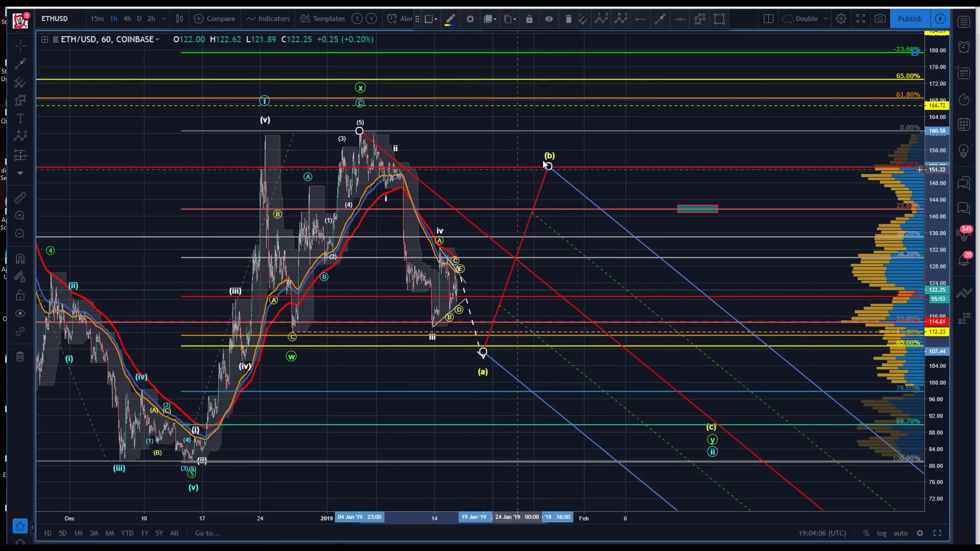
key("Delete")
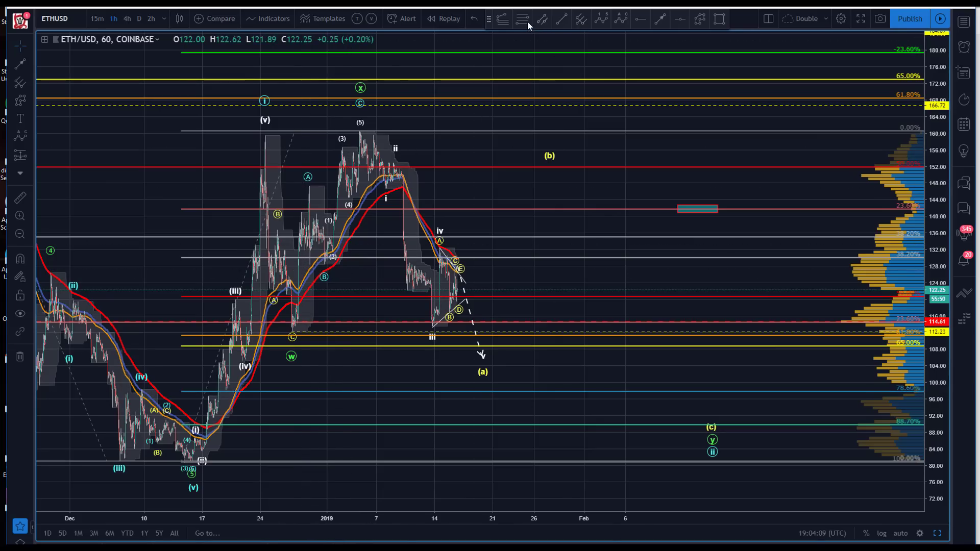
Step: Draw a pitchfork from the December (iii) low at 80.93 through the (v) high at 159.49 to the w low at 111.82
left_click_drag(469, 474, 677, 438)
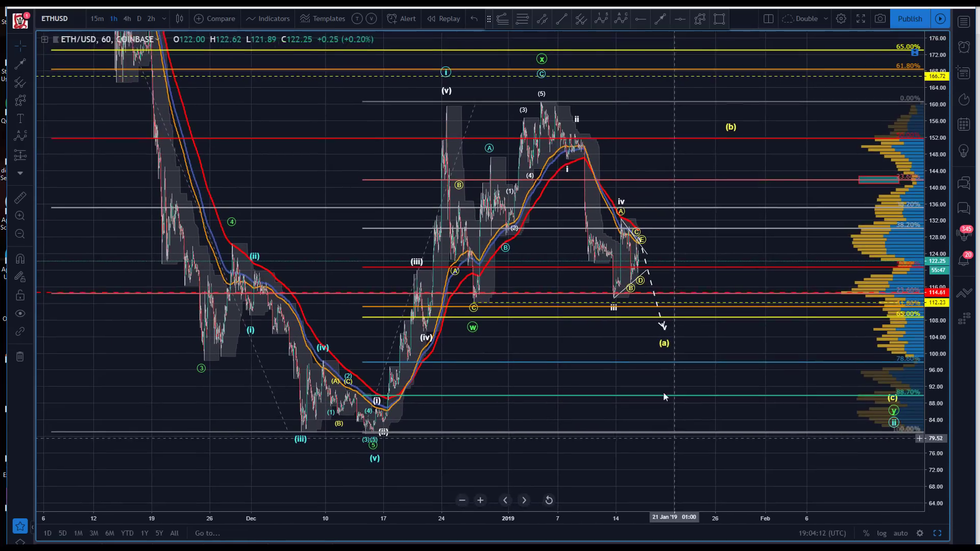
left_click_drag(664, 396, 661, 393)
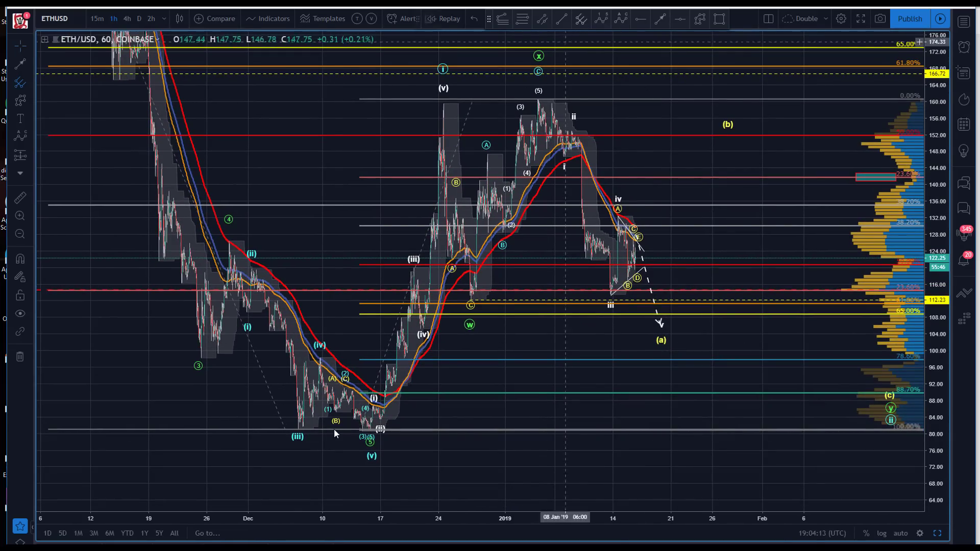
left_click(298, 431)
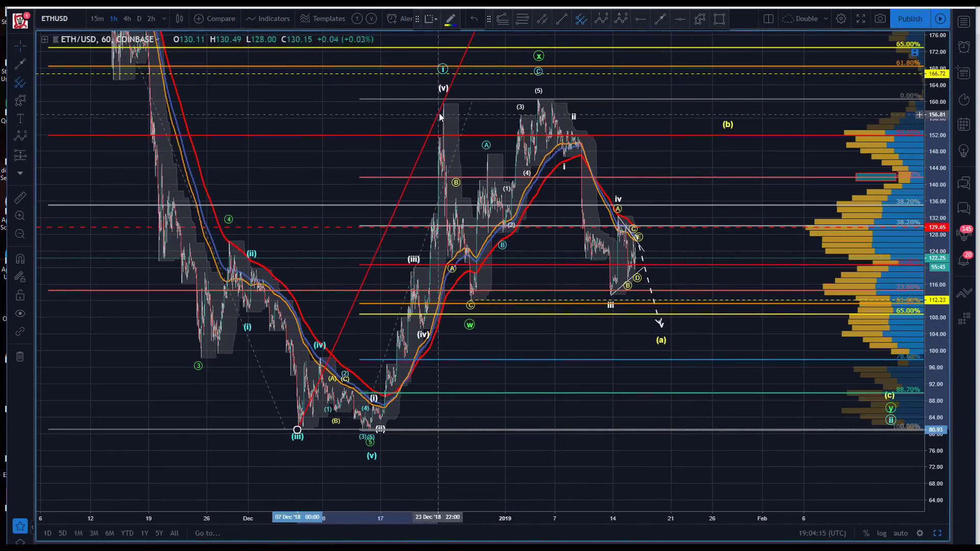
left_click(443, 104)
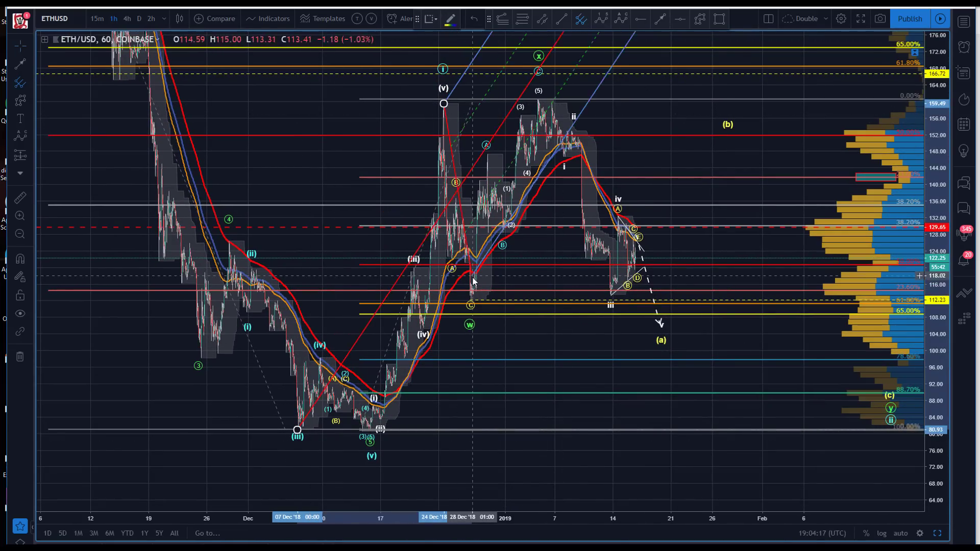
left_click(473, 303)
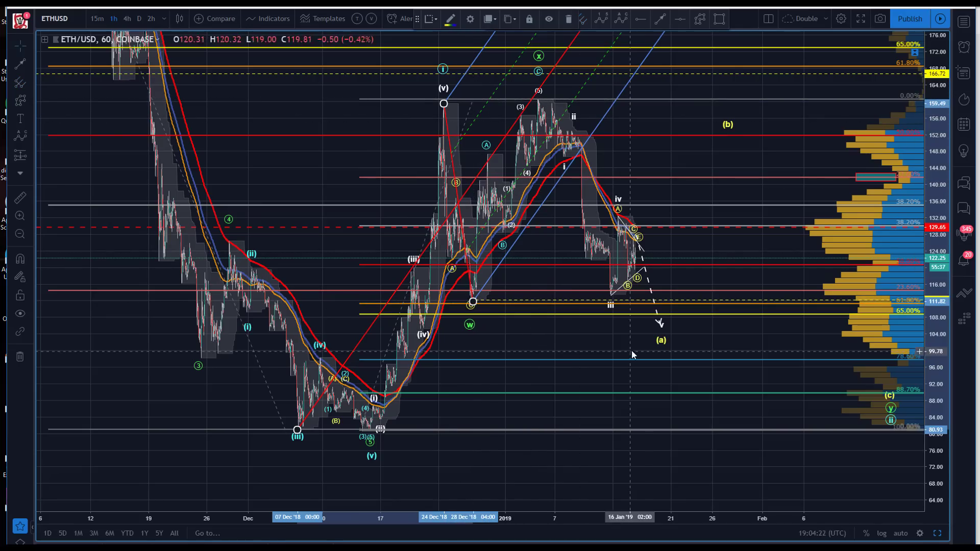
Step: Delete the rising pitchfork drawn from the December (iii) low
left_click_drag(502, 477, 446, 501)
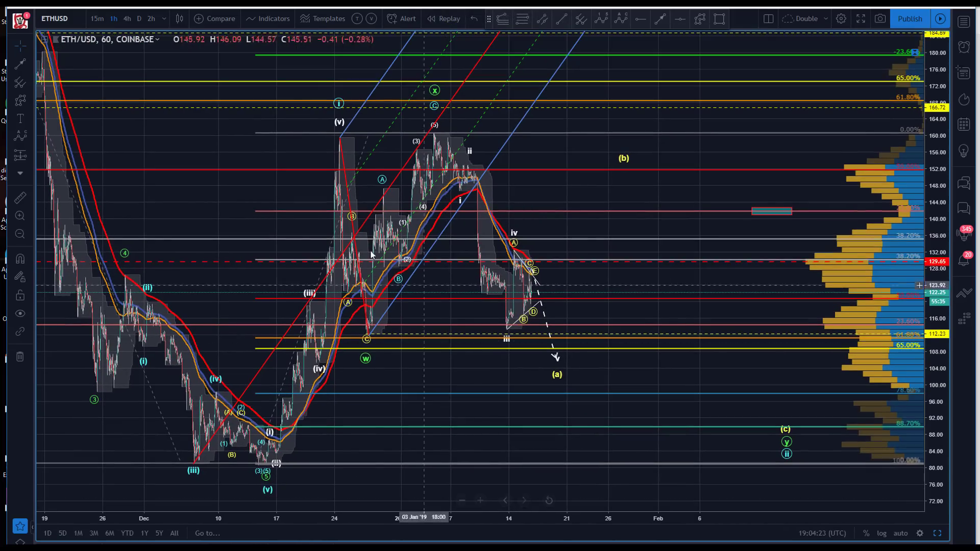
left_click(478, 67)
key("Delete")
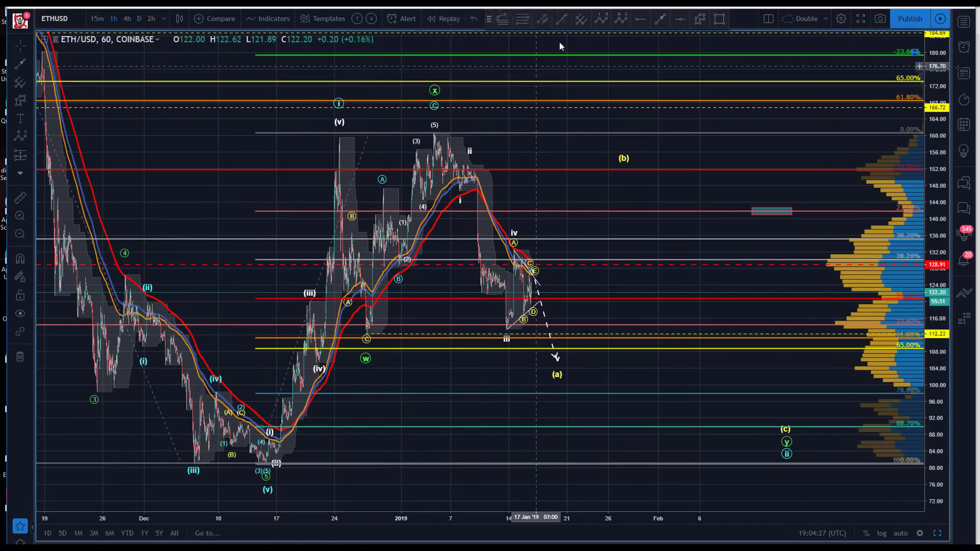
Step: Draw a pitchfork from the (v) high at 159.67 through the w low at 111.76 to the (5) high at 160.77
left_click(583, 19)
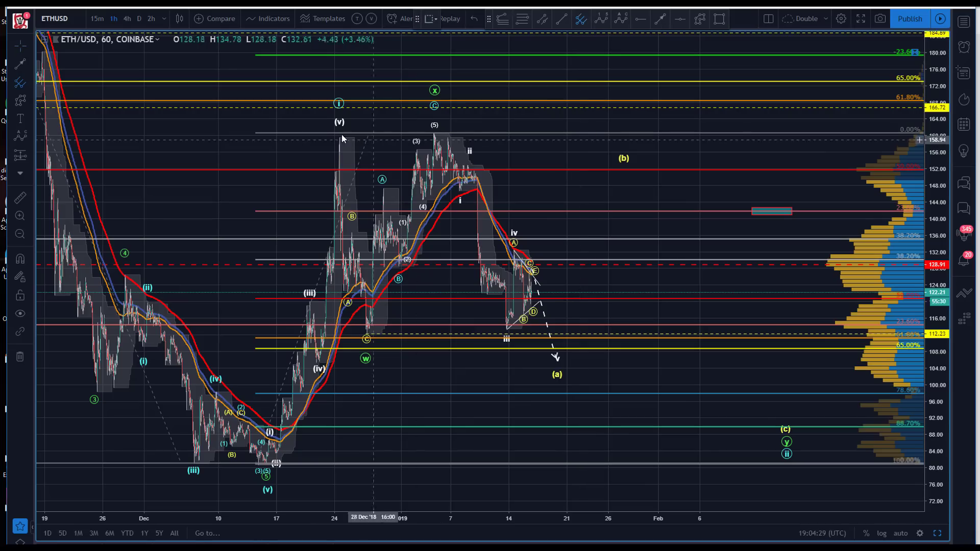
left_click(339, 137)
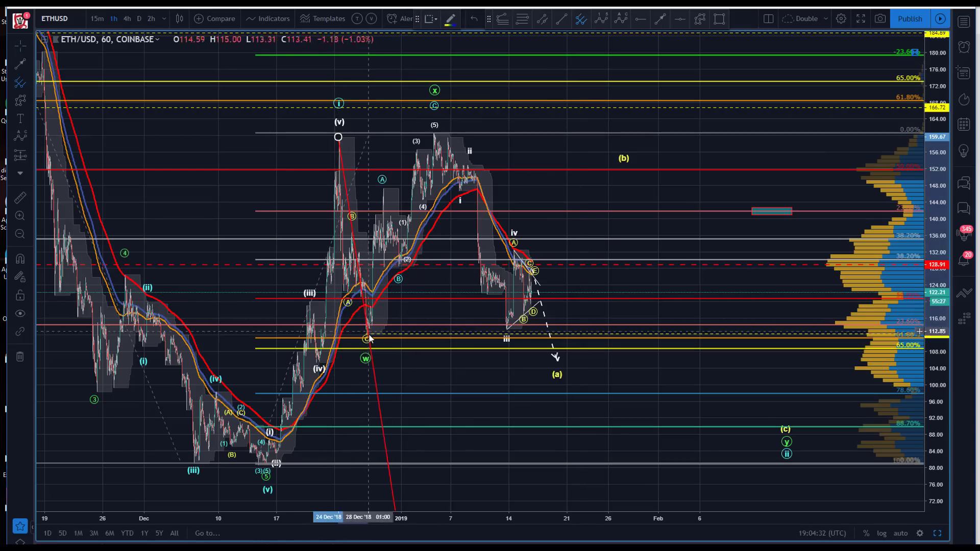
left_click(367, 337)
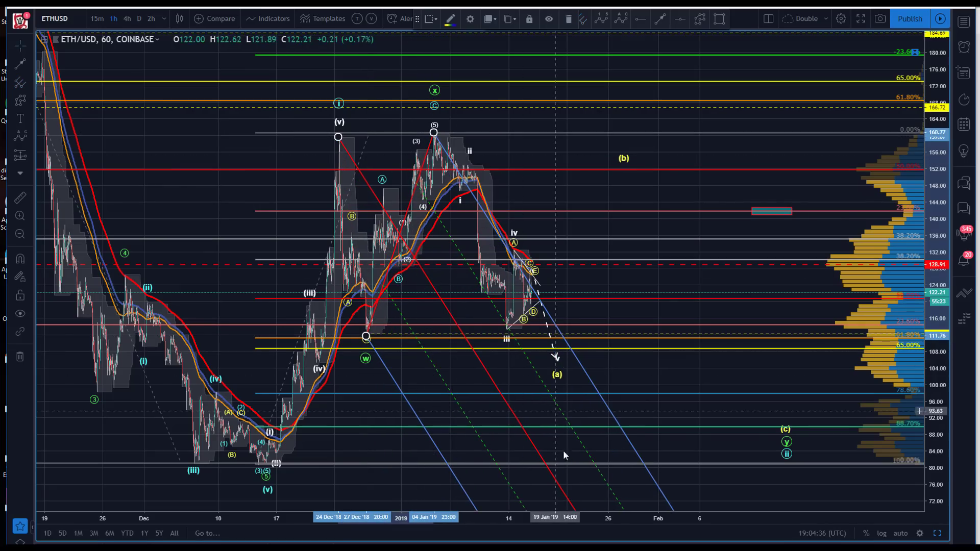
left_click(433, 133)
Step: Switch the pitchfork anchored on the (v) high to the Schiff variant and on to Modified Schiff
right_click(435, 134)
left_click(467, 345)
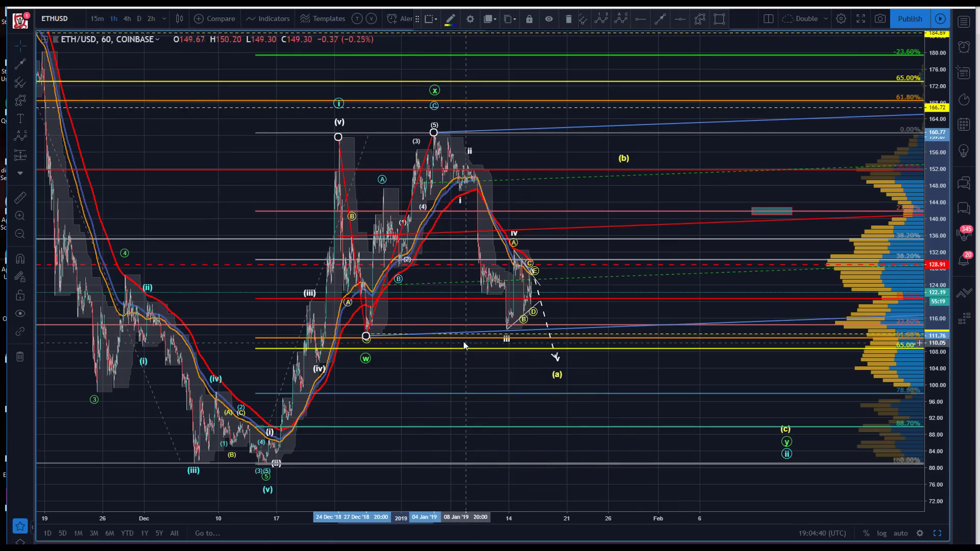
right_click(435, 134)
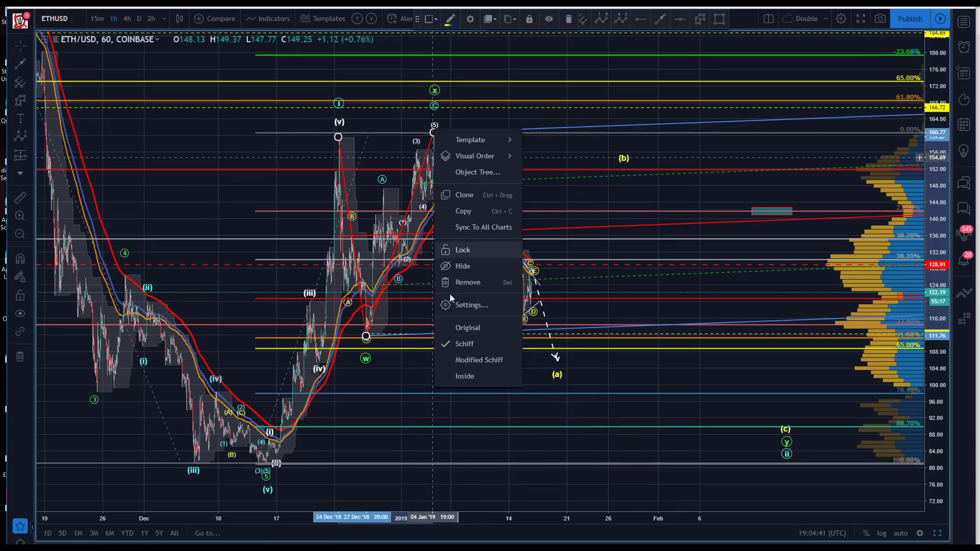
left_click(467, 357)
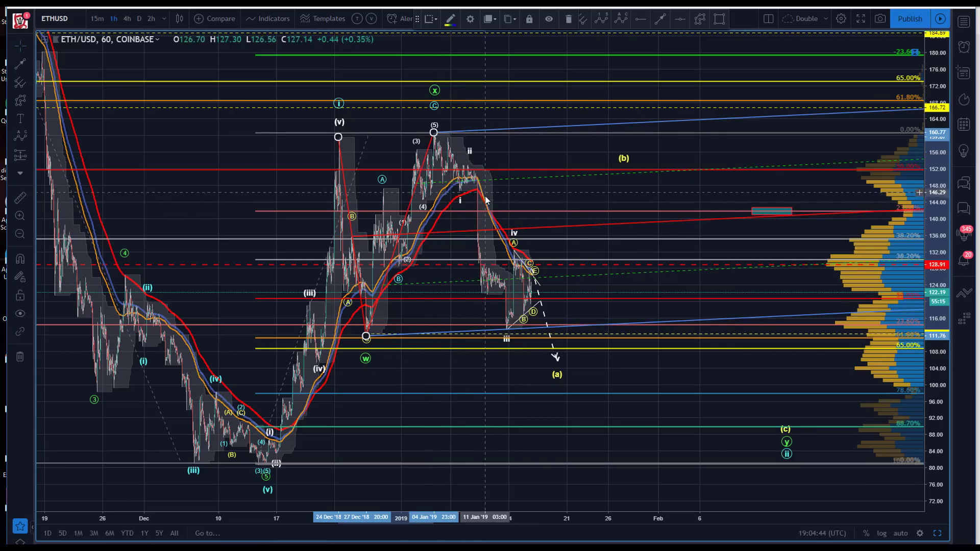
Step: Delete the Modified Schiff pitchfork anchored on the (v) high
left_click(394, 454)
left_click(508, 332)
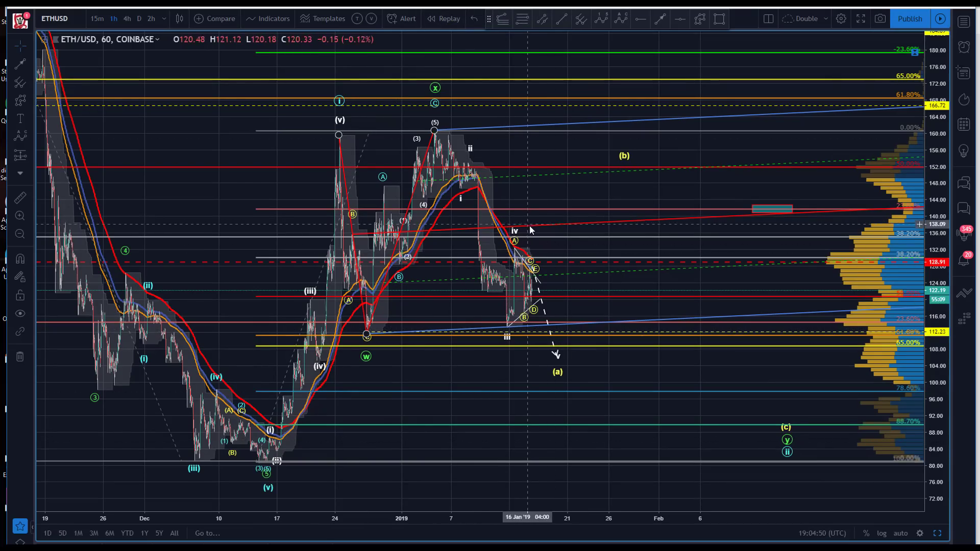
left_click_drag(531, 227, 561, 221)
key("Delete")
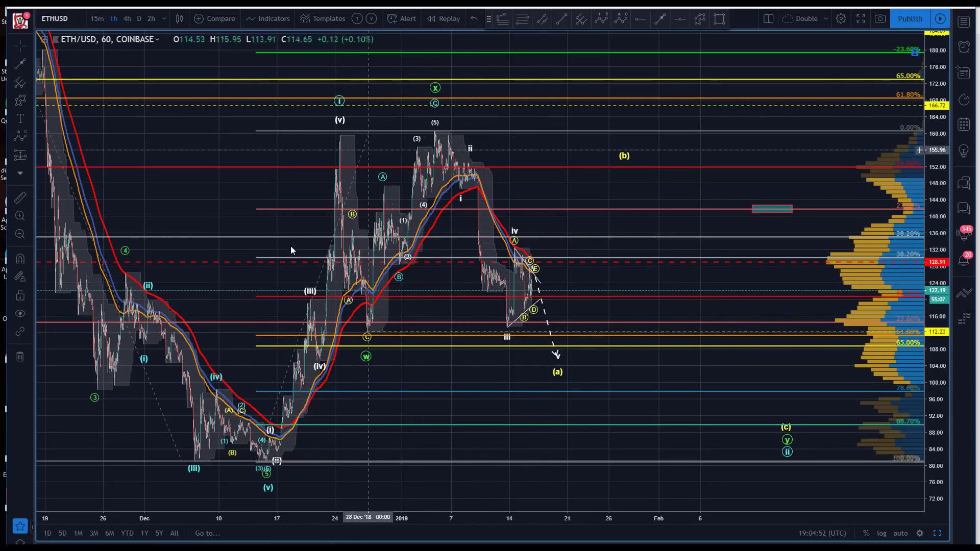
Step: Draw a pitchfork from the November wave 2 high at 222.91 through the December (iii) low at 80.86 to the (5) high at 161.22
left_click_drag(261, 173, 347, 193)
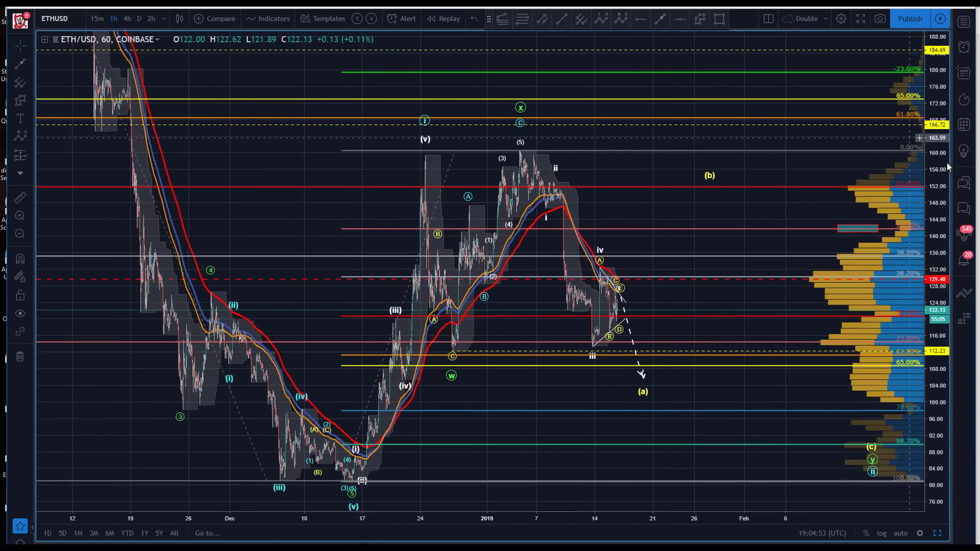
left_click_drag(945, 167, 945, 282)
left_click_drag(422, 523, 605, 521)
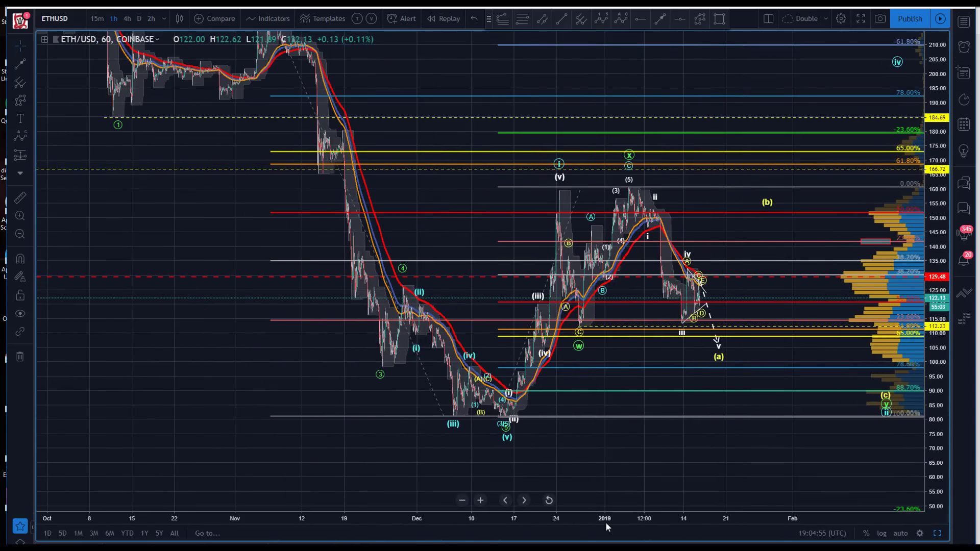
left_click(901, 534)
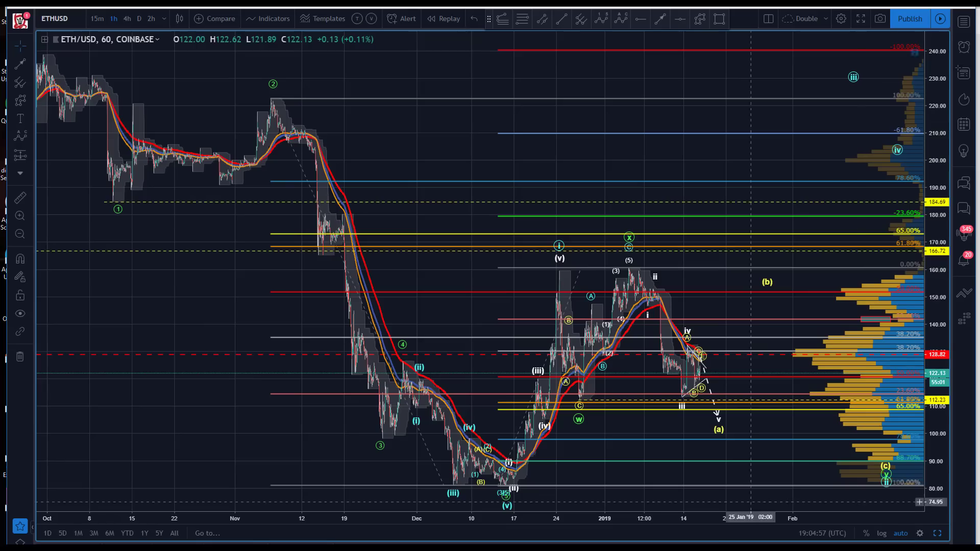
left_click(580, 19)
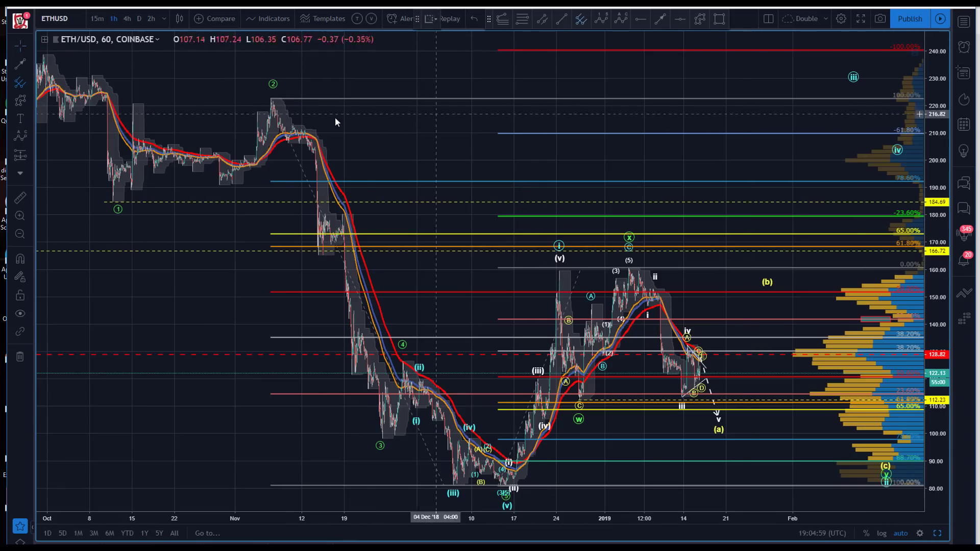
left_click(272, 97)
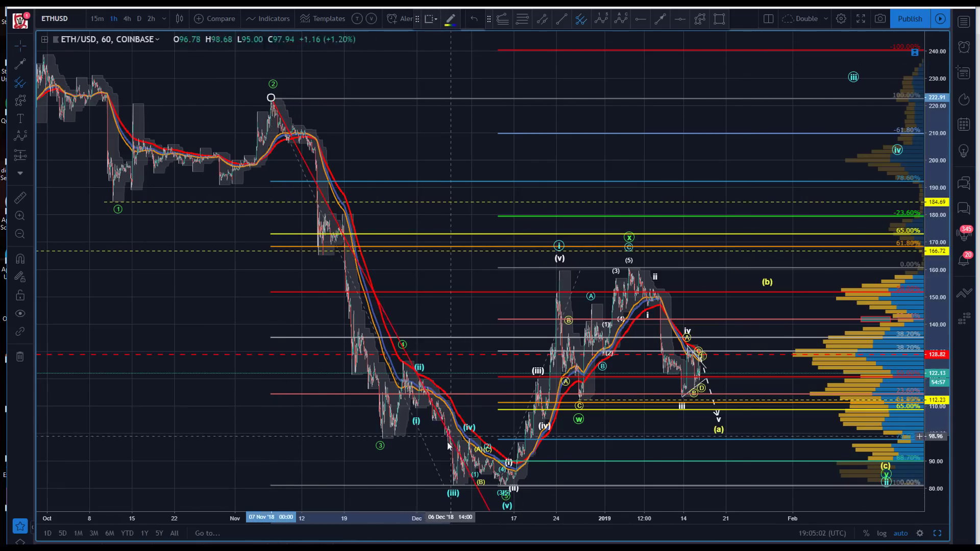
left_click(454, 486)
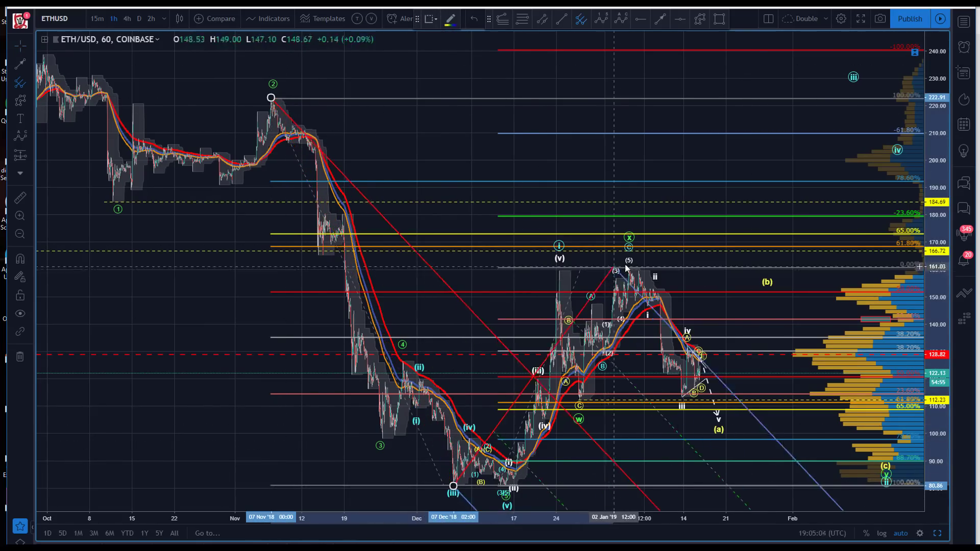
left_click(629, 267)
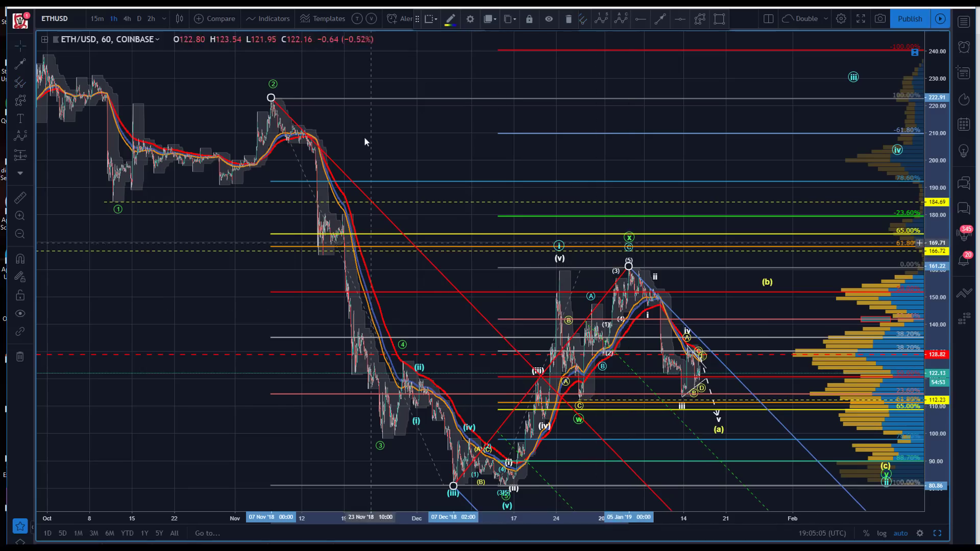
Step: Move the white wave v label away from the dashed arrow, out to about the 107 level in late January
left_click_drag(398, 59, 320, 92)
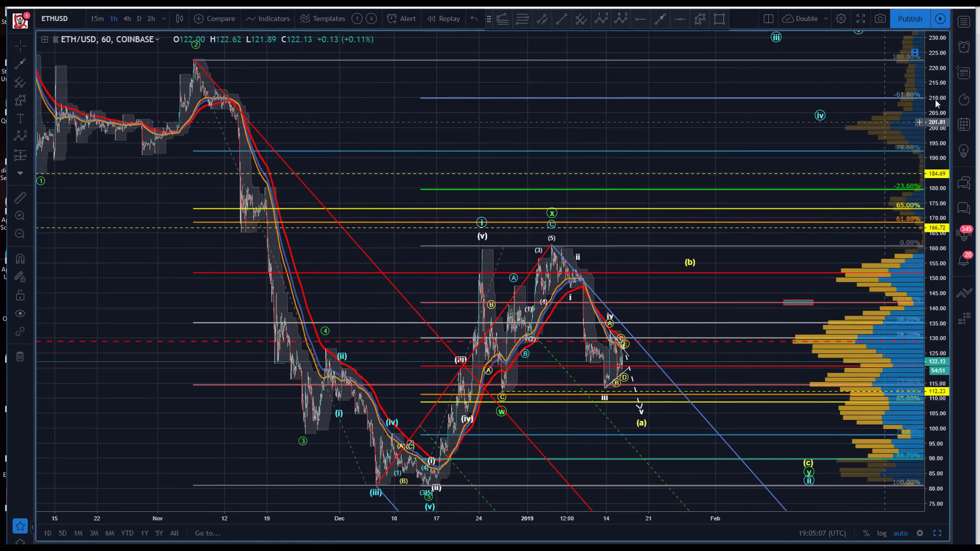
left_click_drag(941, 95, 953, 165)
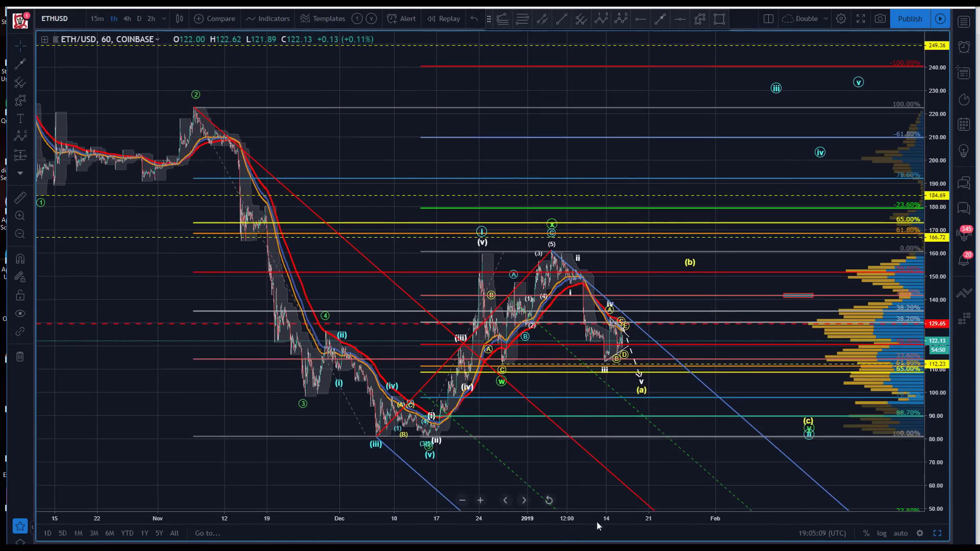
left_click_drag(640, 456, 611, 402)
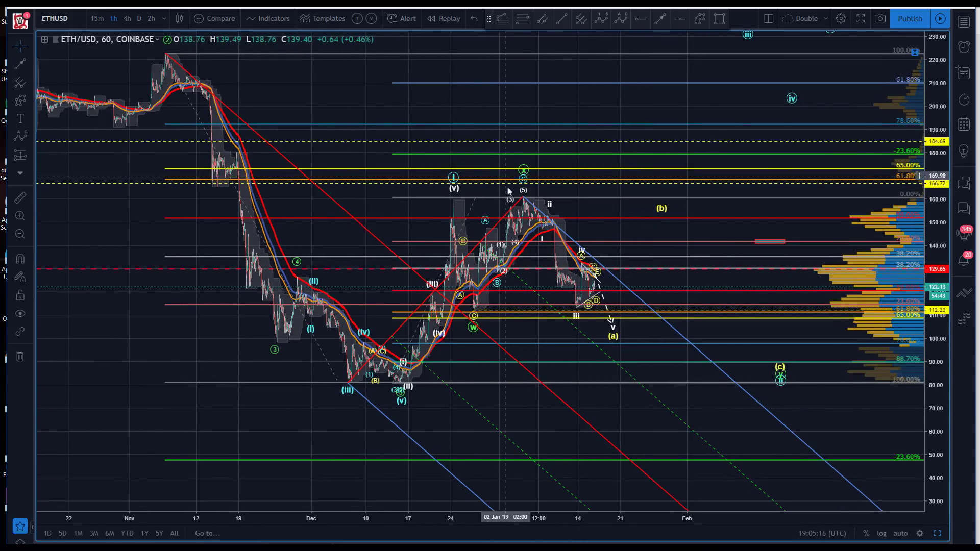
left_click(613, 321)
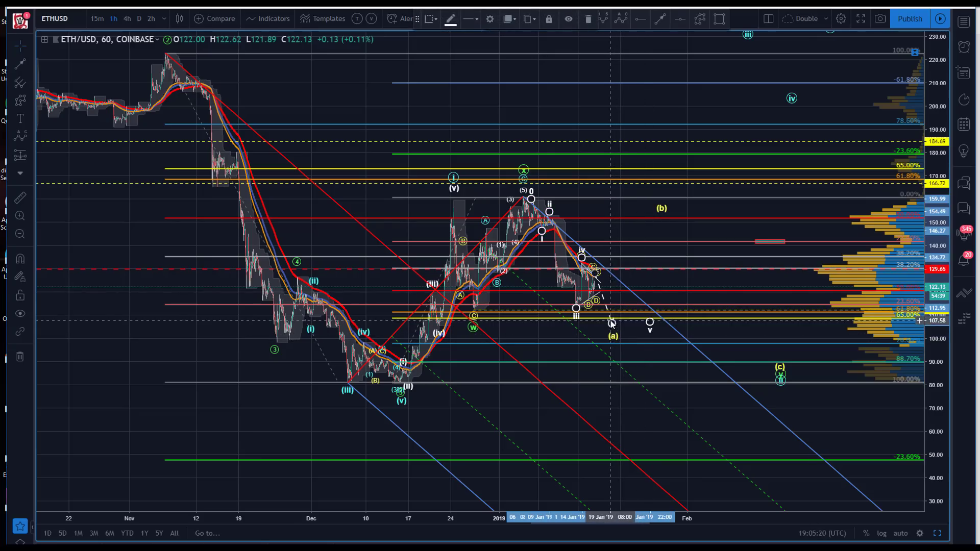
Step: Extend the dashed projection arrow down to about the -23.60% Fibonacci level and move the yellow (a) label onto it at 106.28
left_click_drag(611, 323, 672, 458)
left_click(386, 406)
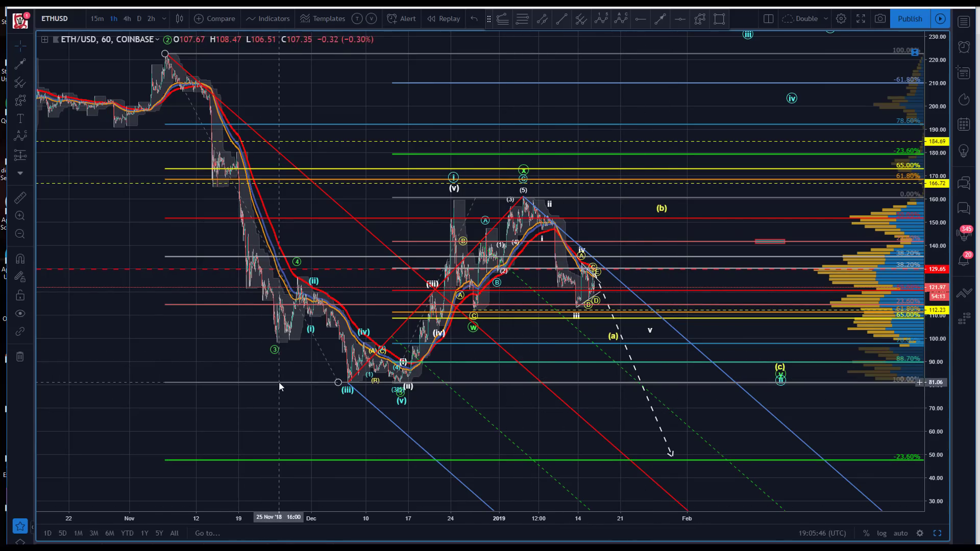
left_click_drag(616, 332, 620, 327)
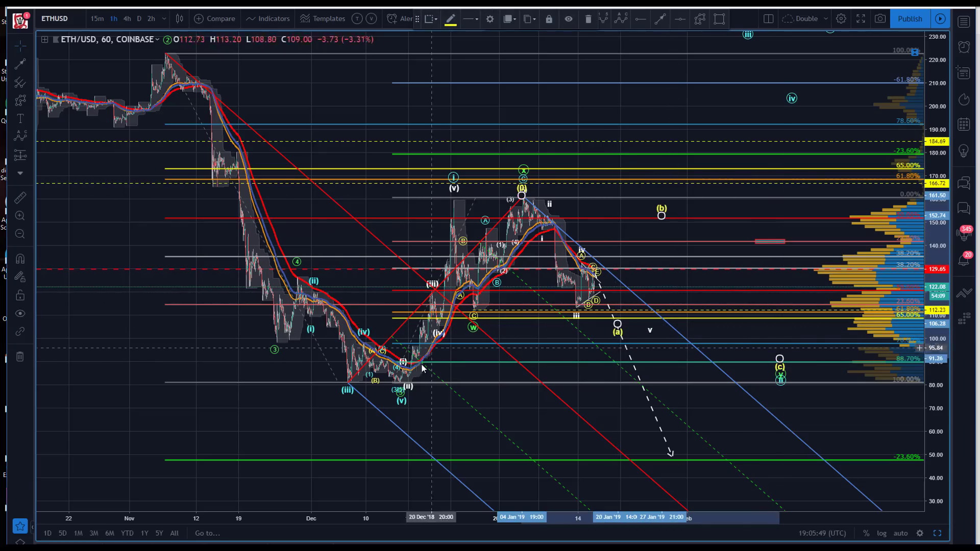
Step: Examine the extended downside projection against the pitchfork lines, the -23.60% level and the ABCDE triangle in wave iv
left_click_drag(334, 91, 381, 146)
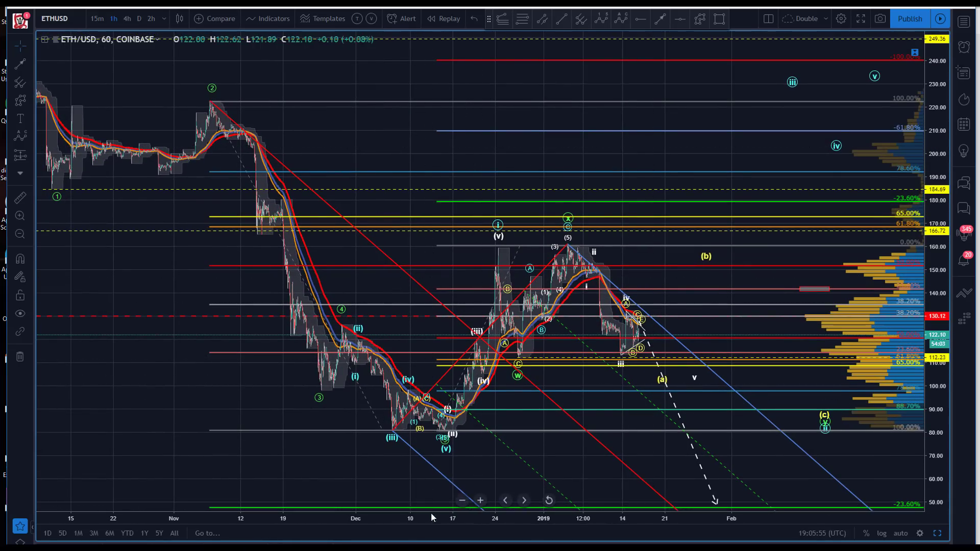
left_click_drag(430, 512, 320, 503)
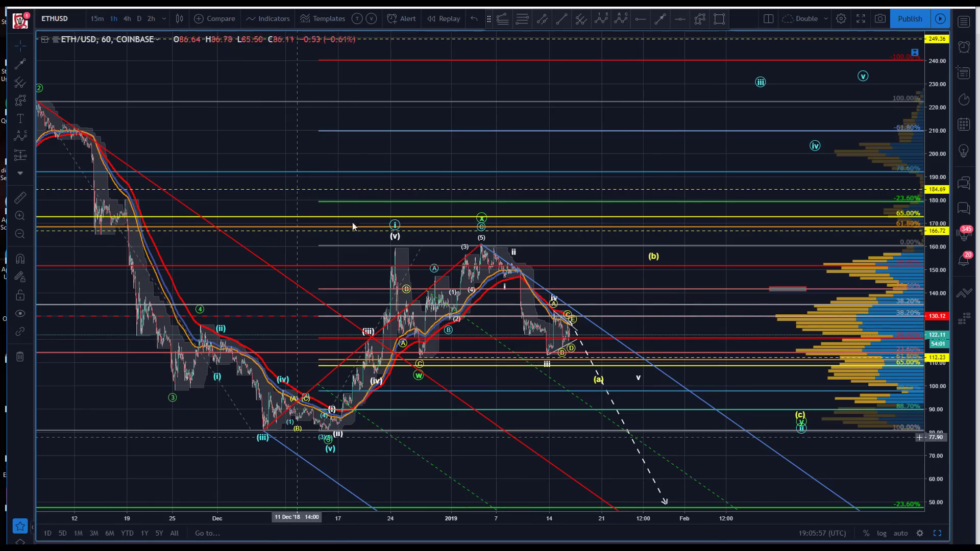
left_click_drag(945, 161, 958, 76)
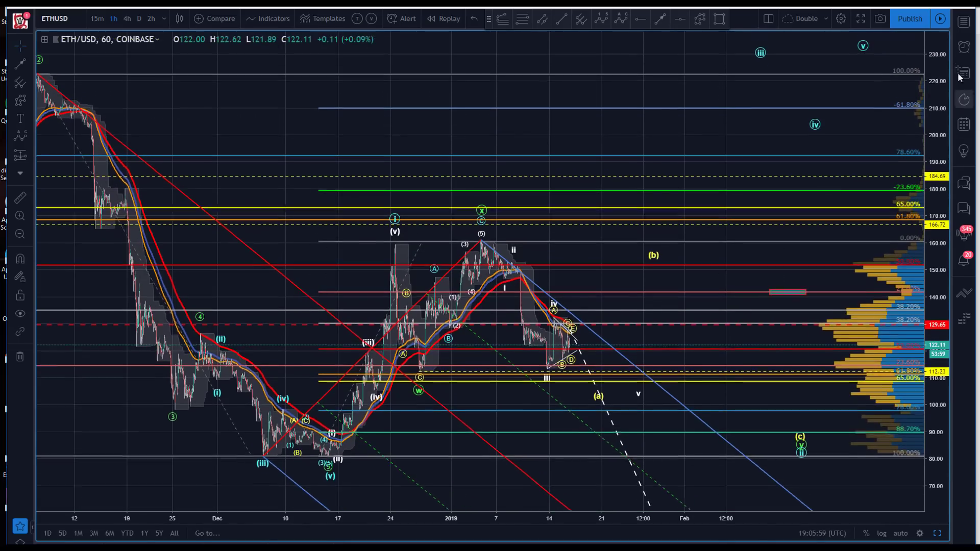
left_click_drag(267, 126, 291, 71)
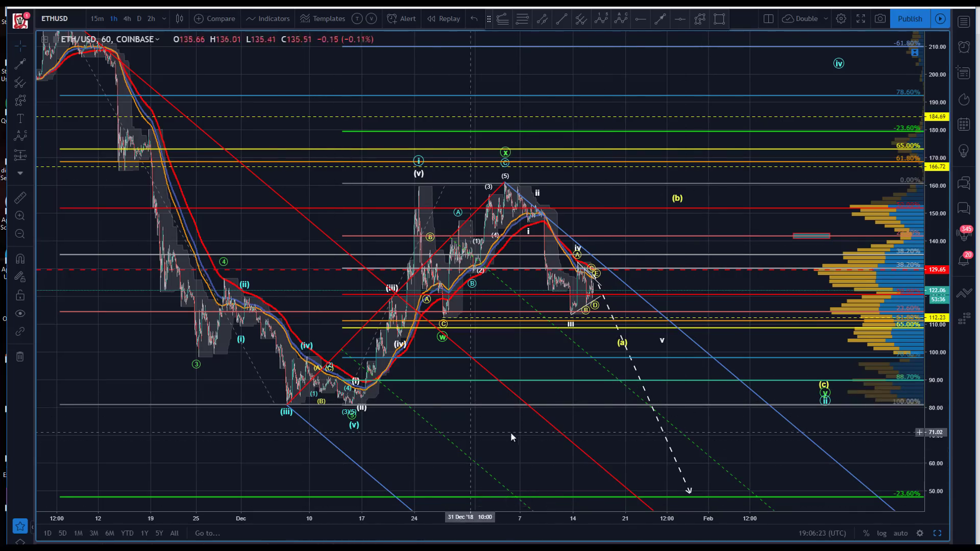
left_click_drag(620, 445, 626, 457)
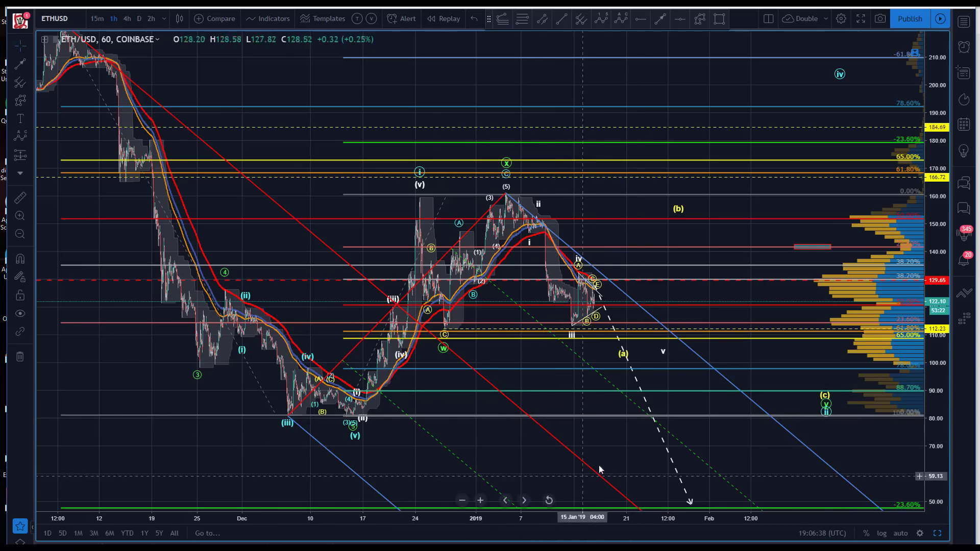
left_click_drag(610, 443, 550, 415)
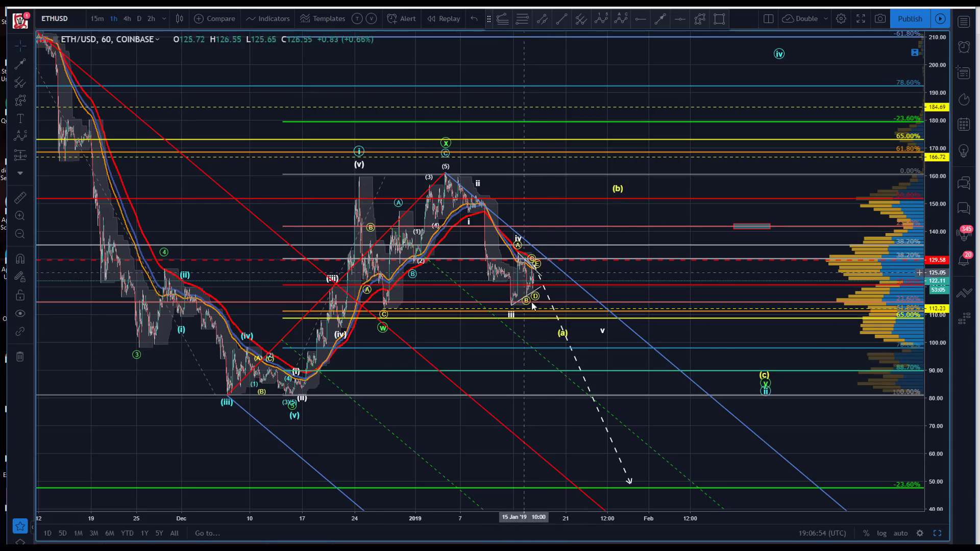
left_click(522, 266)
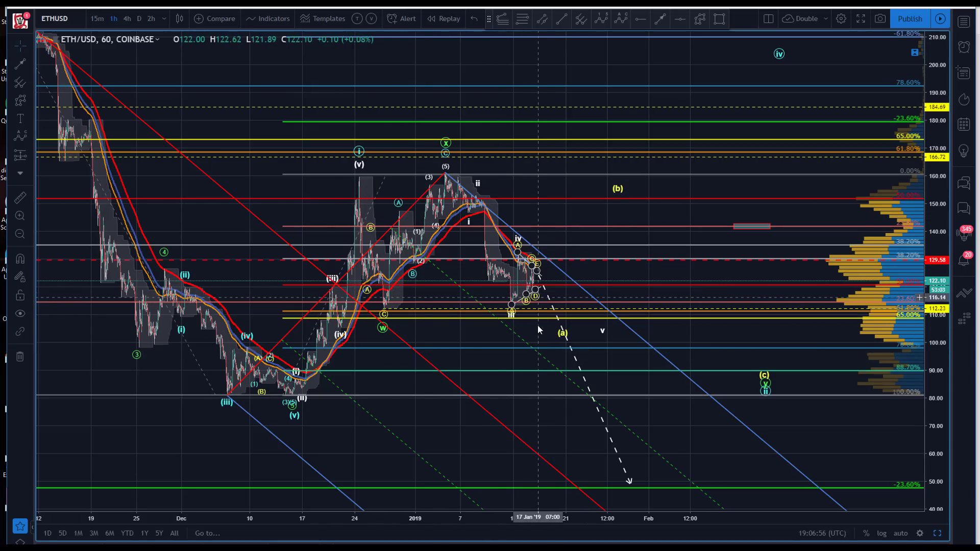
left_click(543, 381)
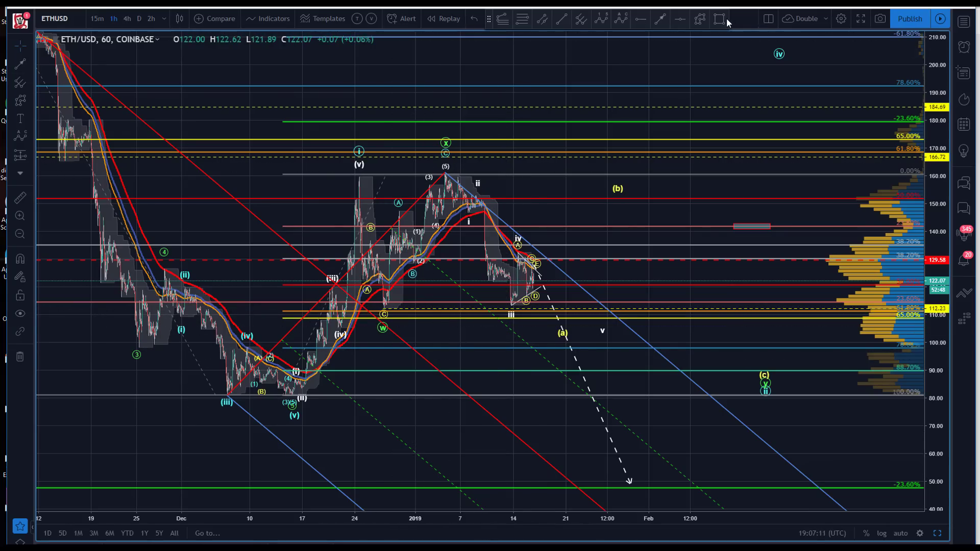
Step: Mark the range from 167.41 at the (v) high to 111.23 in early February with a rectangle, and delete it
left_click(359, 163)
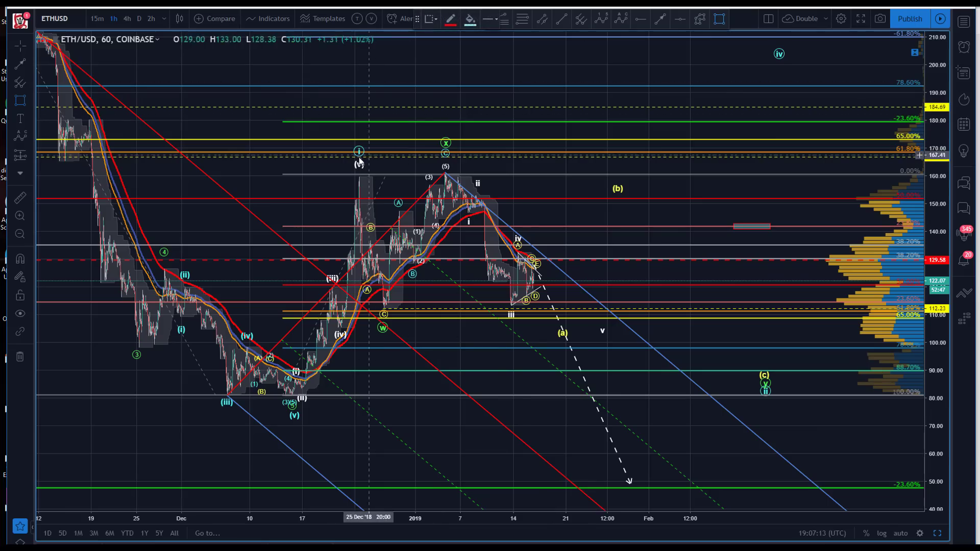
left_click(678, 311)
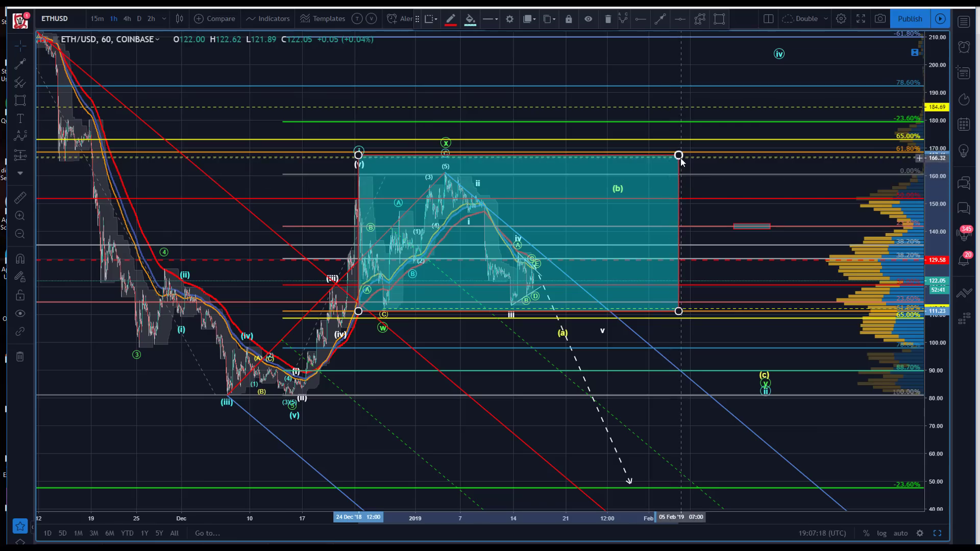
key("Delete")
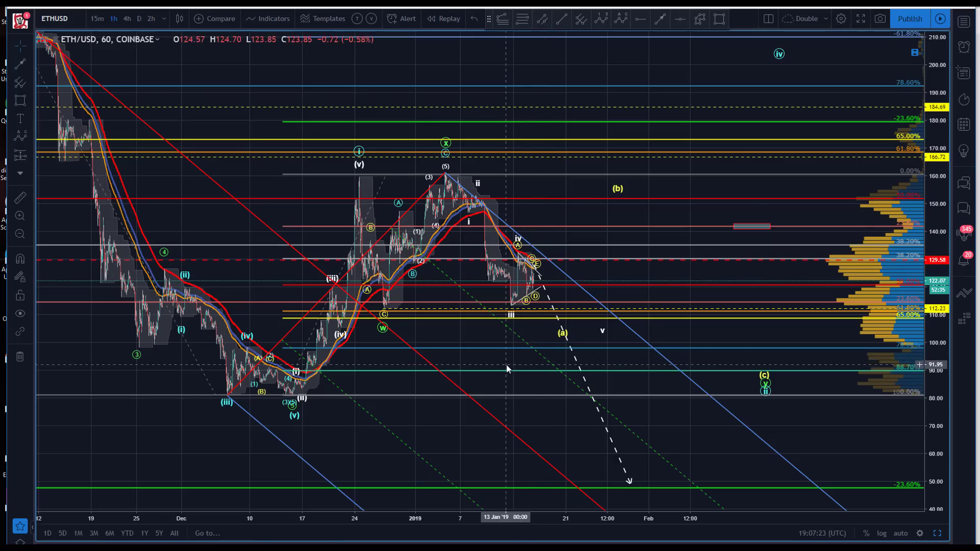
Step: Lower the yellow (a) label to 103.23 around 19 January and deselect the correction pattern
left_click_drag(561, 330, 557, 337)
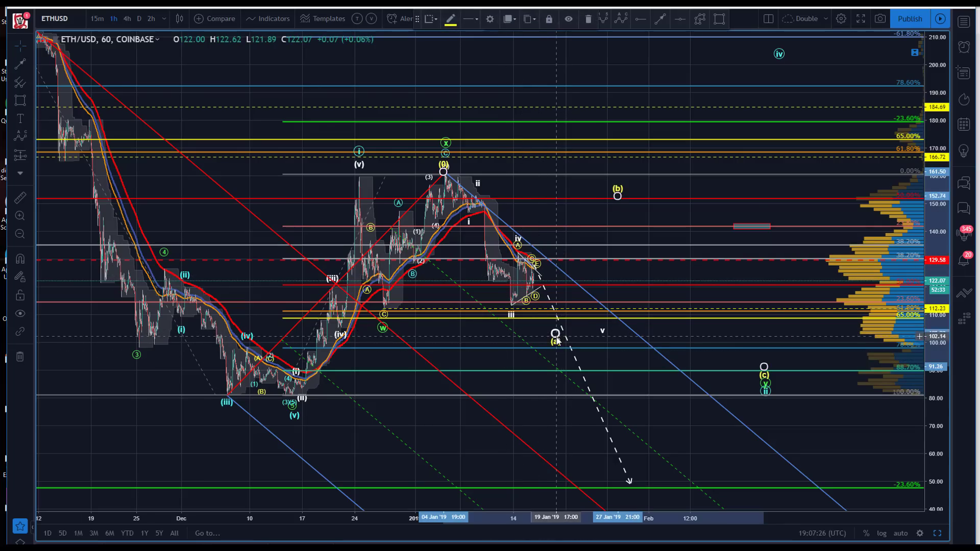
left_click(500, 388)
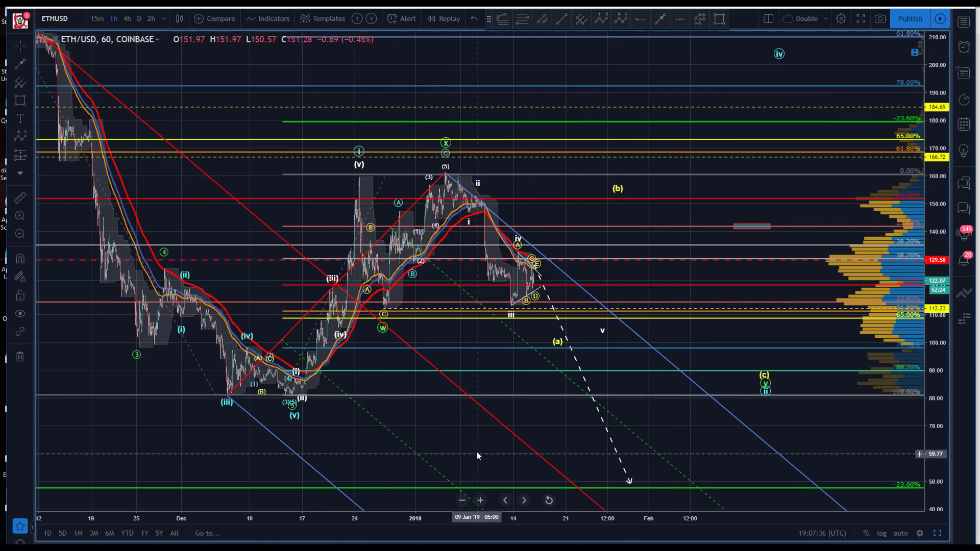
left_click_drag(486, 454, 550, 442)
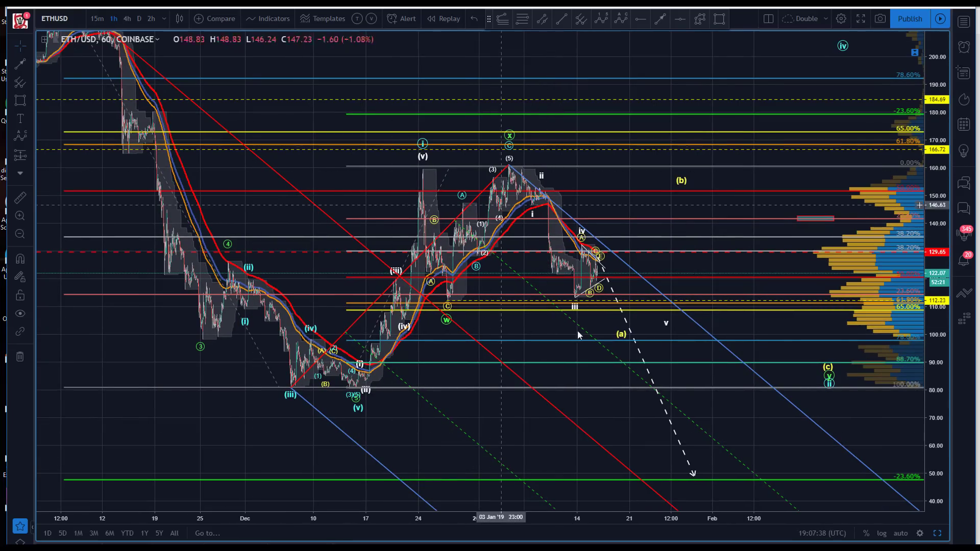